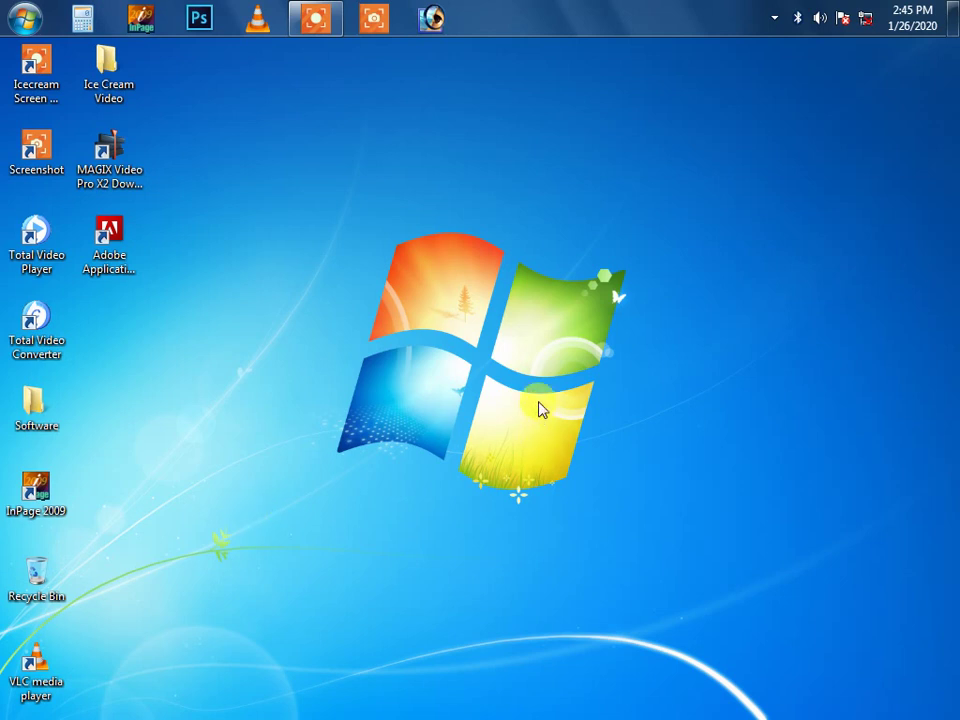
Step: Refresh the Windows 7 desktop and launch Adobe Photoshop from the taskbar
click(522, 254)
right_click(525, 253)
click(560, 300)
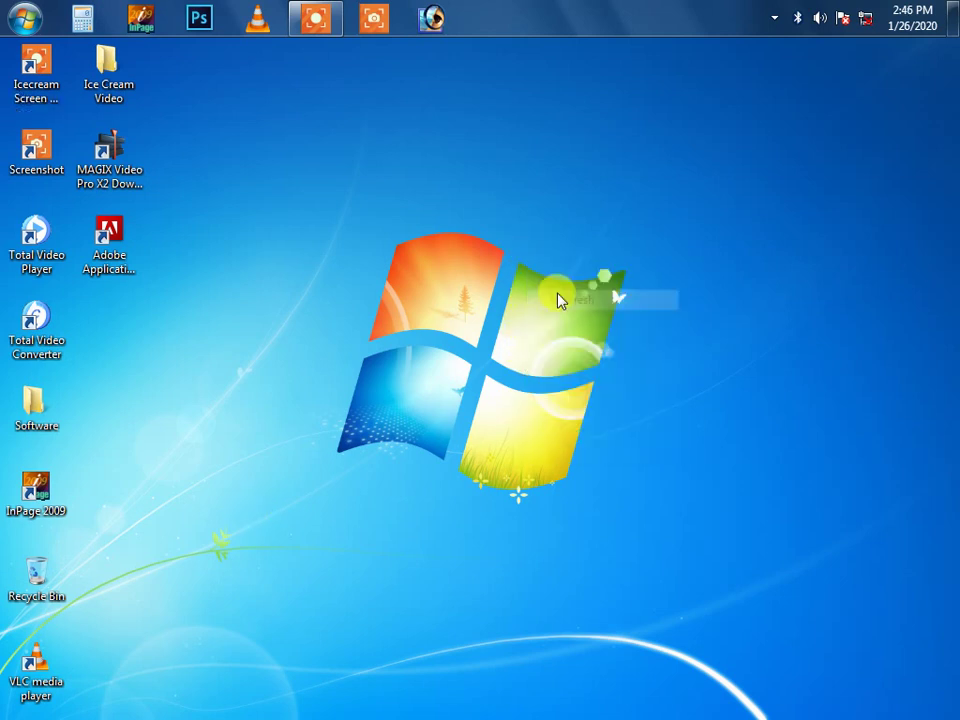
click(431, 22)
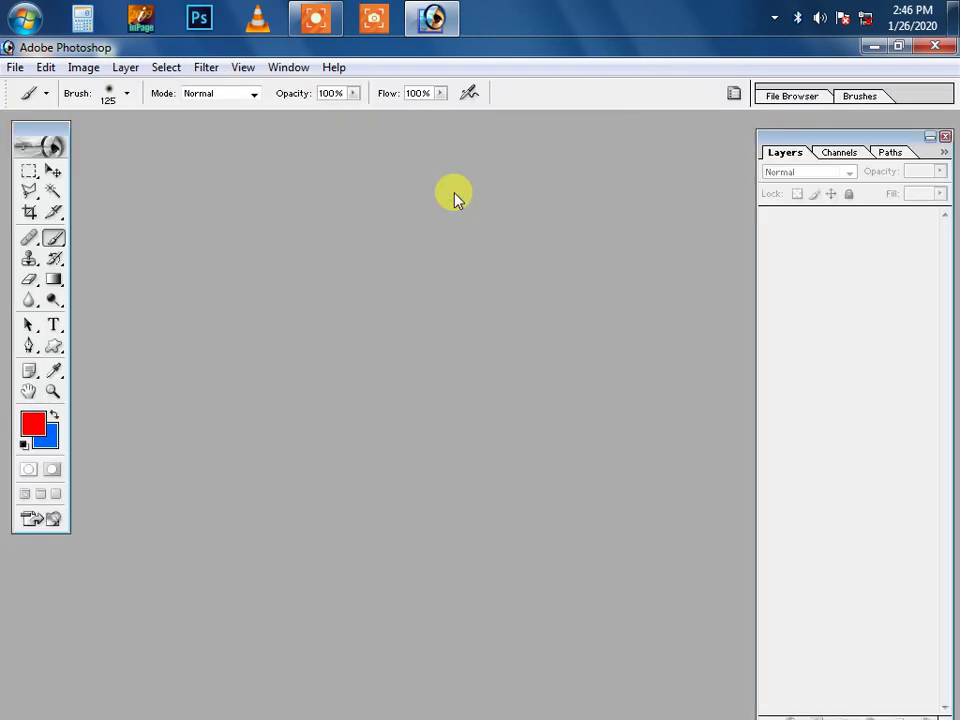
Step: Hide the palettes, bring up the Open dialog and move up to Local Disk (F:)
key(Tab)
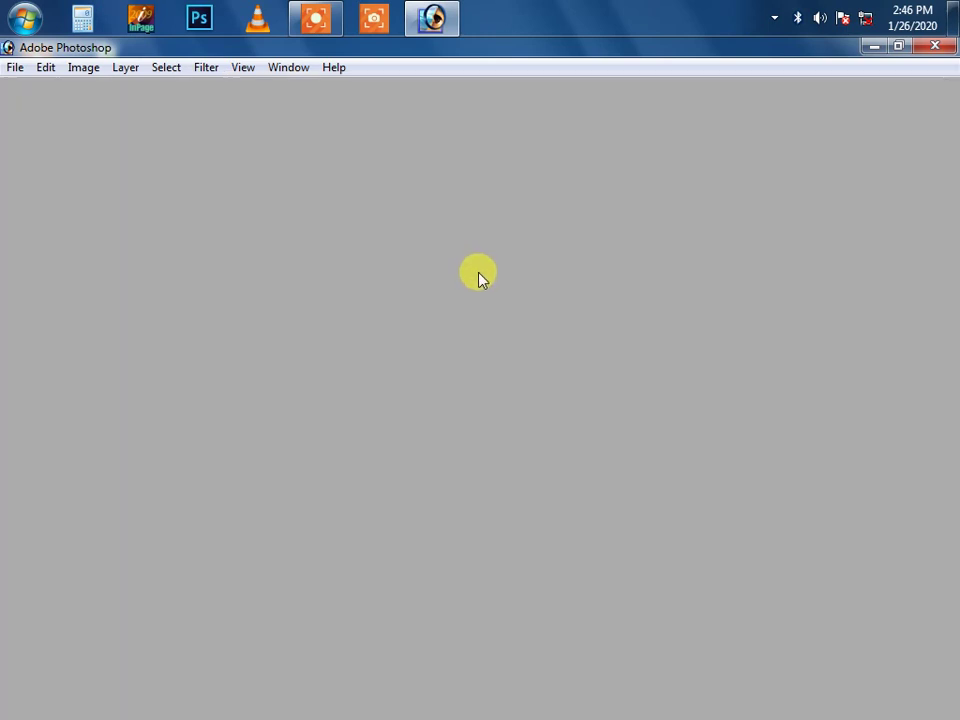
double_click(478, 276)
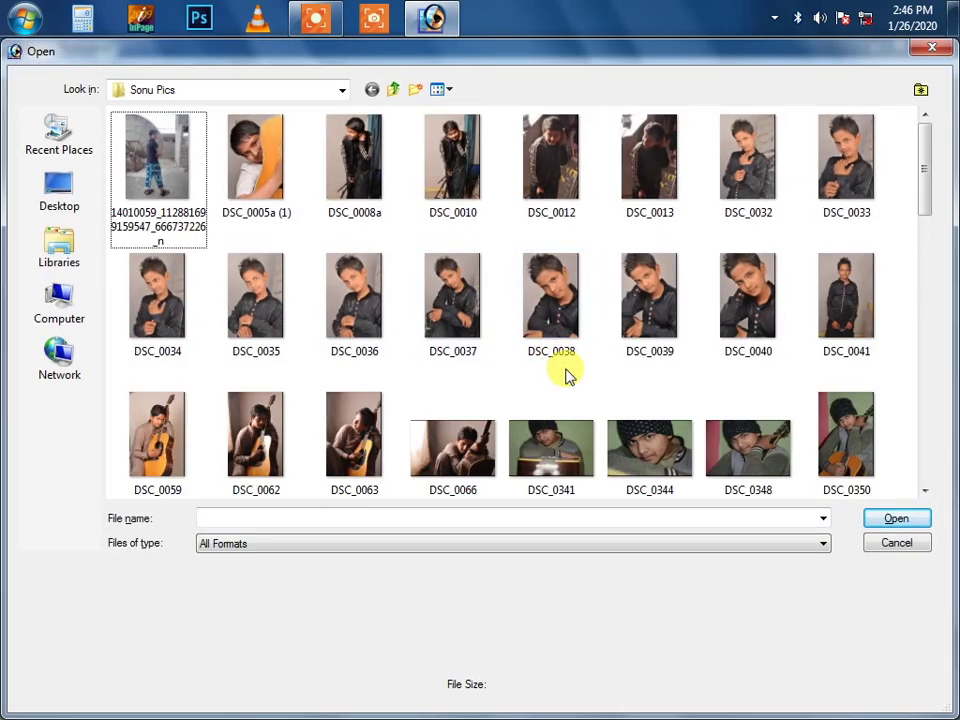
key(BackSpace)
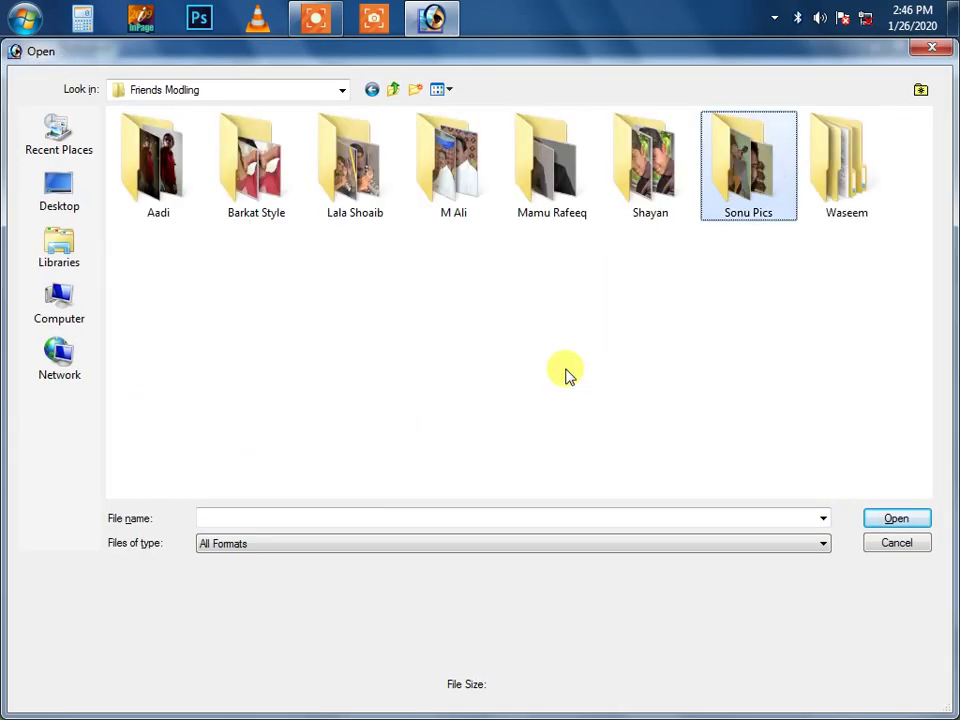
key(BackSpace)
key(BackSpace)
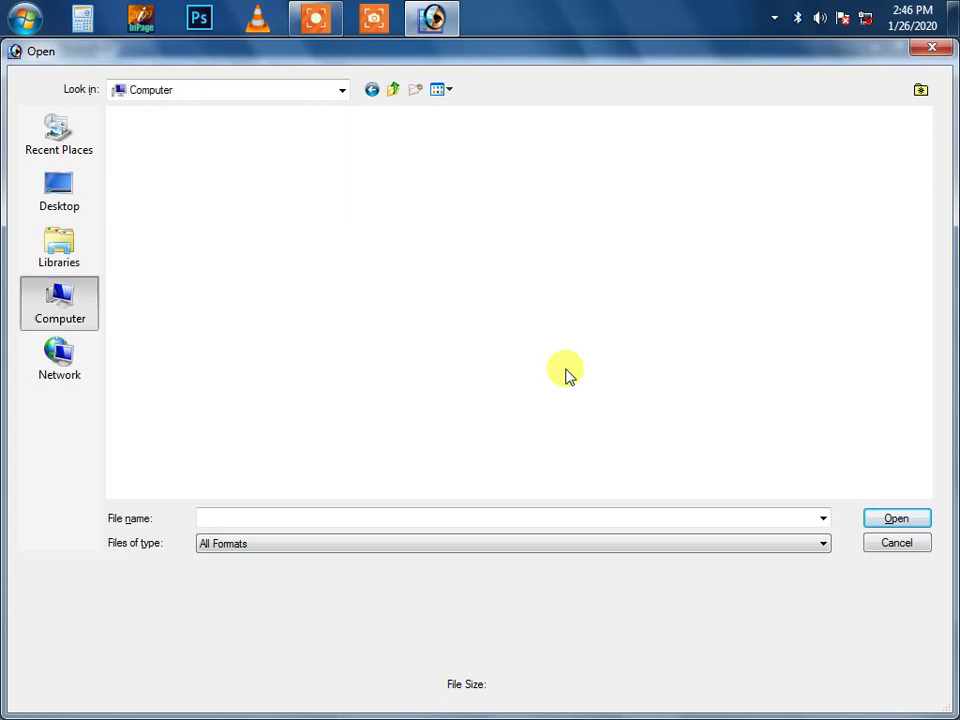
key(Up)
key(Left)
key(Down)
key(Return)
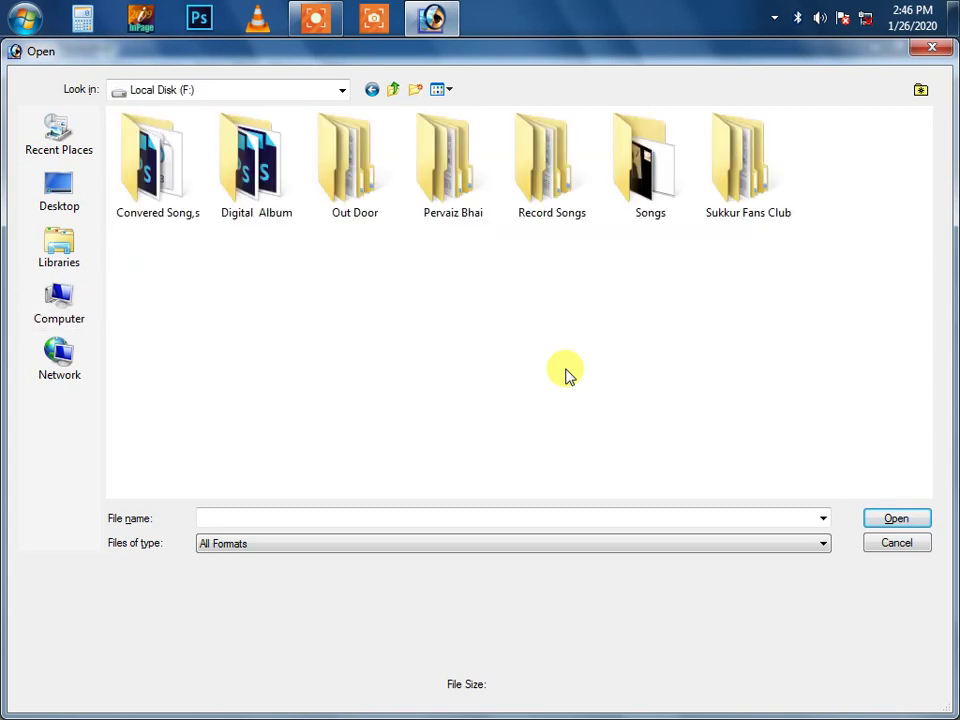
Step: Go into Sukkur Fans Club\104D7000 and select the DSC_2064 photo
key(Right)
key(Right)
key(Right)
key(Right)
key(Right)
key(Right)
key(Return)
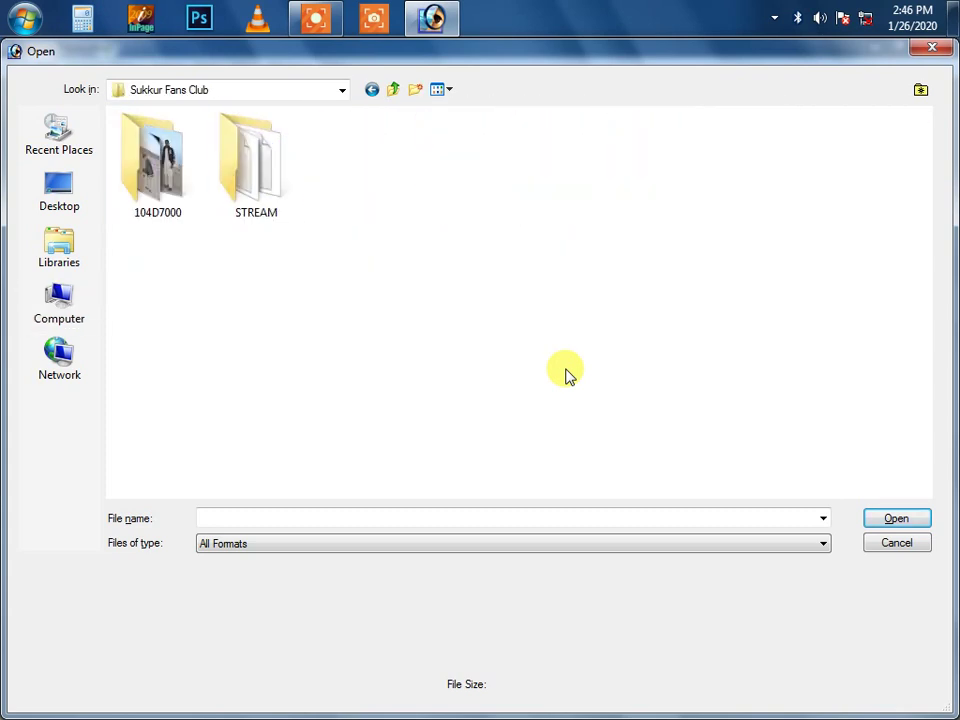
key(Right)
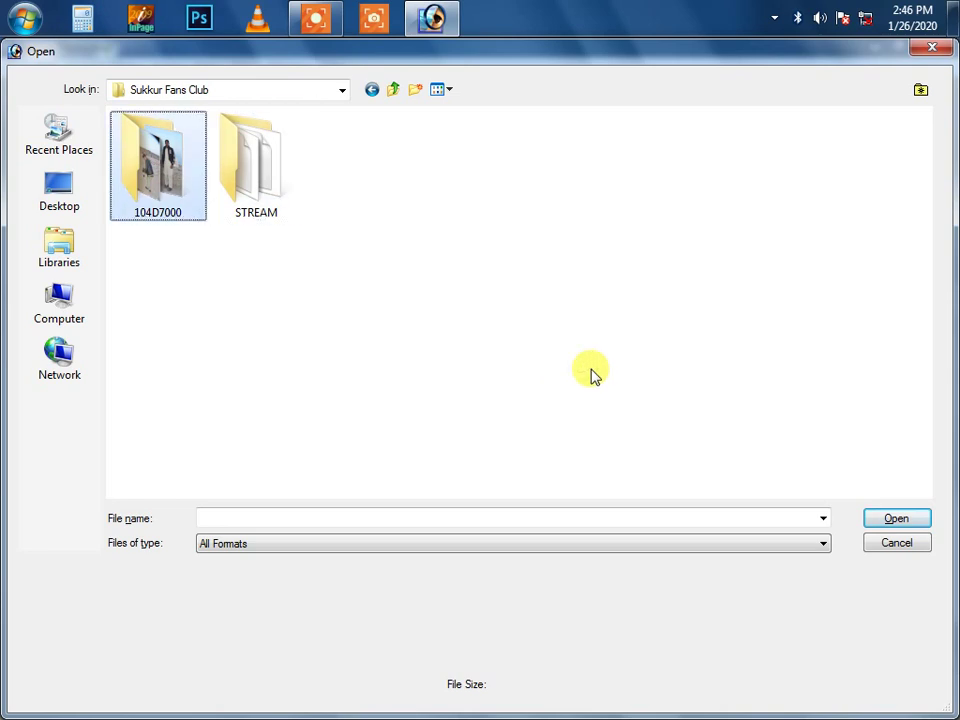
key(Return)
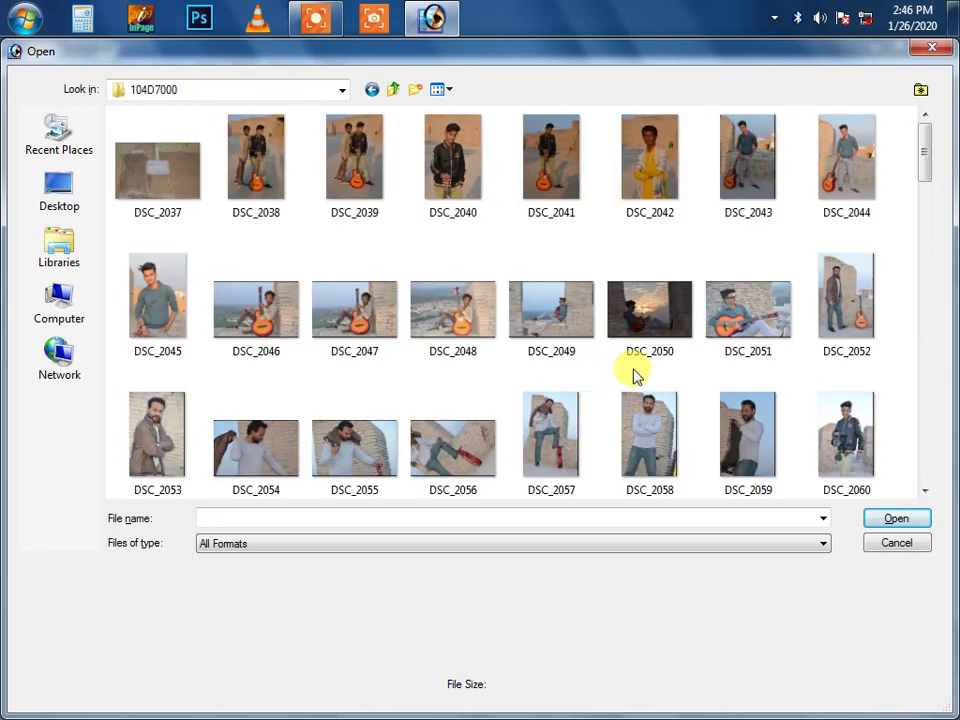
click(634, 366)
scroll(574, 350, down, 2)
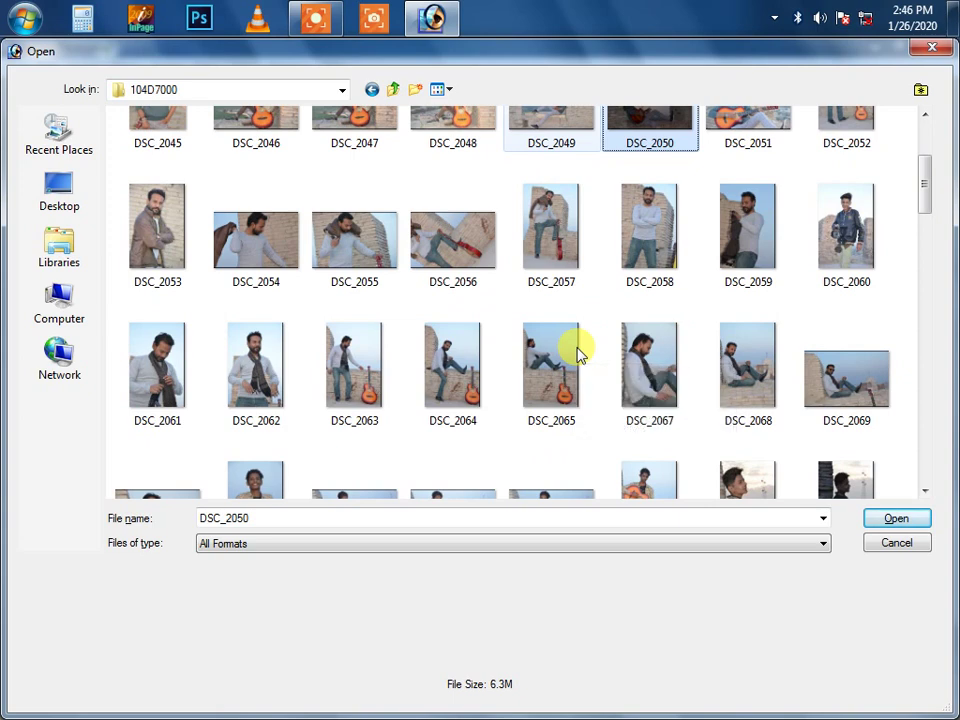
scroll(577, 352, down, 2)
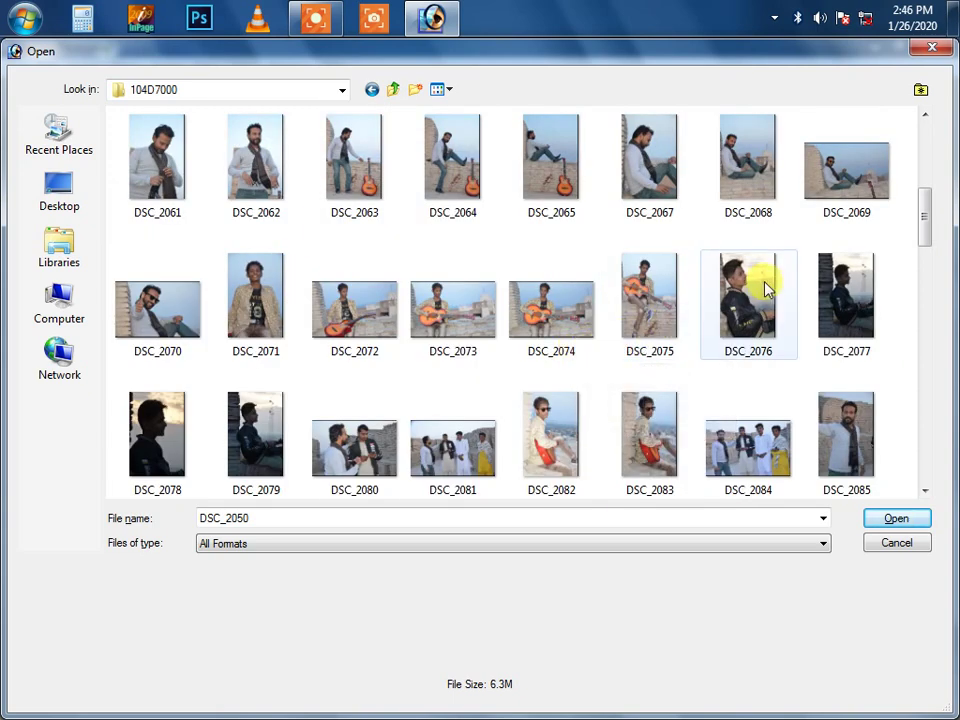
click(450, 180)
right_click(454, 178)
click(497, 211)
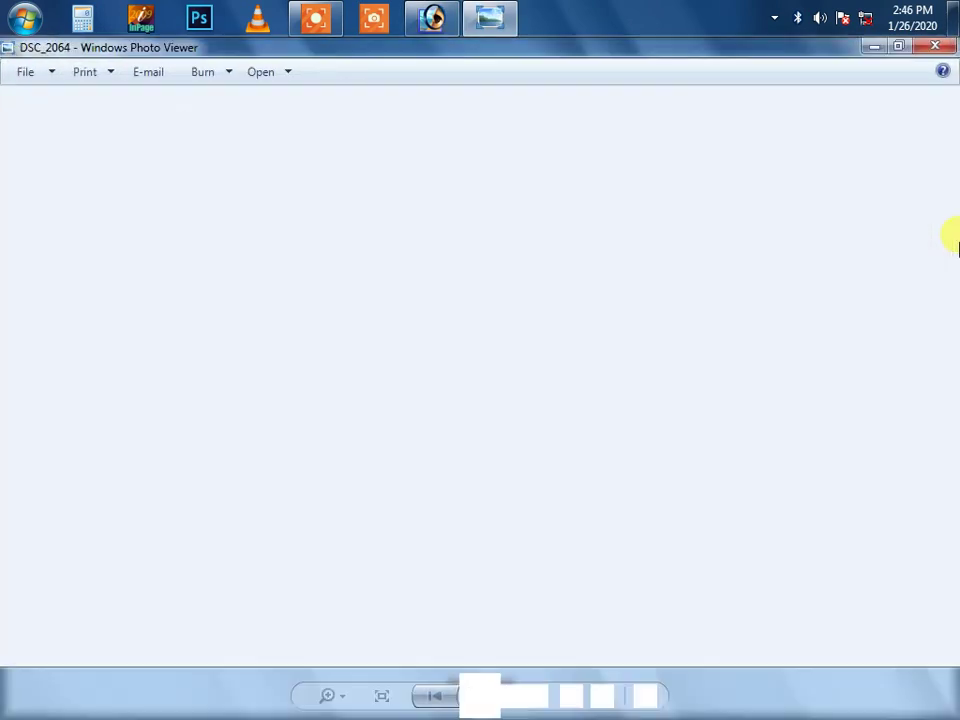
scroll(950, 240, down, 1)
scroll(950, 240, down, 2)
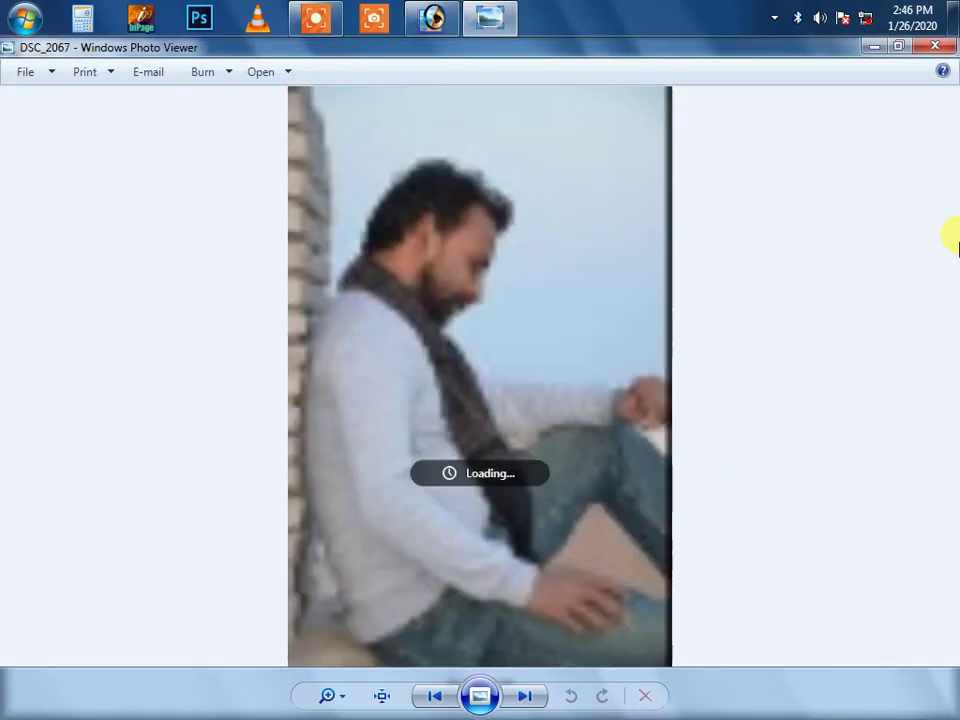
scroll(950, 240, down, 1)
scroll(950, 240, down, 1)
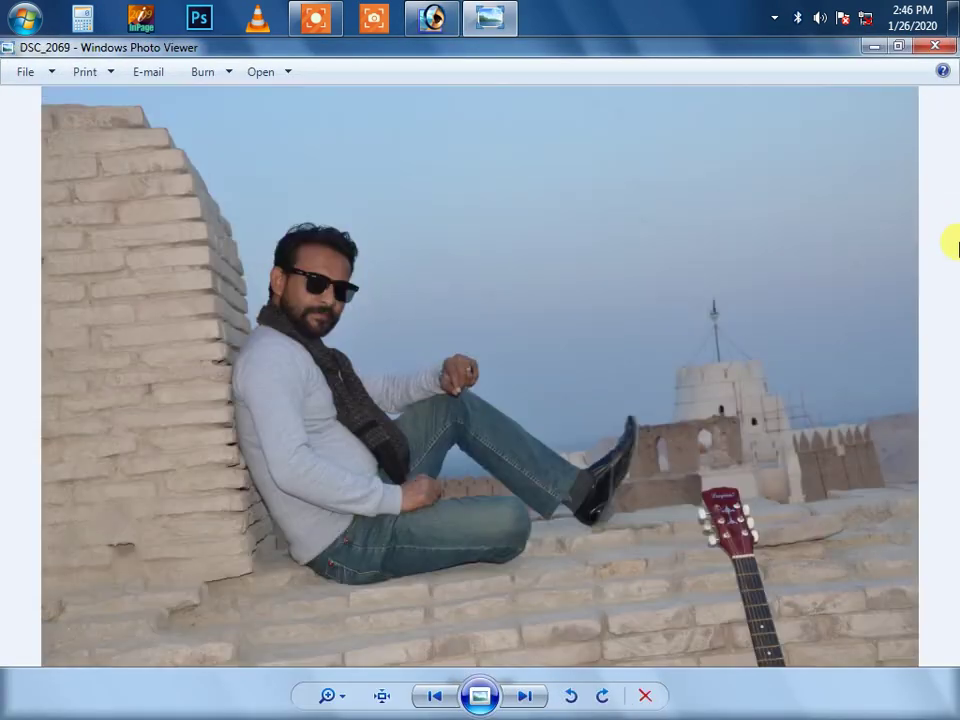
scroll(952, 245, down, 1)
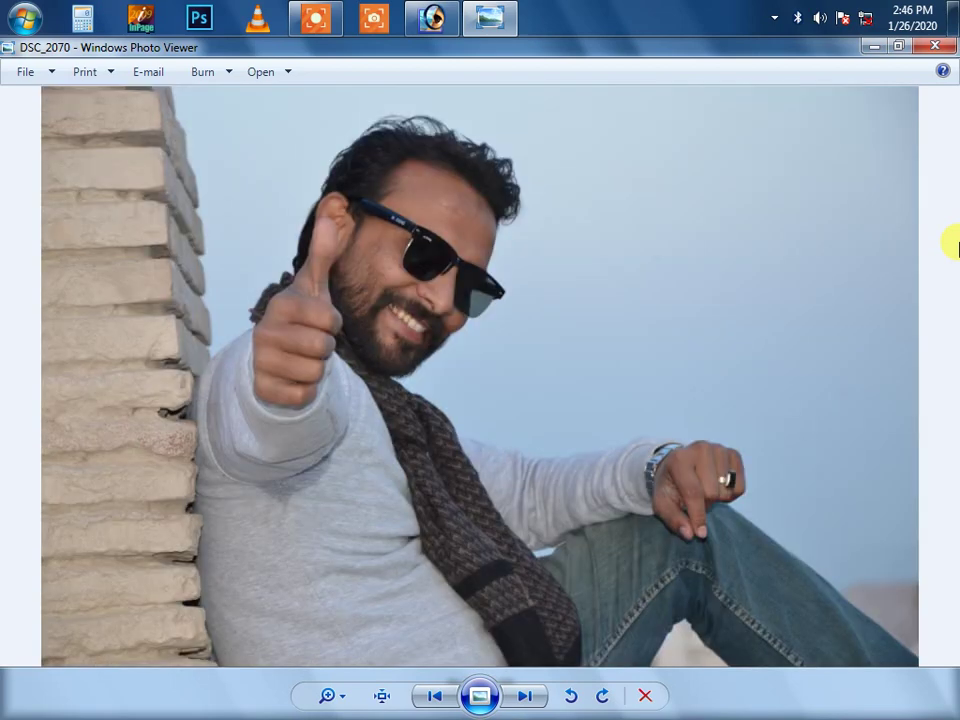
key(alt+F4)
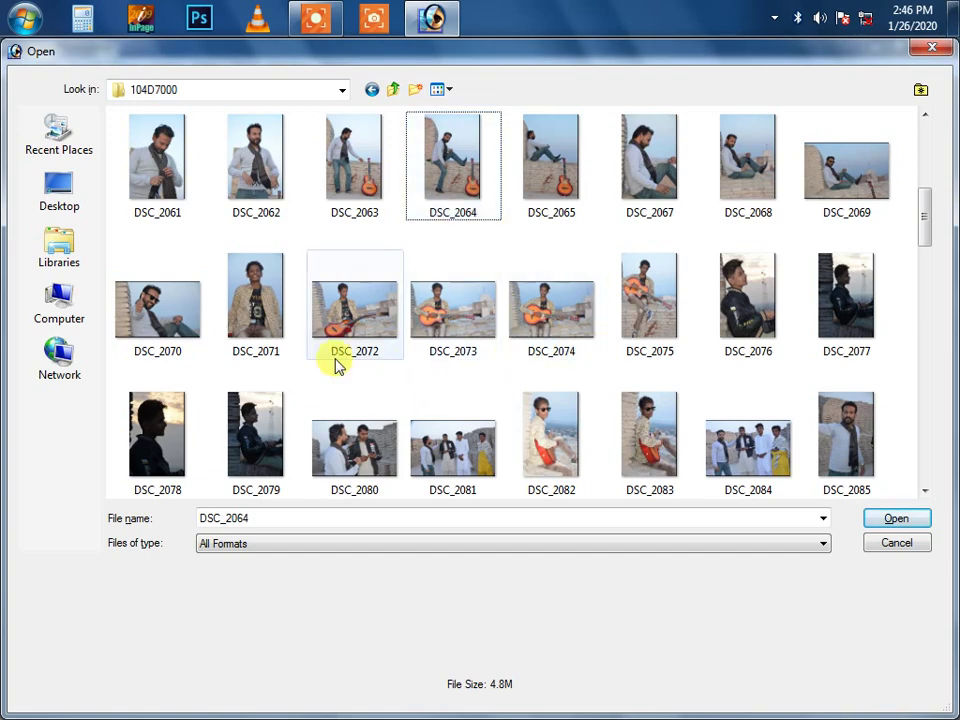
Step: Open DSC_2070 and maximize its window in the workspace
double_click(186, 336)
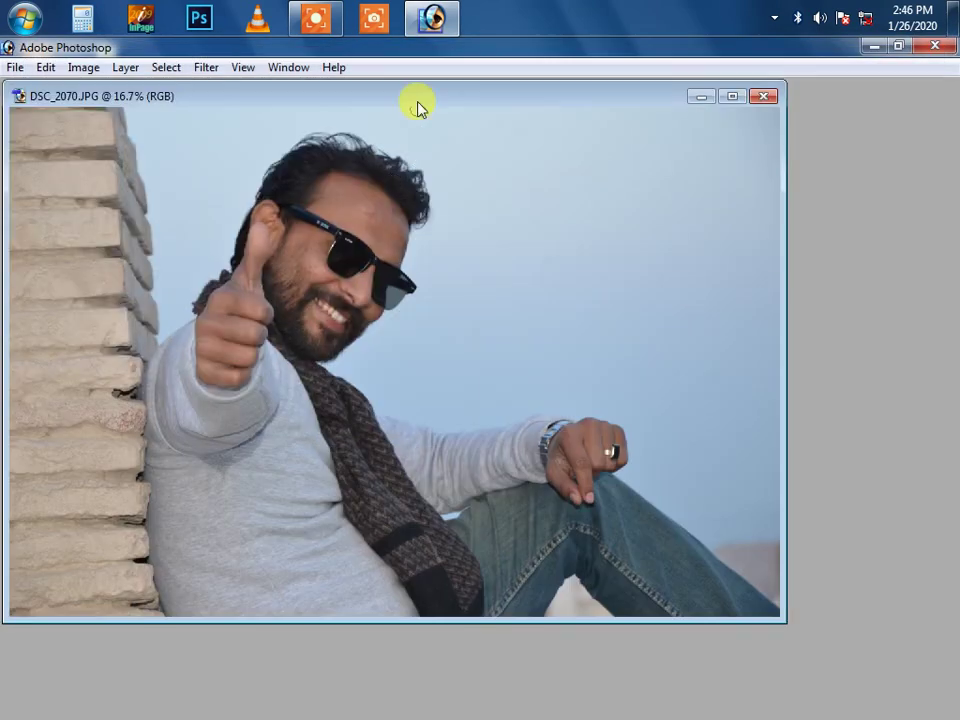
double_click(416, 92)
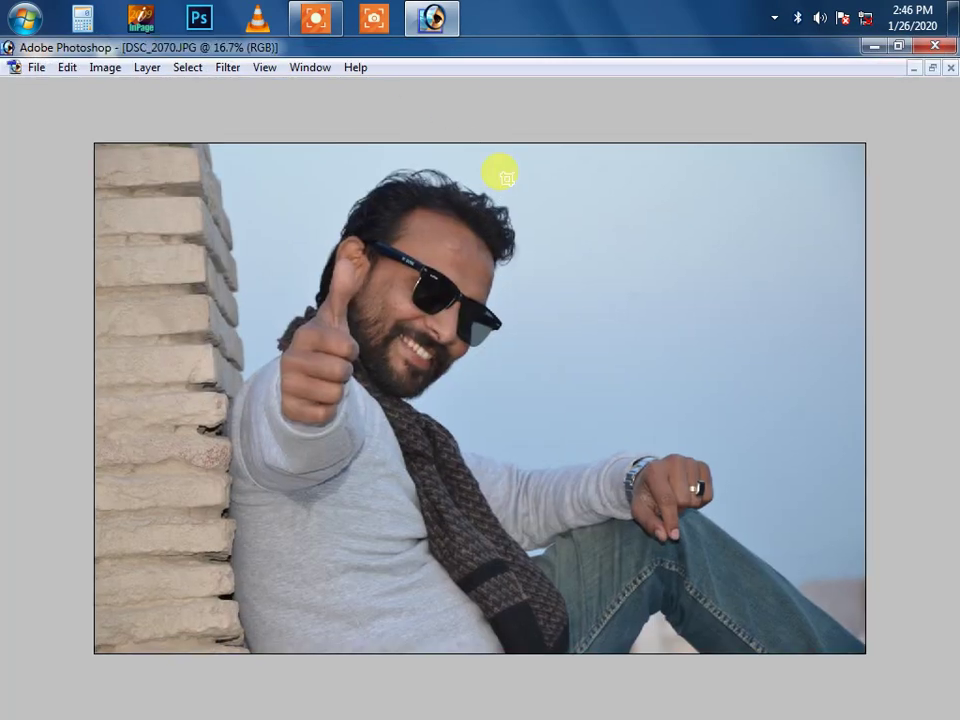
key(Tab)
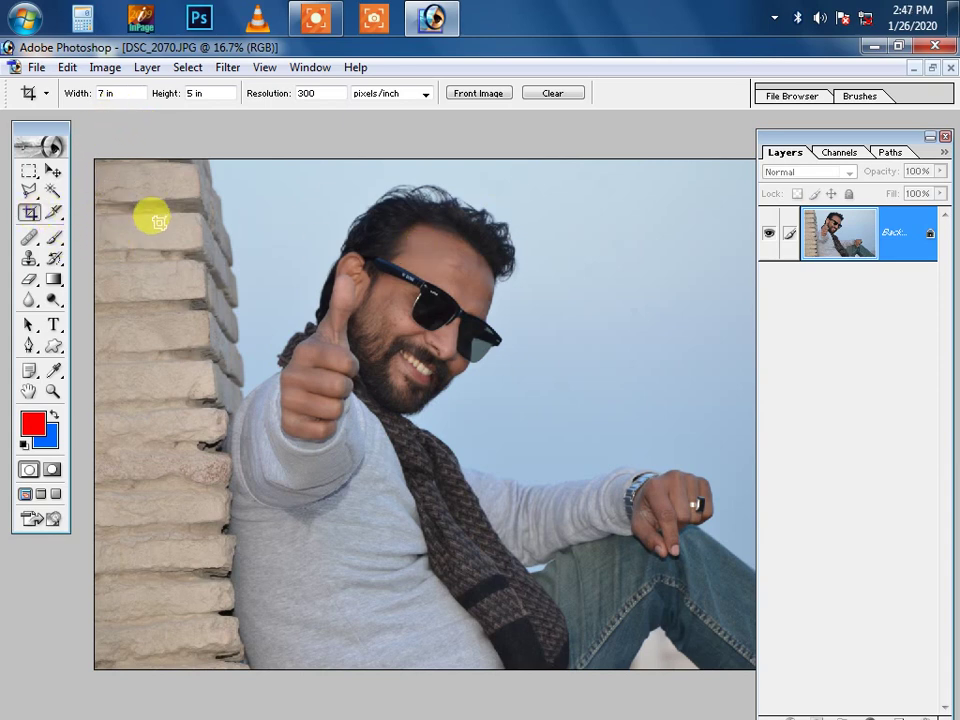
key(Tab)
Step: Try a crop frame over the photo, cancel it, and zoom onto the face at 51%
drag(58, 114, 935, 706)
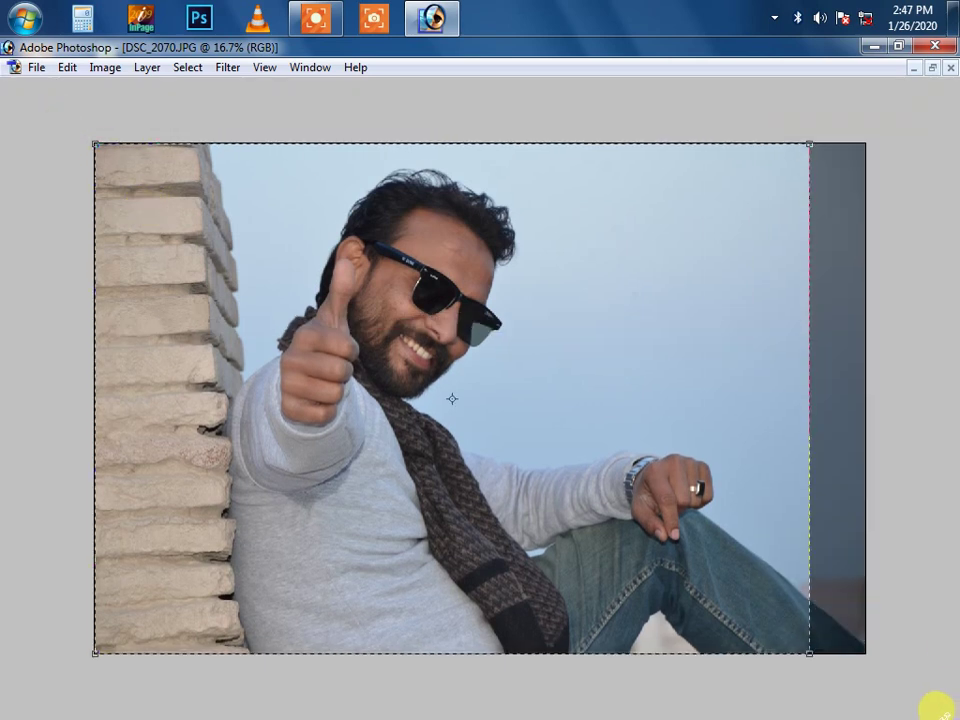
drag(451, 398, 470, 398)
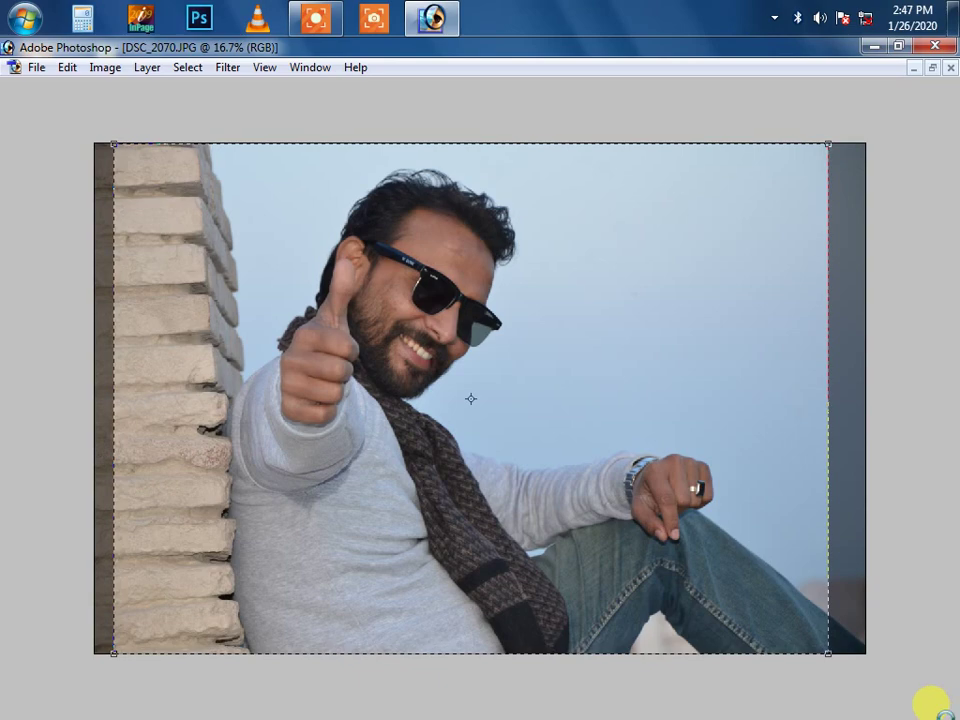
key(Escape)
key(ctrl+minus)
drag(418, 296, 600, 502)
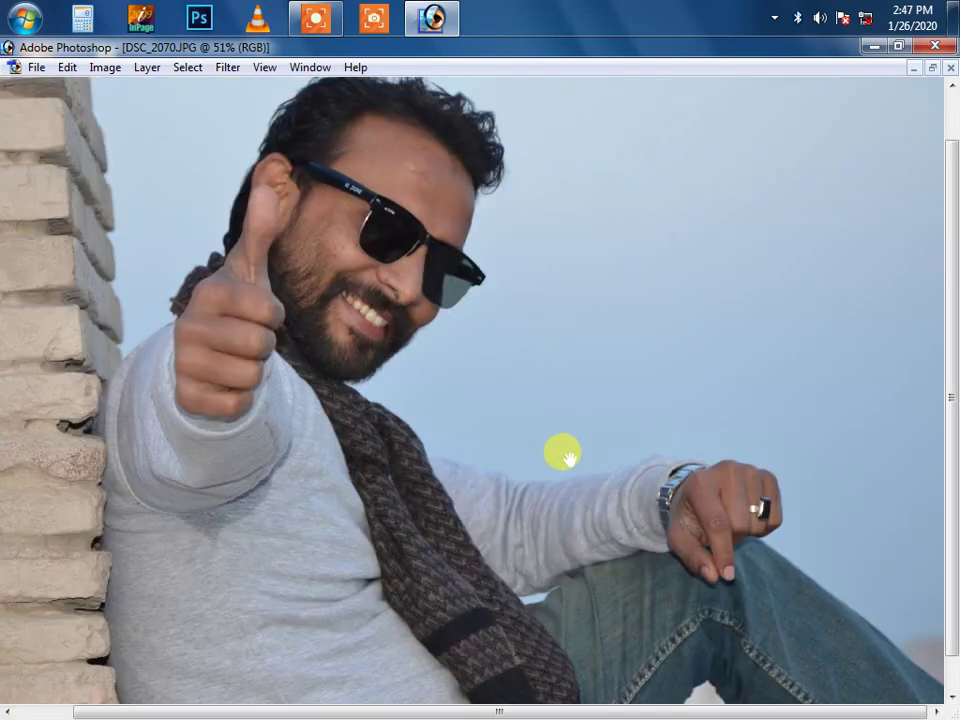
drag(567, 456, 642, 510)
Step: Apply Image to the portrait in Screen blending at 30% opacity
text(20)
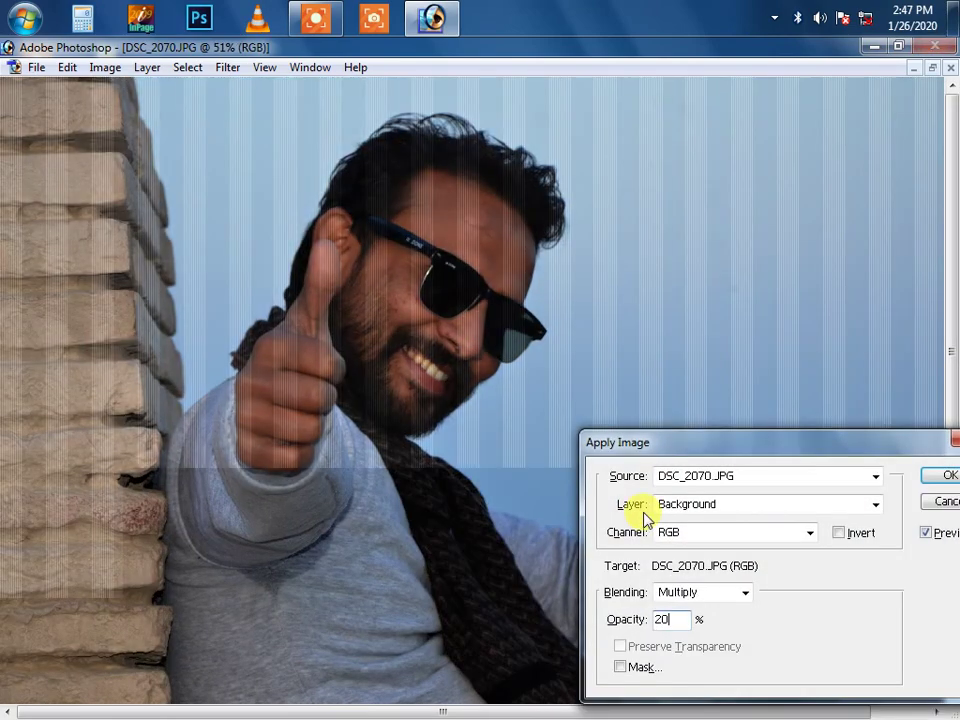
key(shift+Tab)
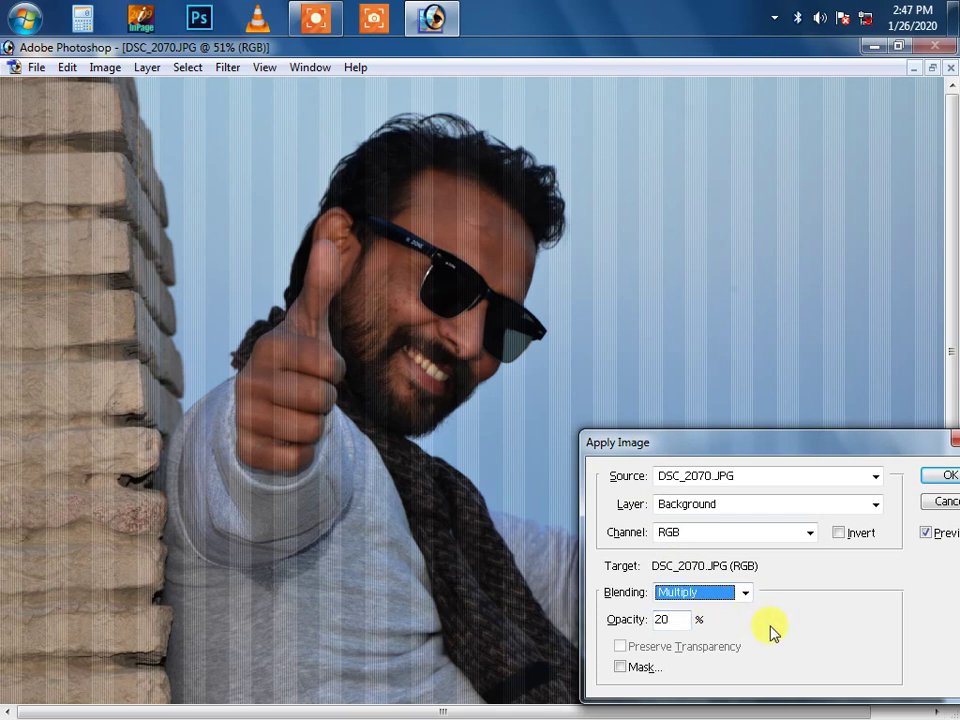
key(Down)
key(Down)
key(Down)
key(Down)
key(Tab)
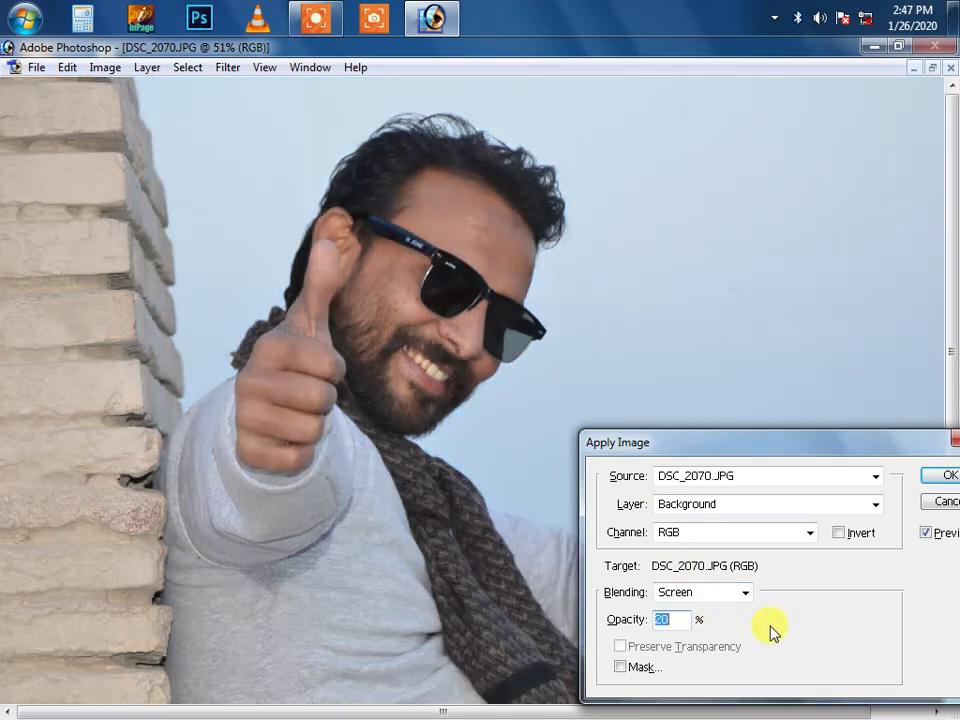
text(30)
key(Return)
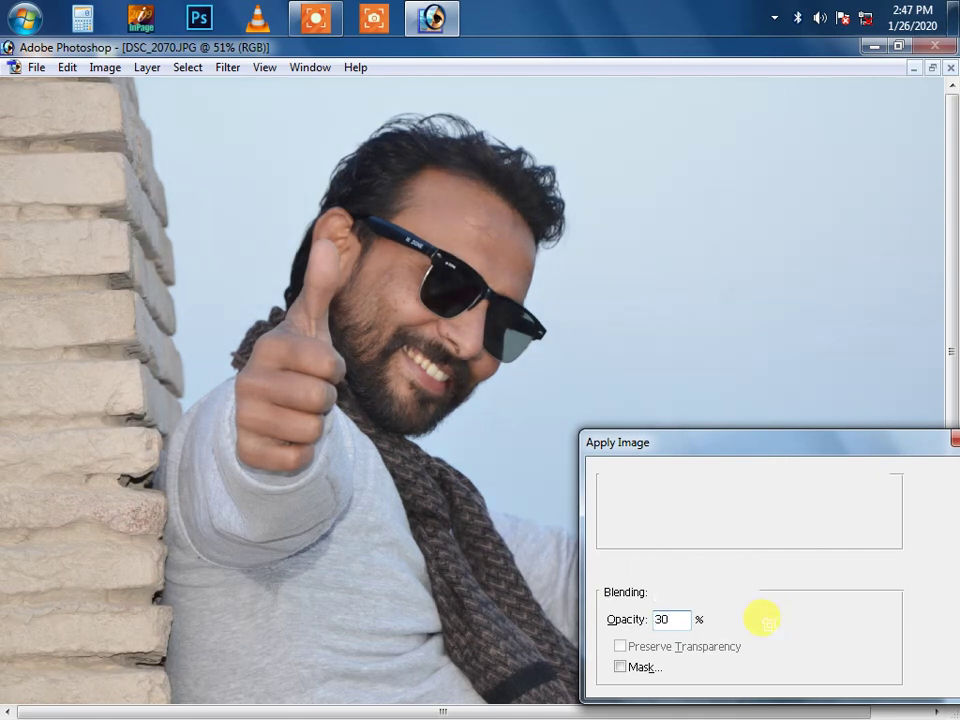
Step: Lift the midtones with Curves to 131/138 and add +10 contrast with Brightness/Contrast
key(ctrl+m)
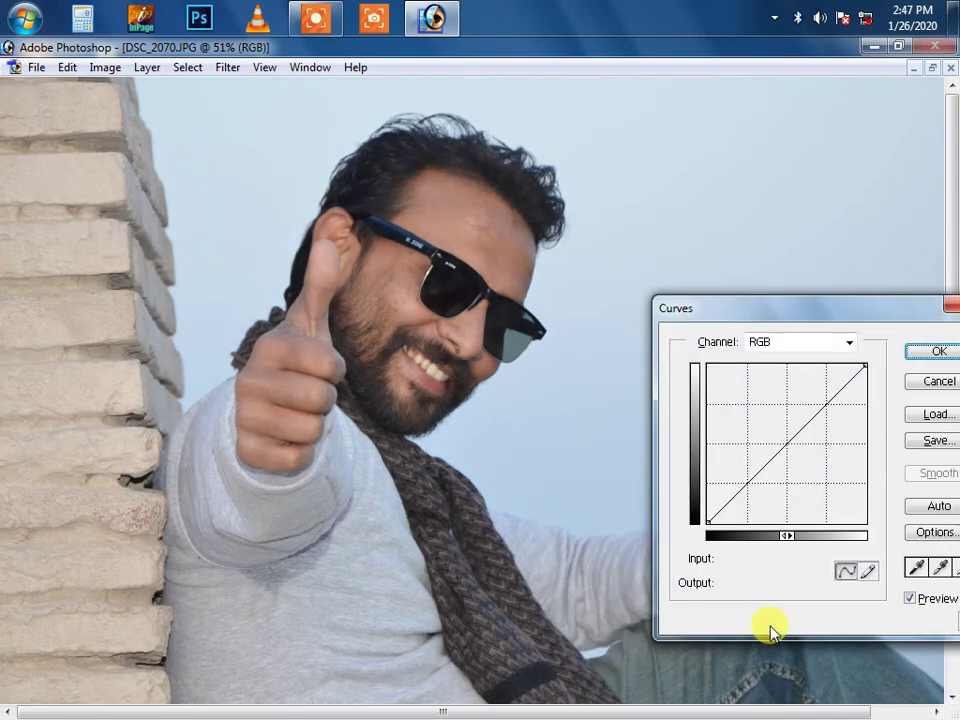
drag(789, 442, 788, 437)
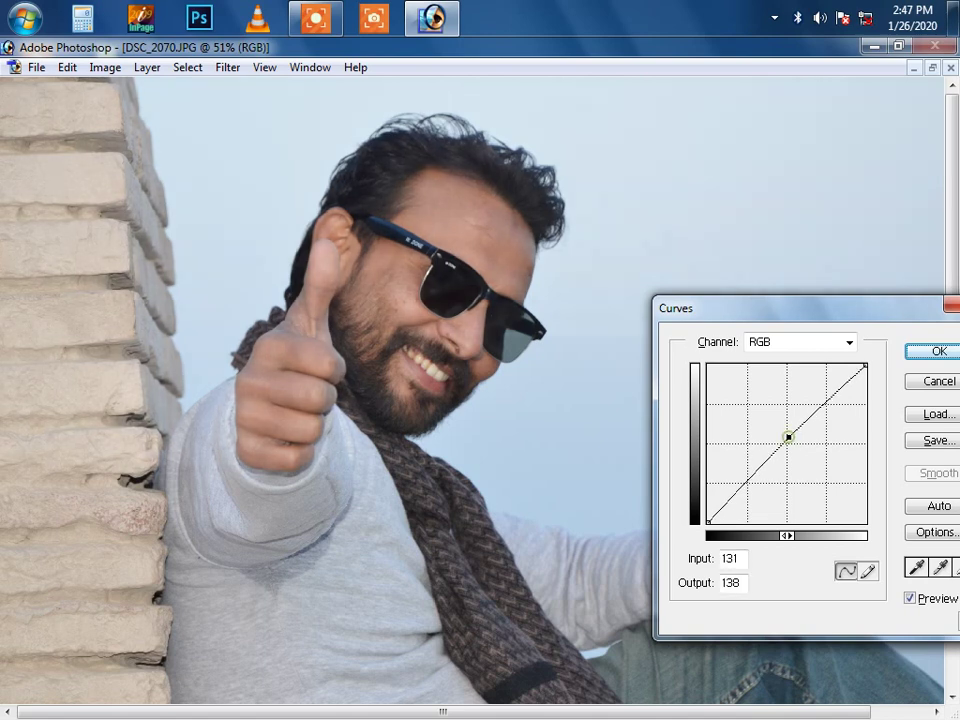
click(944, 356)
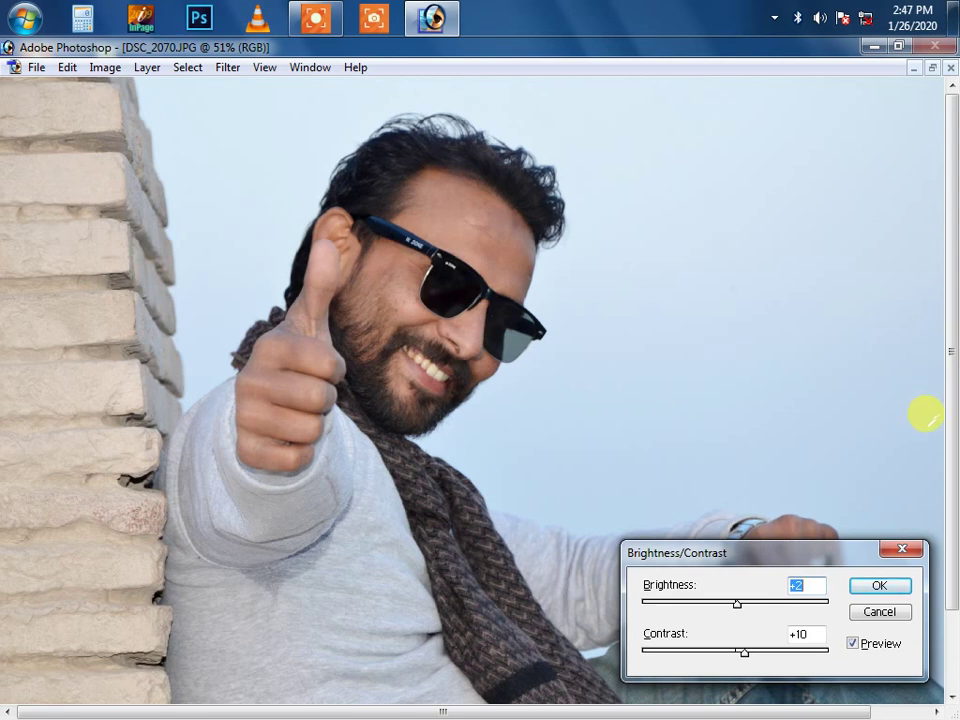
key(Return)
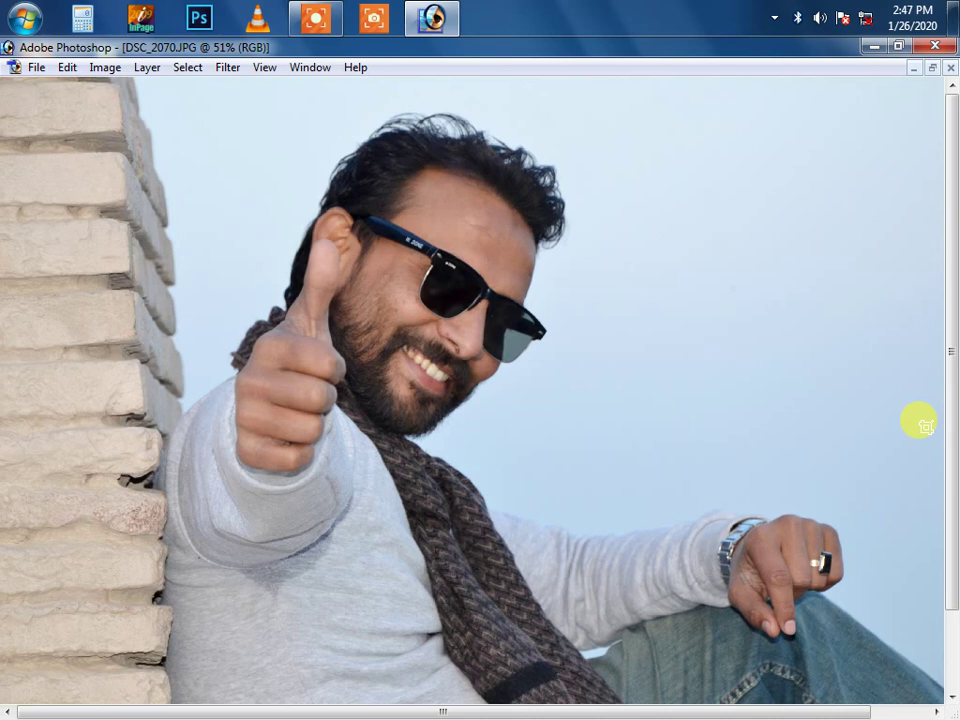
Step: Apply the Sharpen filter to the whole portrait and check it on the face
key(alt+t)
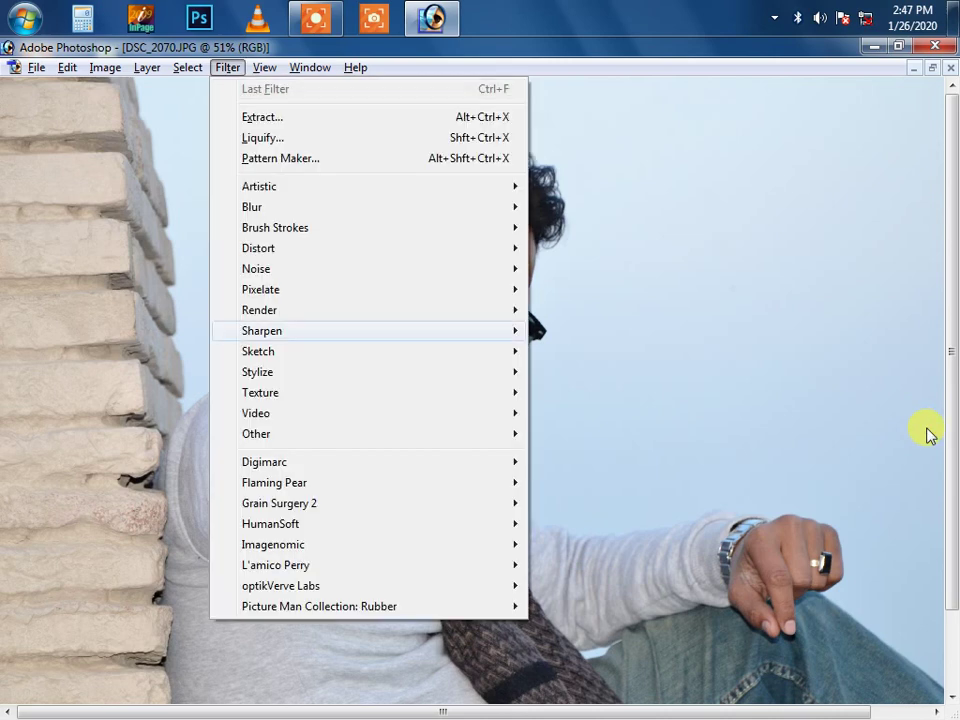
key(Right)
key(Return)
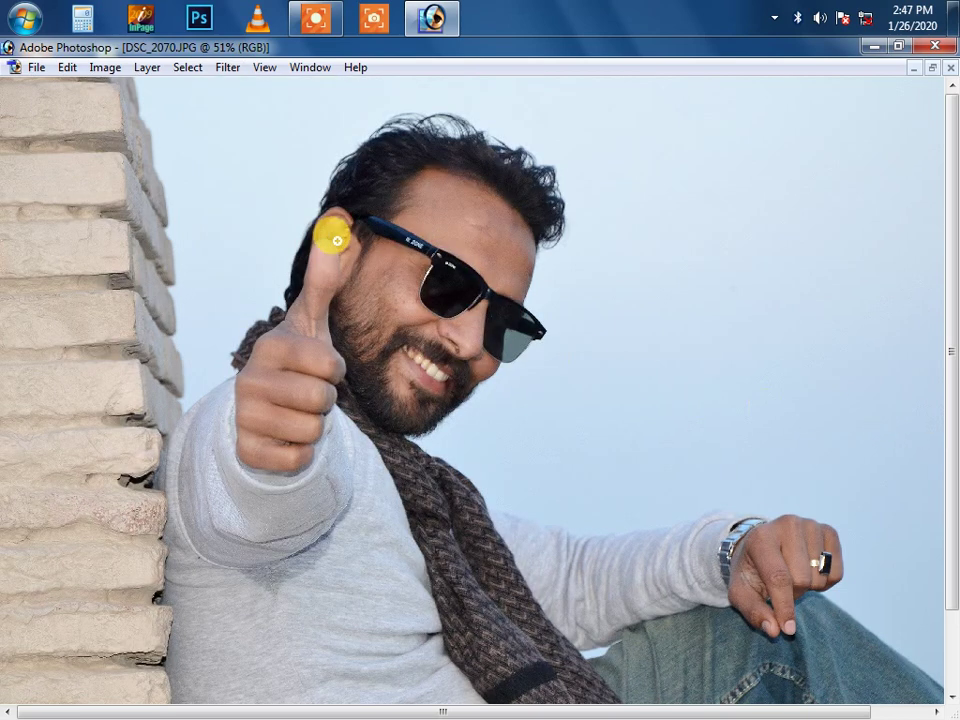
mouse_move(334, 237)
mouse_down()
mouse_move(578, 410)
mouse_move(620, 483)
mouse_move(594, 399)
mouse_up()
right_click(596, 399)
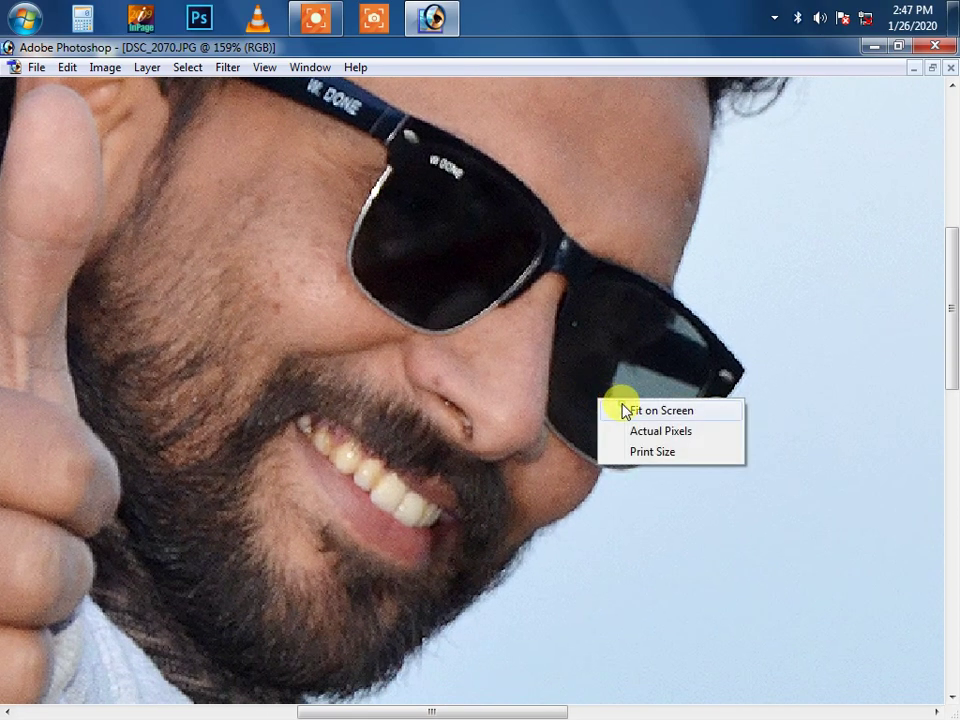
click(640, 408)
Step: Fade the sharpening to 50% opacity and bring up Save As
key(ctrl+shift+f)
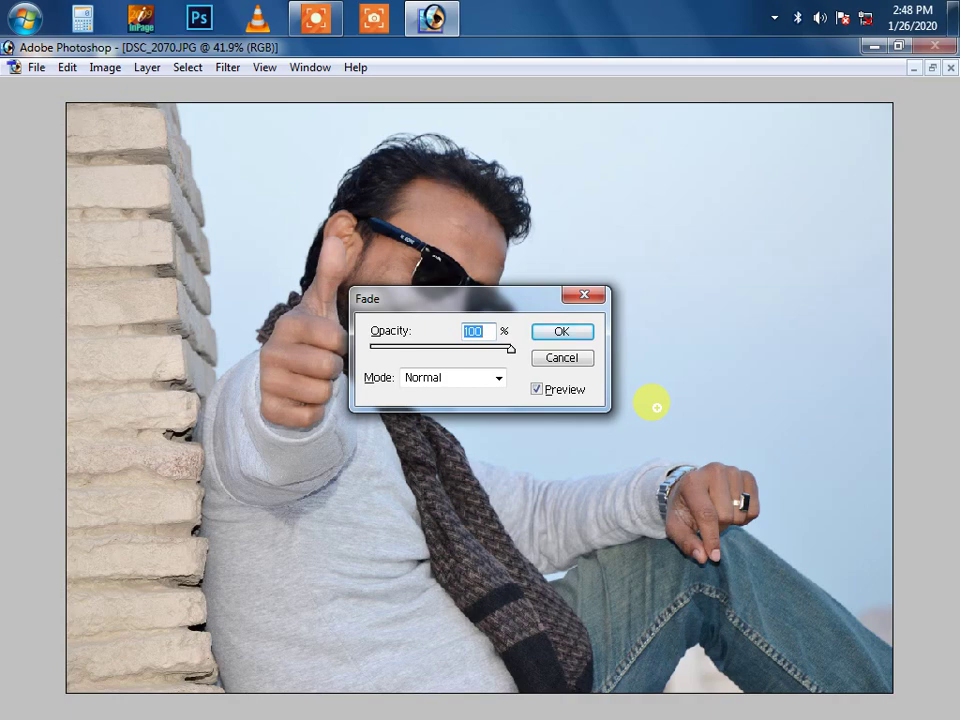
text(50)
key(Return)
right_click(514, 397)
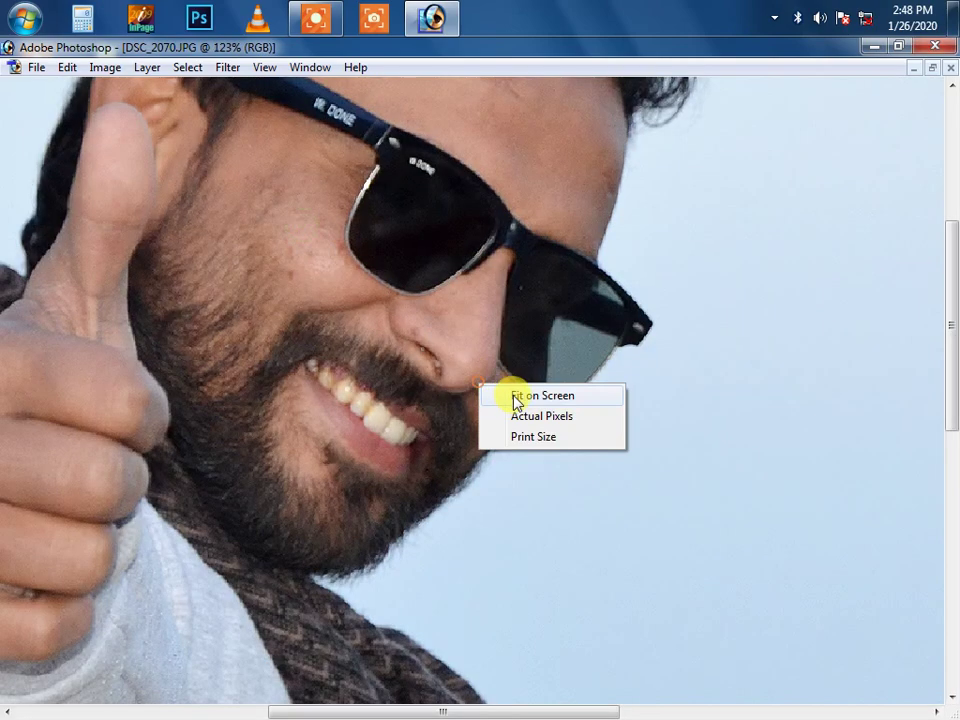
click(516, 394)
key(ctrl+shift+s)
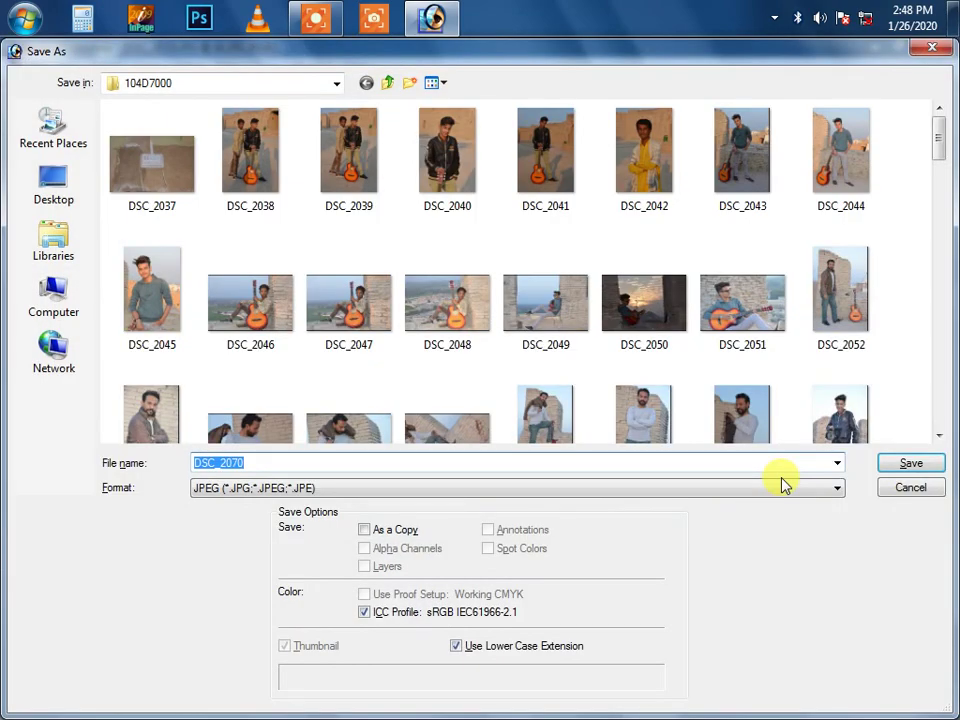
Step: Save the portrait as 070.jpg at Maximum JPEG quality 12
text(0)
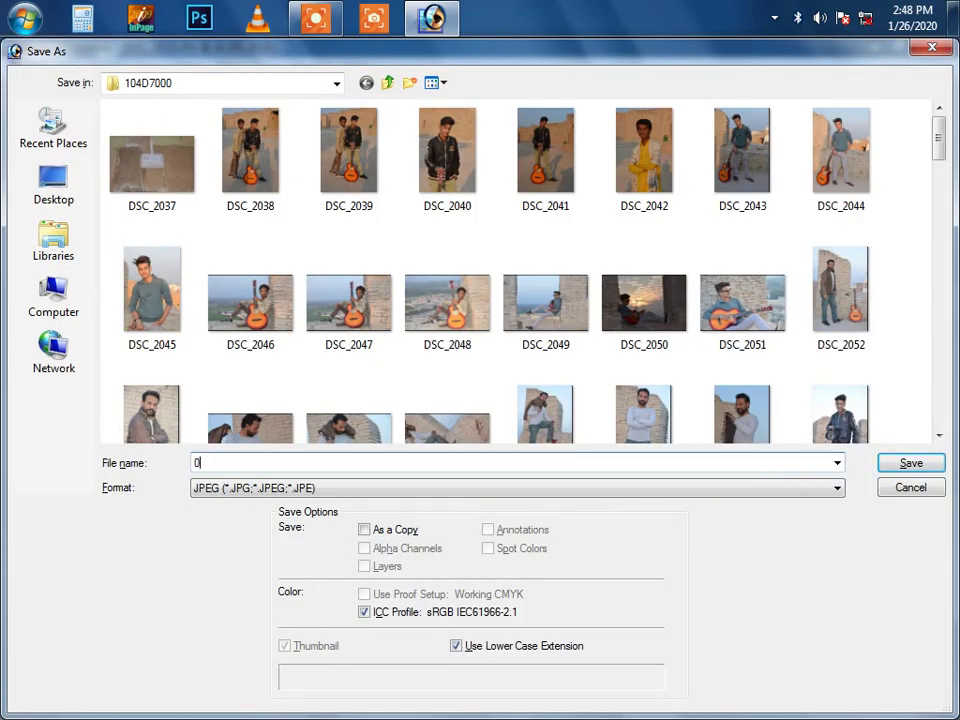
key(Return)
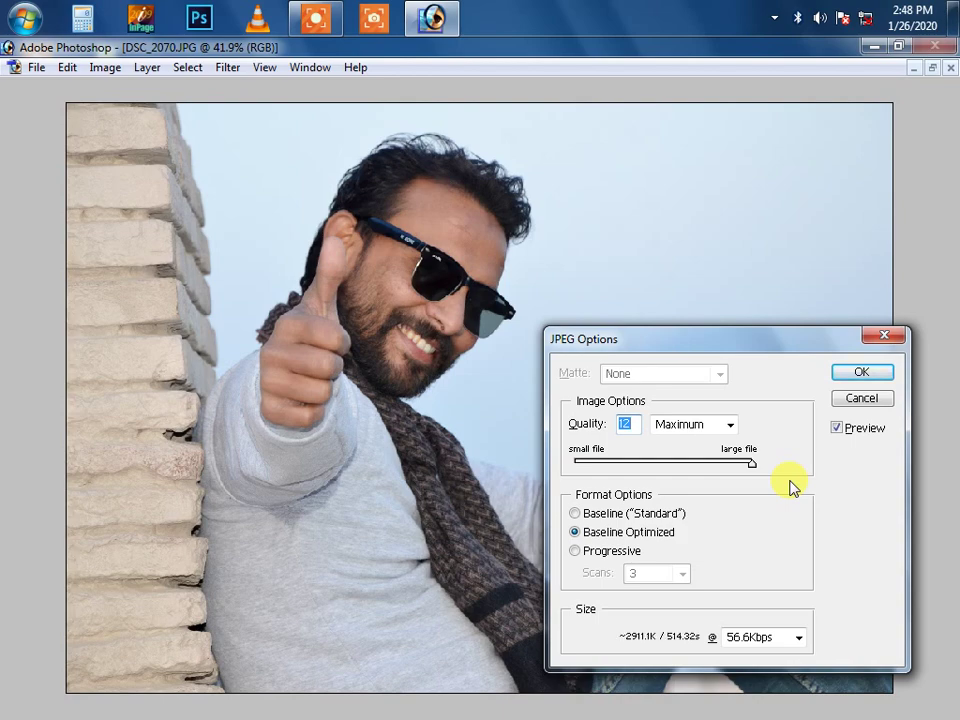
key(Return)
Step: Deepen the shadows with Levels, raising the black input to 3
mouse_move(311, 189)
mouse_down()
mouse_move(484, 354)
mouse_move(561, 396)
mouse_up()
right_click(533, 405)
click(556, 418)
key(ctrl+0)
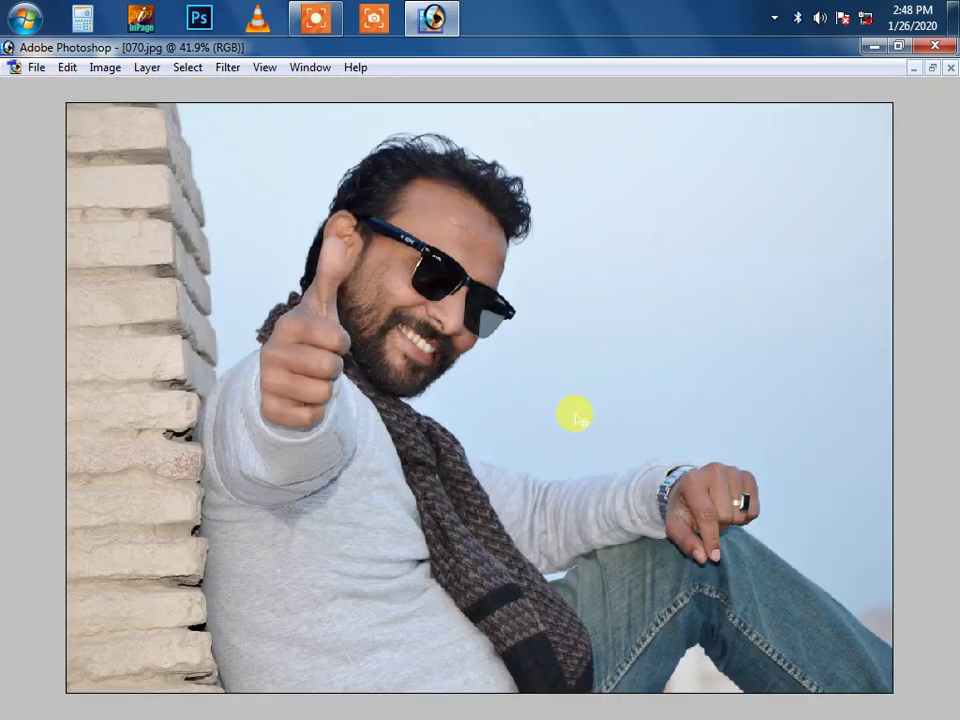
key(ctrl+l)
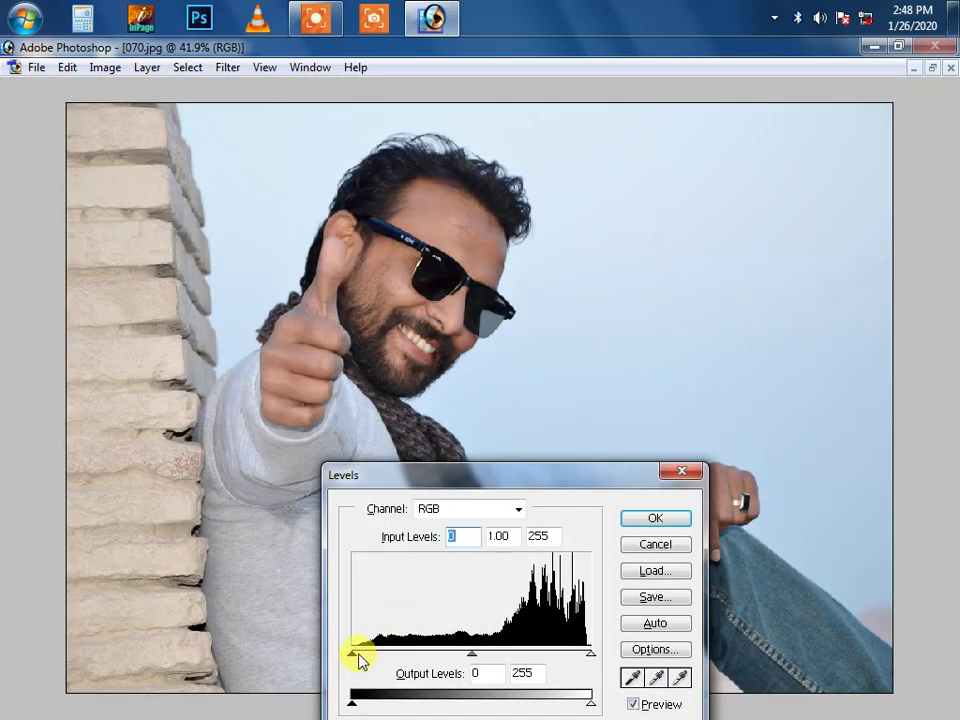
drag(351, 652, 361, 656)
key(Return)
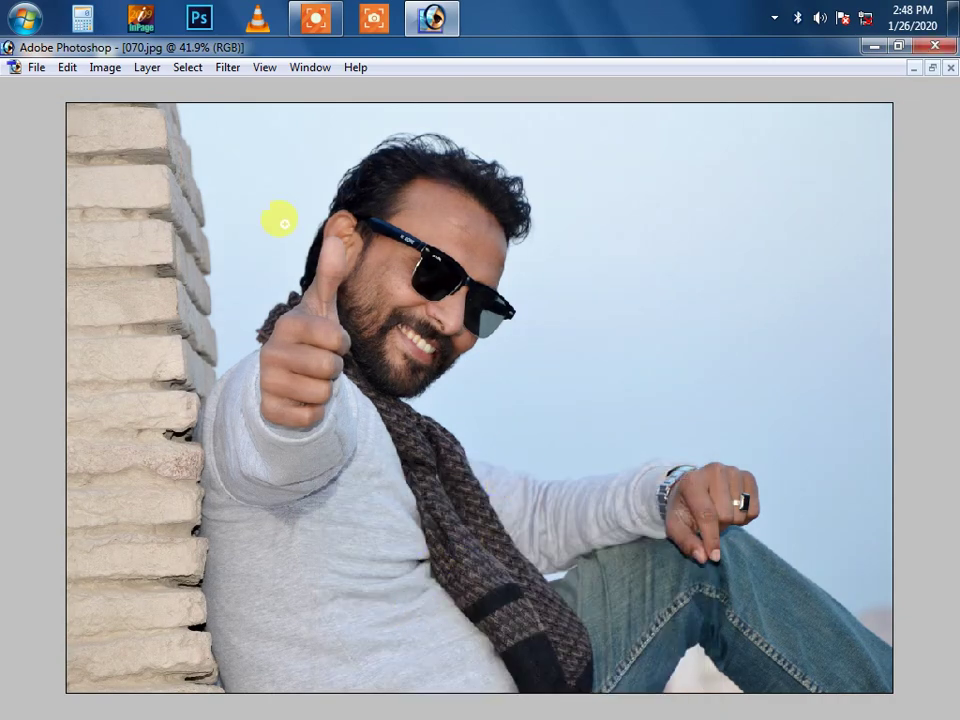
Step: Zoom in on the face and sunglasses, then fit the whole photo back on screen
drag(279, 216, 585, 388)
scroll(315, 261, up, 5)
drag(257, 227, 679, 527)
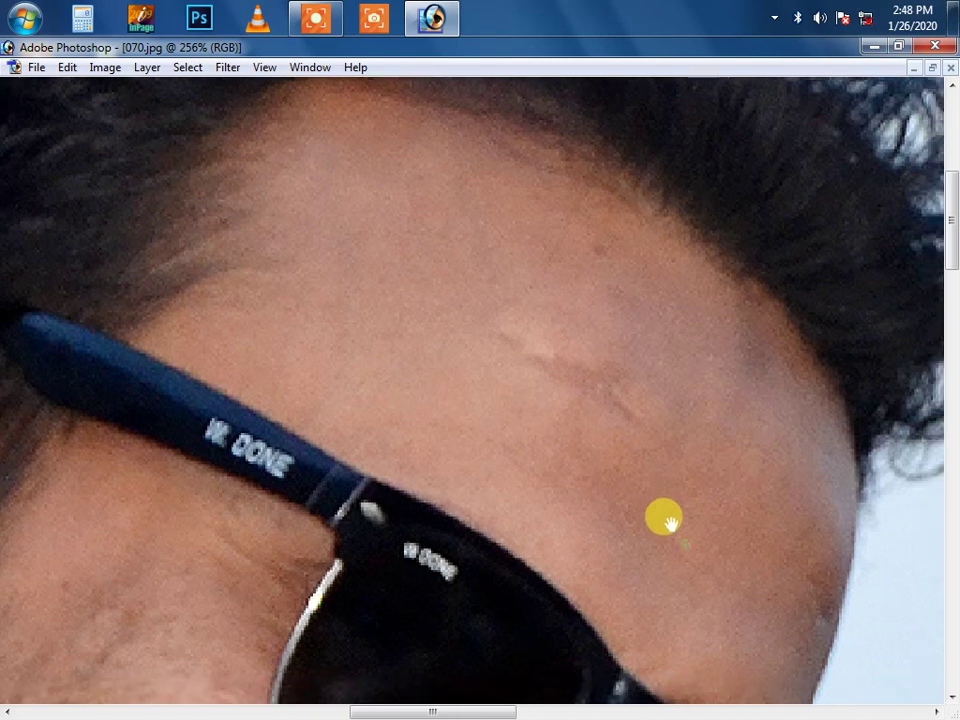
key(Tab)
key(c)
key(ctrl+0)
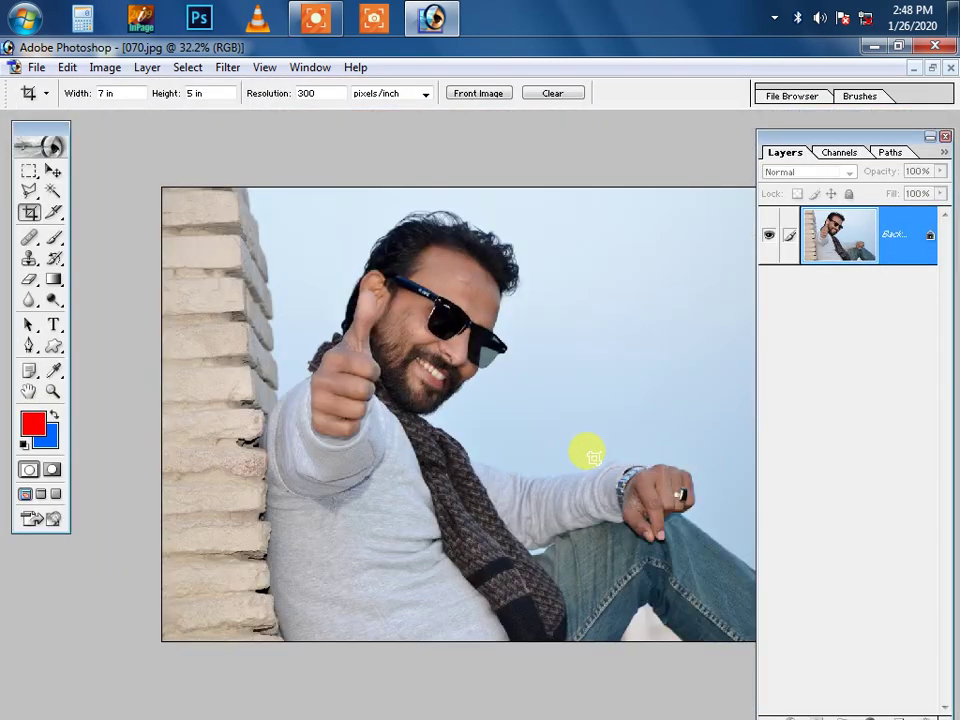
Step: Choose the Clone Stamp at 20% opacity and zoom onto the forehead scar
key(s)
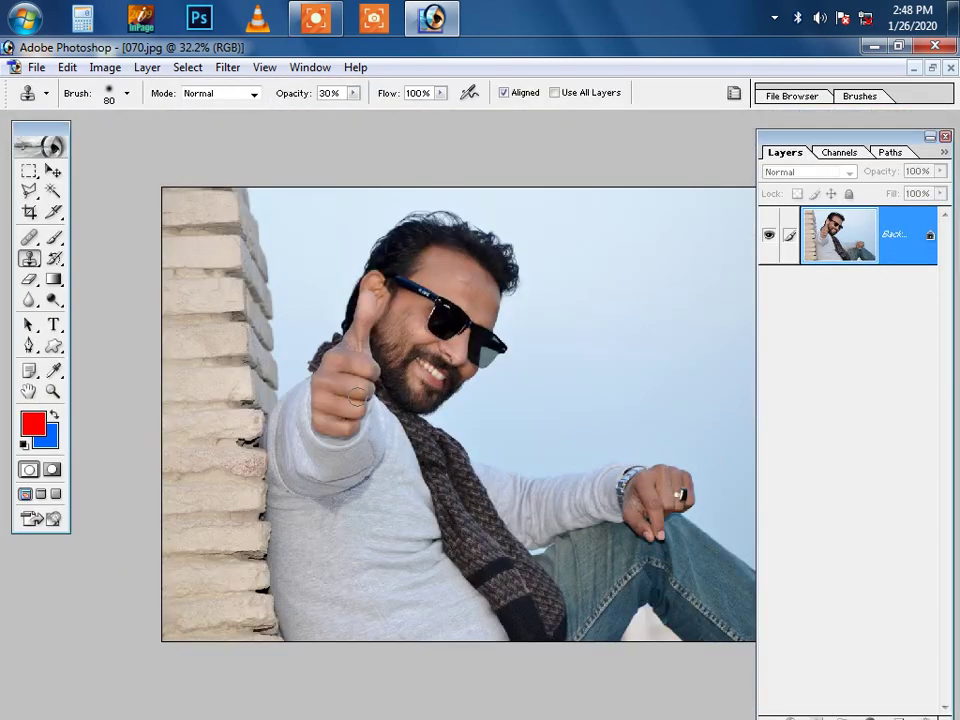
drag(31, 258, 67, 278)
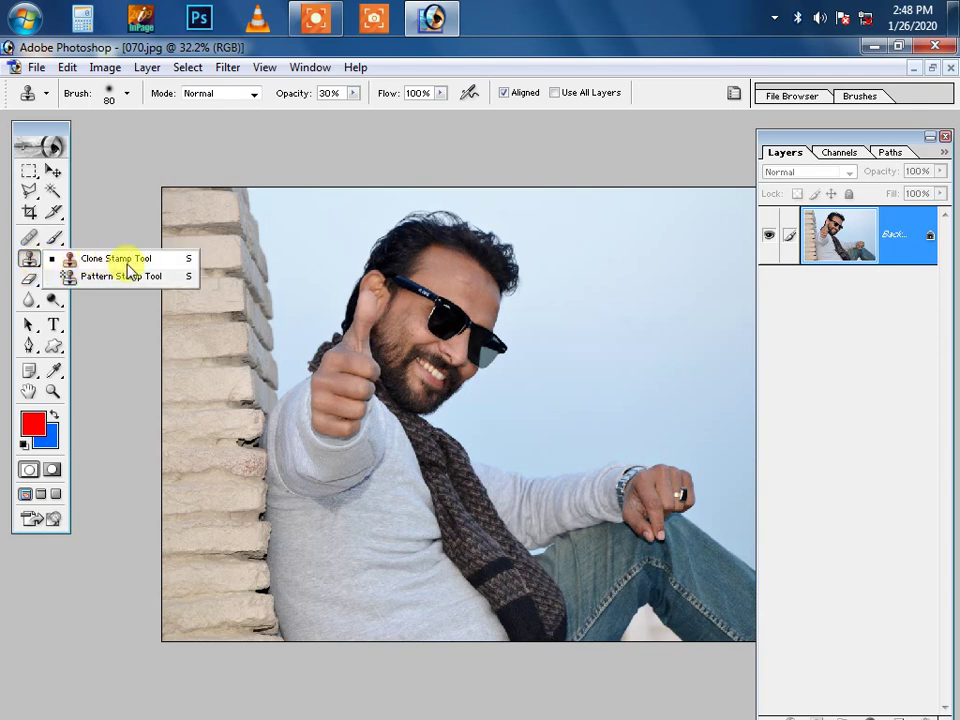
click(158, 258)
text(20)
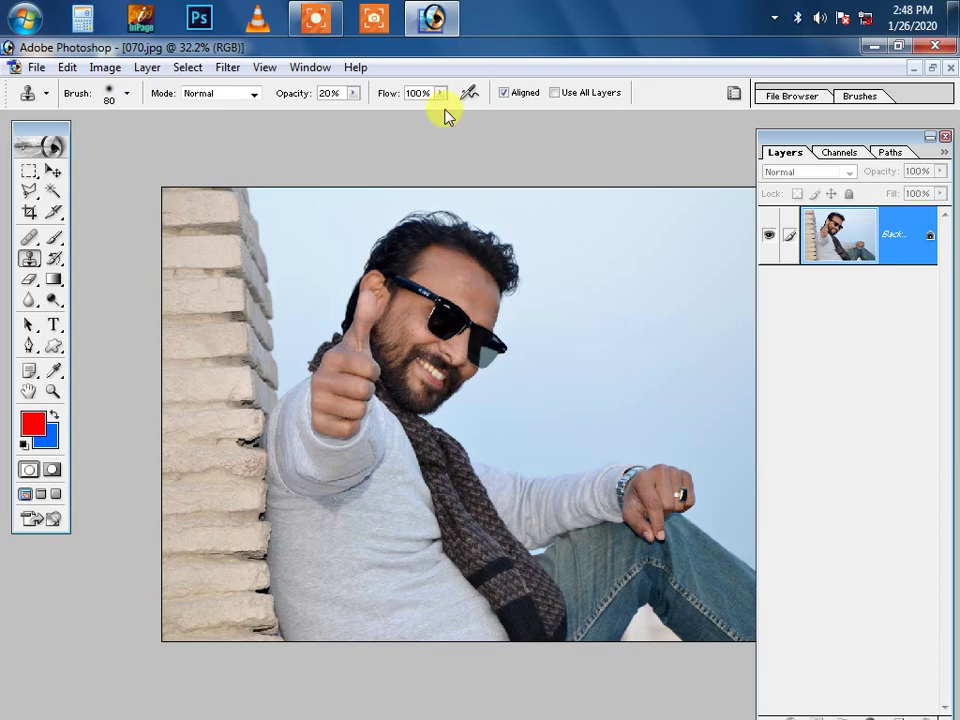
key(Tab)
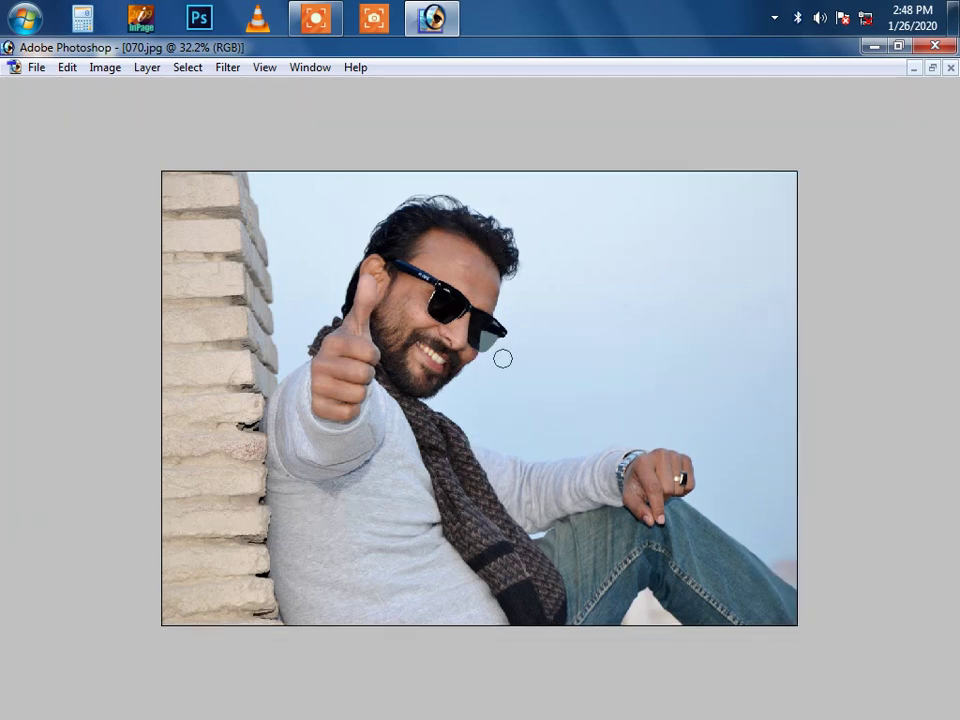
scroll(501, 358, up, 3)
scroll(776, 489, up, 2)
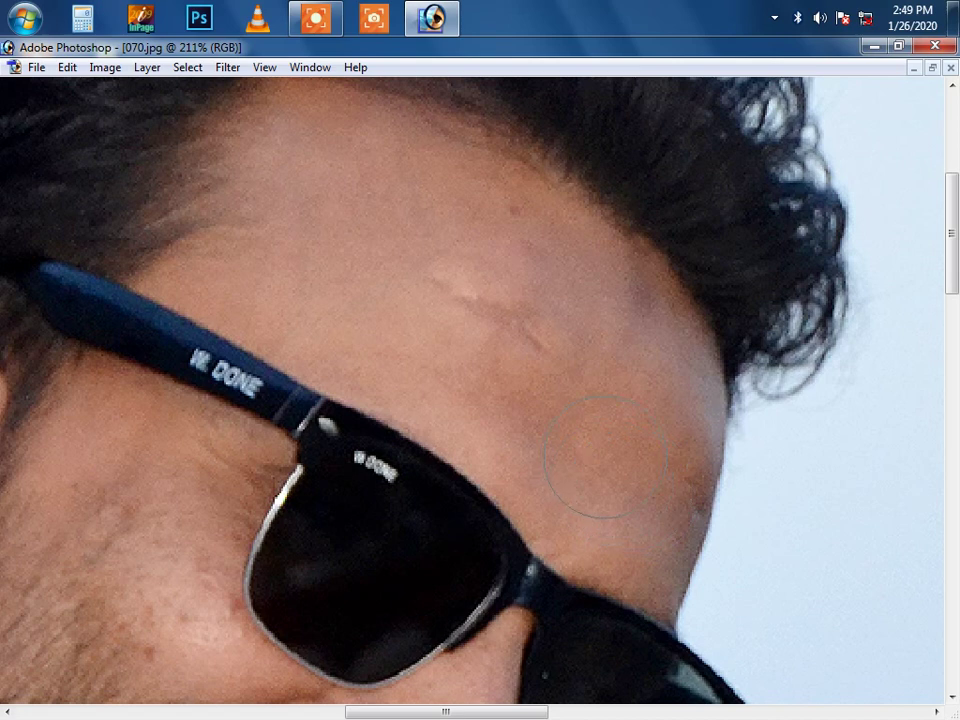
scroll(610, 457, down, 1)
drag(525, 415, 565, 455)
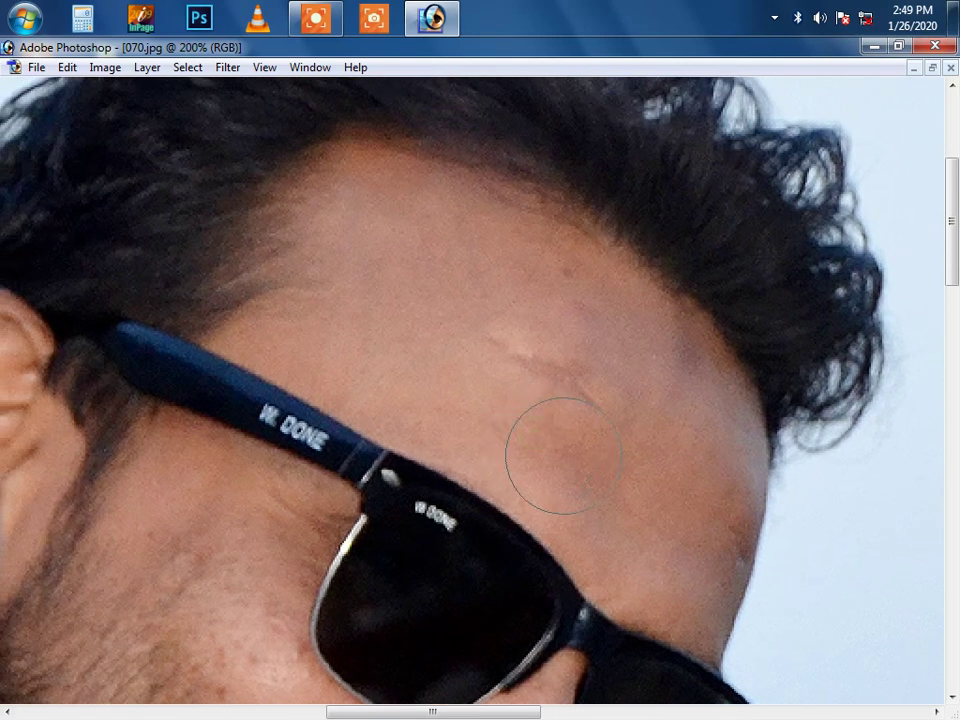
key(Tab)
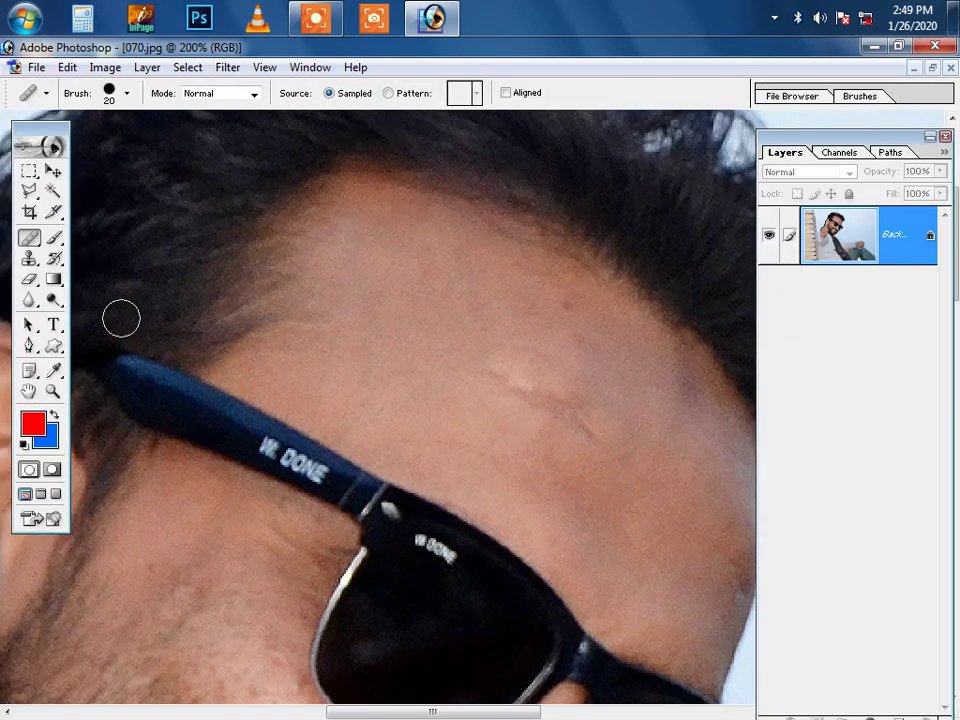
Step: Heal the light scar and spots on the forehead with the Healing Brush
drag(29, 237, 72, 245)
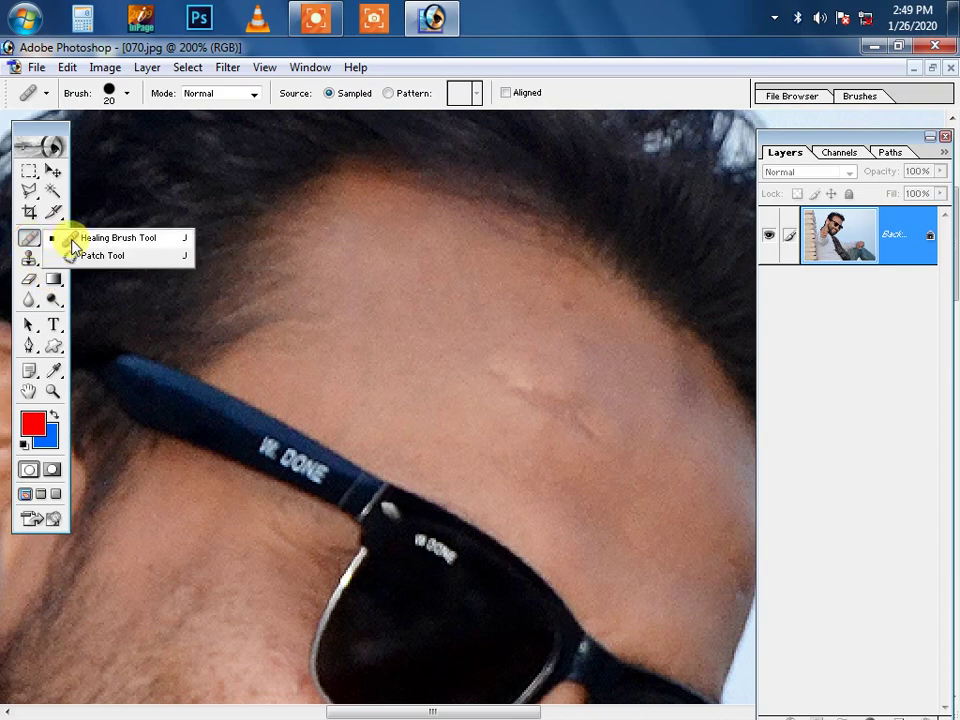
key(Tab)
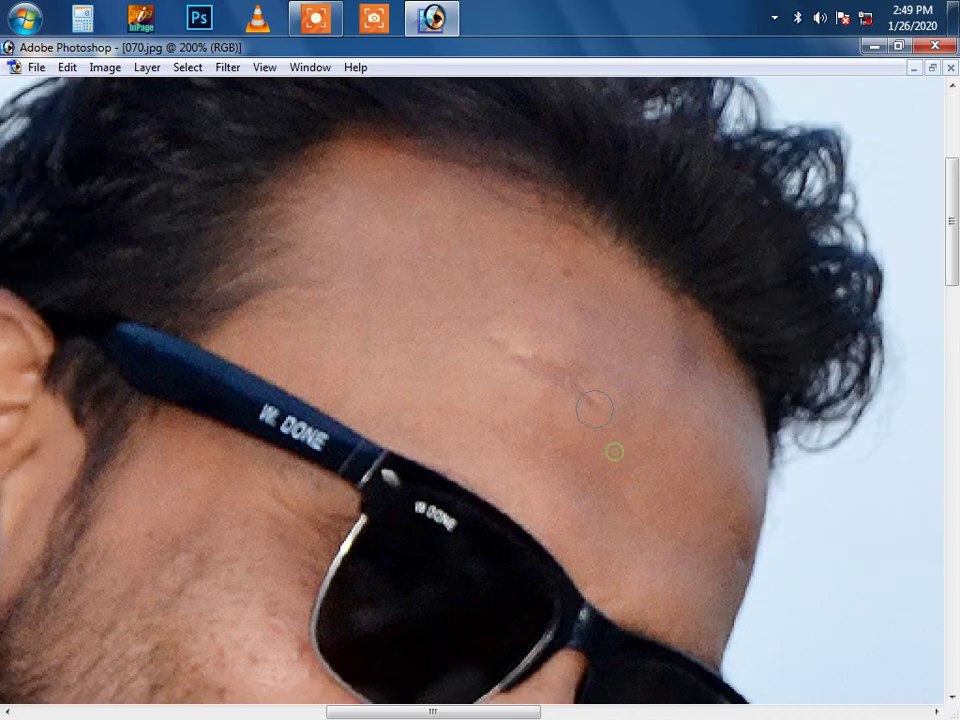
drag(588, 393, 542, 366)
click(490, 340)
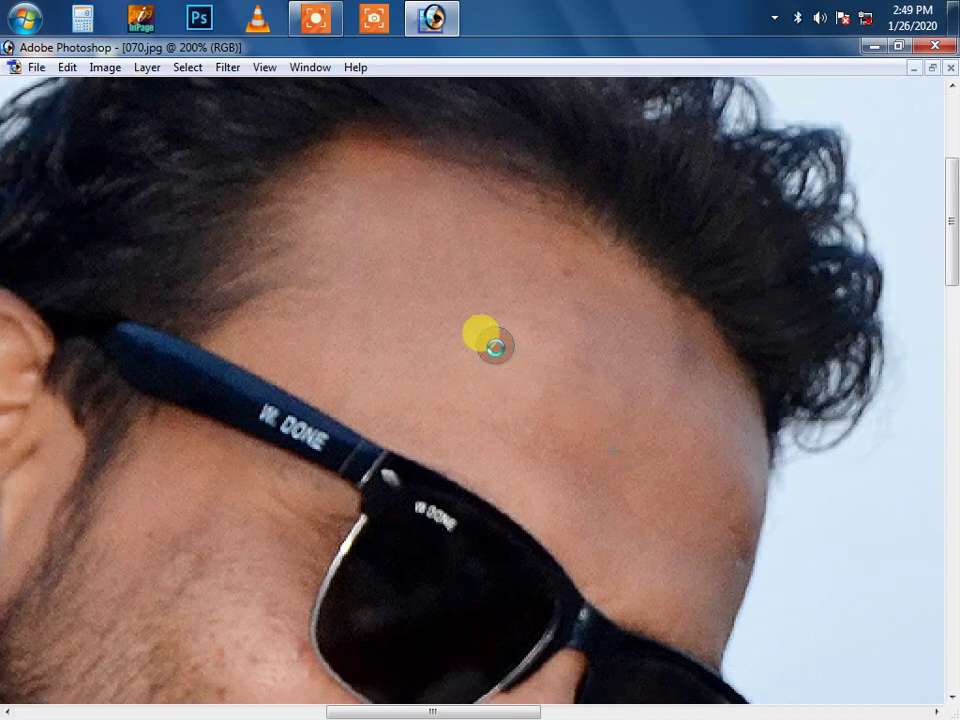
click(570, 304)
drag(575, 395, 580, 395)
right_click(580, 395)
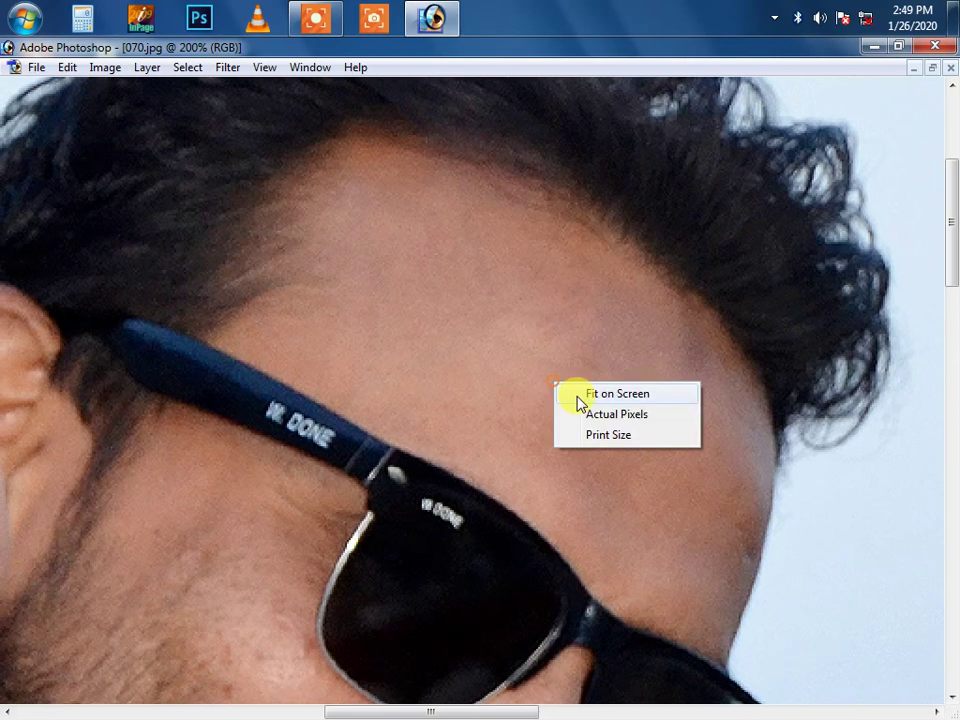
click(600, 393)
Step: Zoom close around the nose, pan across cheek and forehead, and switch to the 20% Clone Stamp
drag(402, 272, 524, 330)
key(Tab)
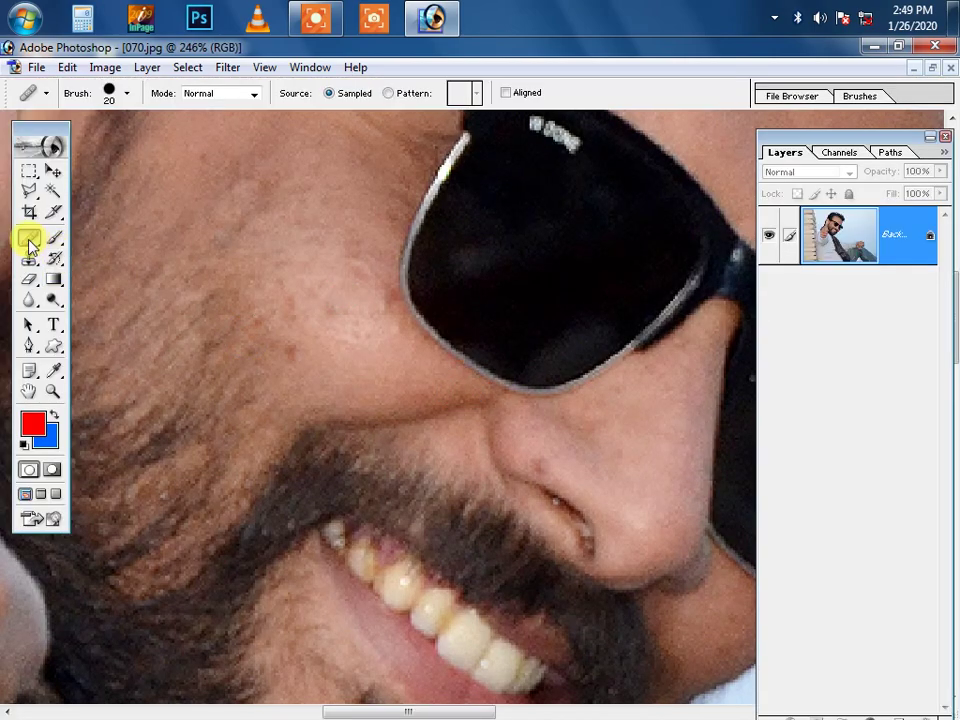
drag(35, 248, 118, 244)
drag(318, 338, 360, 400)
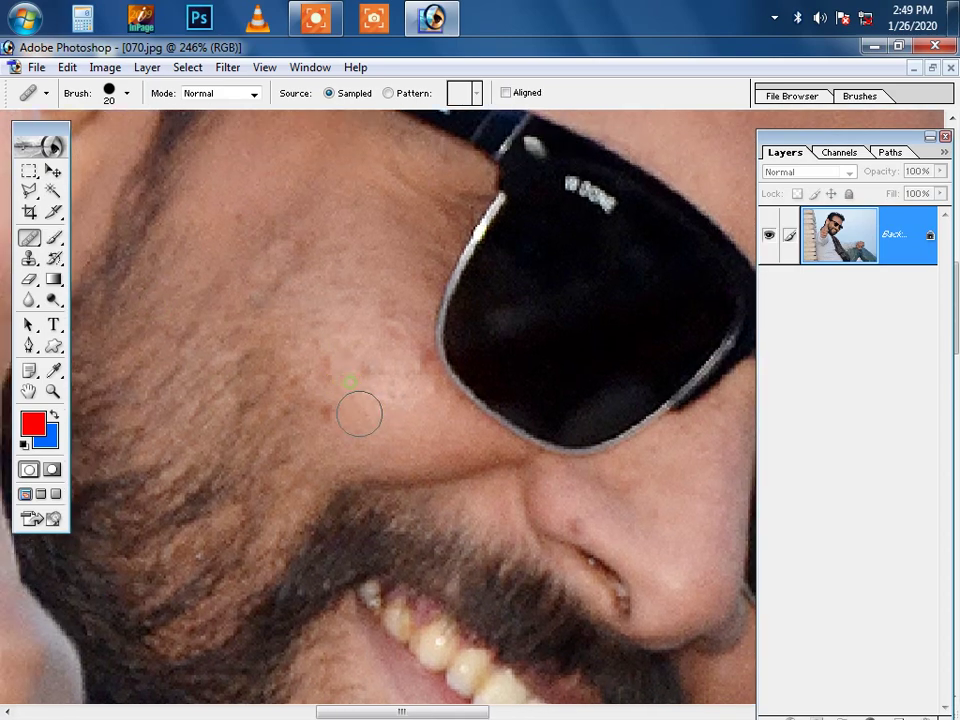
drag(320, 380, 336, 300)
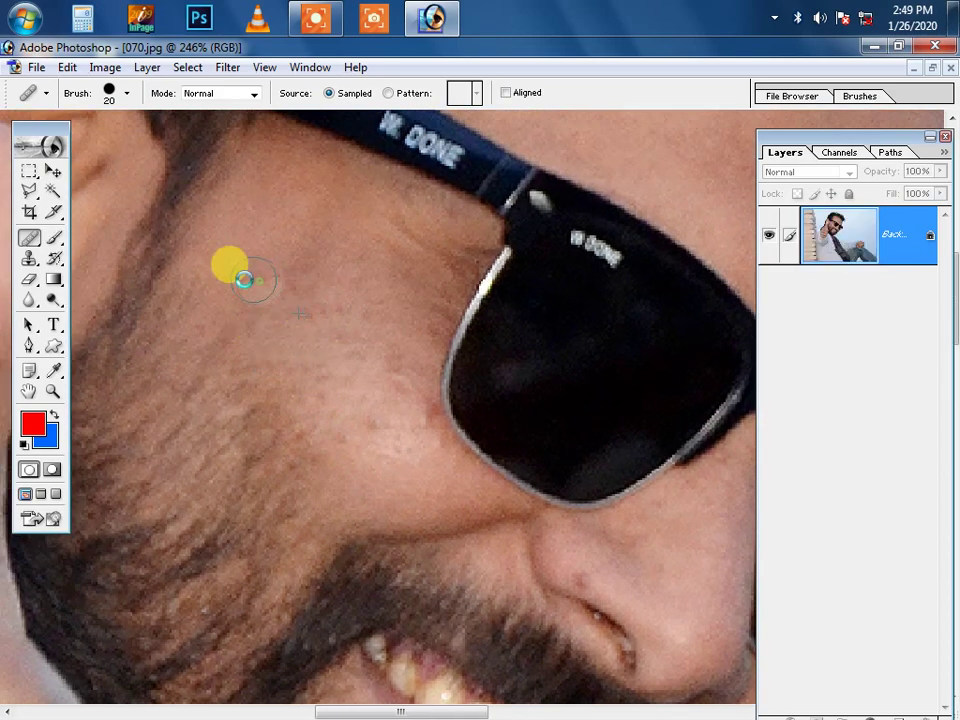
mouse_move(673, 432)
mouse_down()
mouse_move(388, 417)
mouse_move(474, 414)
mouse_up()
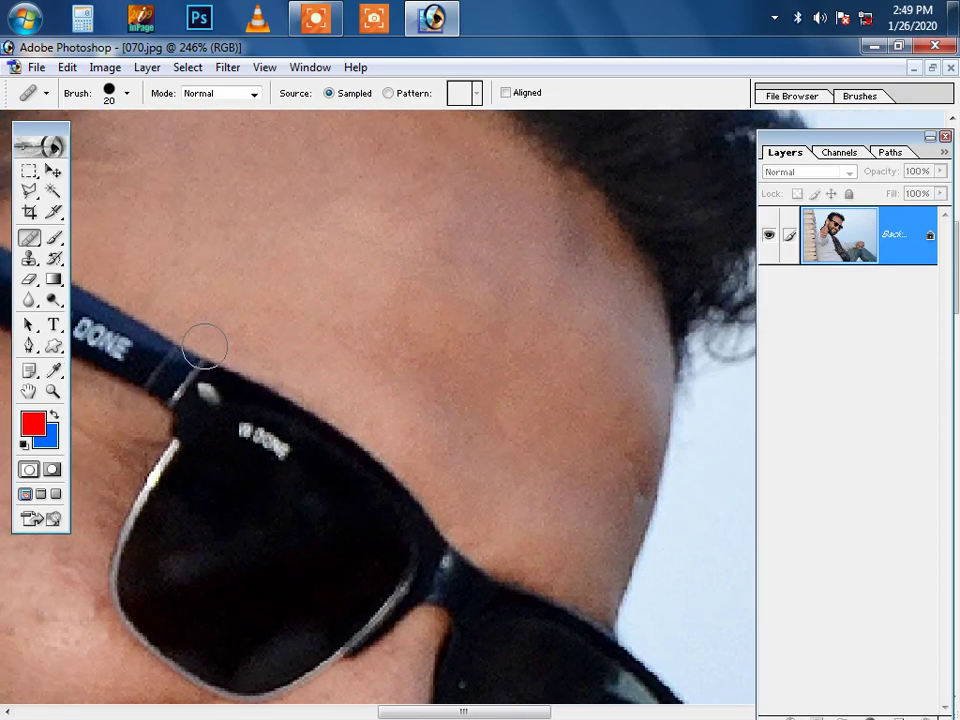
key(s)
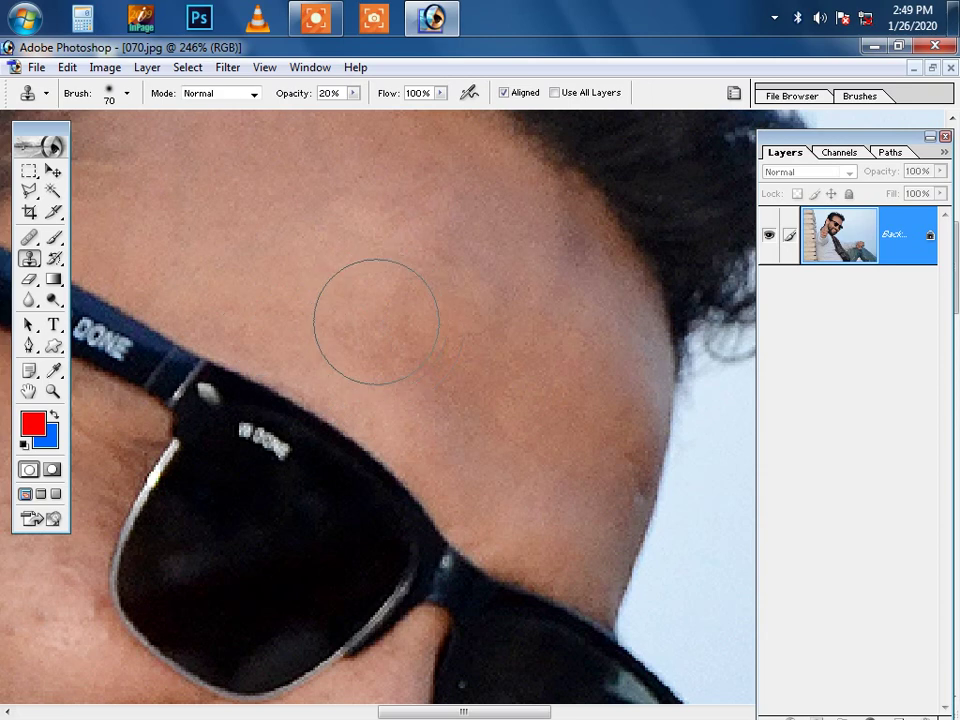
Step: Hide the panels and pan up to the upper forehead and hairline
key(Tab)
mouse_move(411, 285)
mouse_down()
mouse_move(470, 348)
mouse_move(455, 336)
mouse_up()
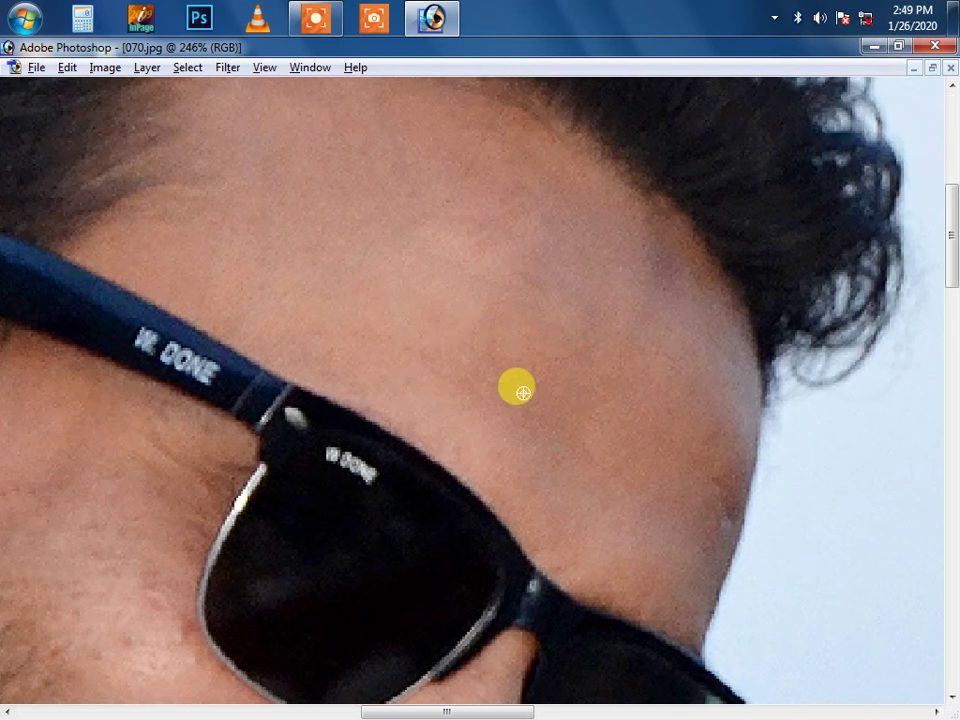
scroll(589, 451, up, 2)
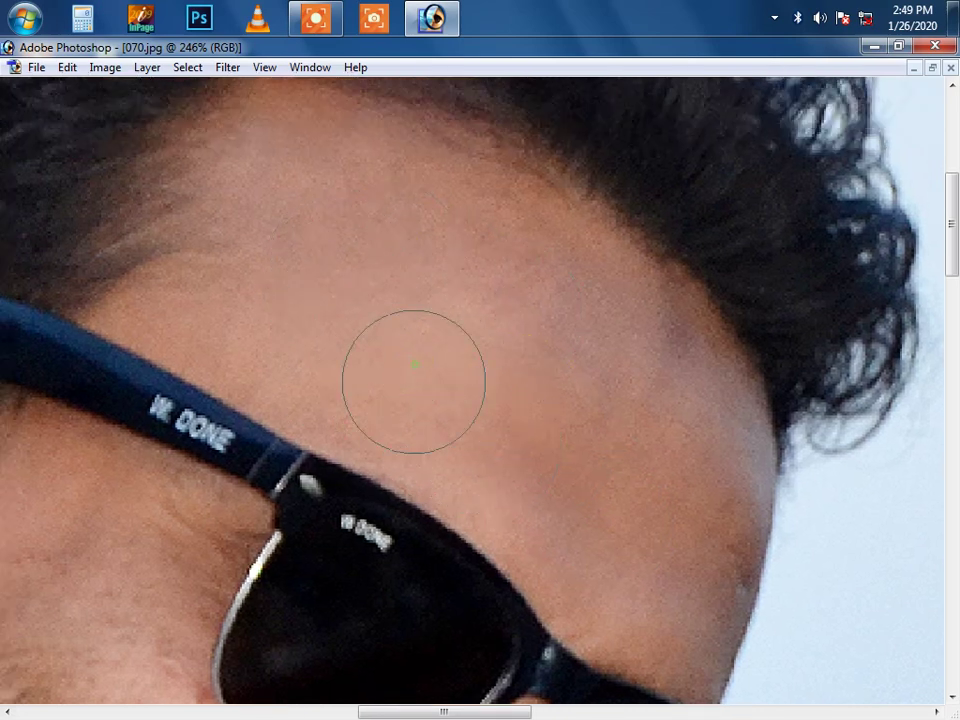
scroll(521, 392, down, 1)
scroll(656, 542, down, 1)
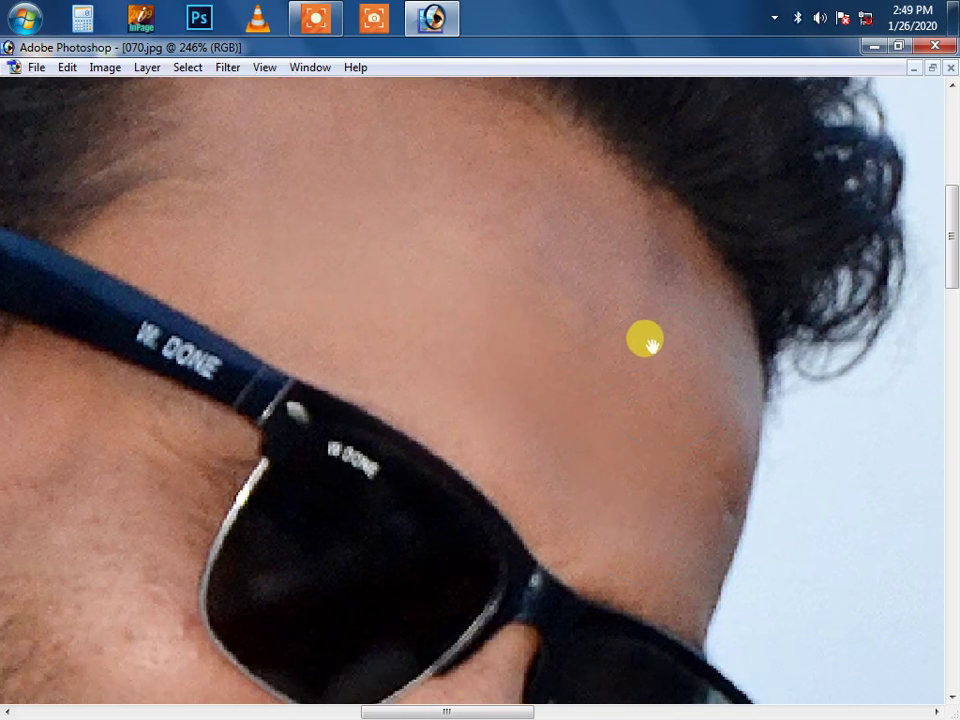
scroll(650, 345, up, 2)
scroll(606, 398, up, 1)
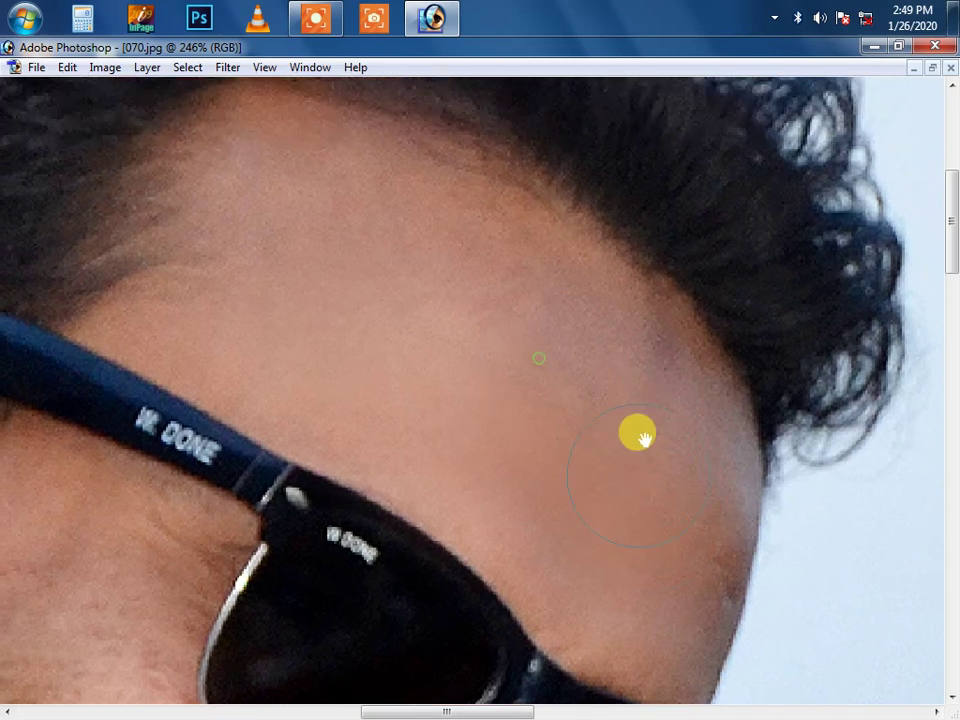
drag(642, 438, 656, 470)
scroll(566, 399, up, 1)
drag(508, 326, 632, 349)
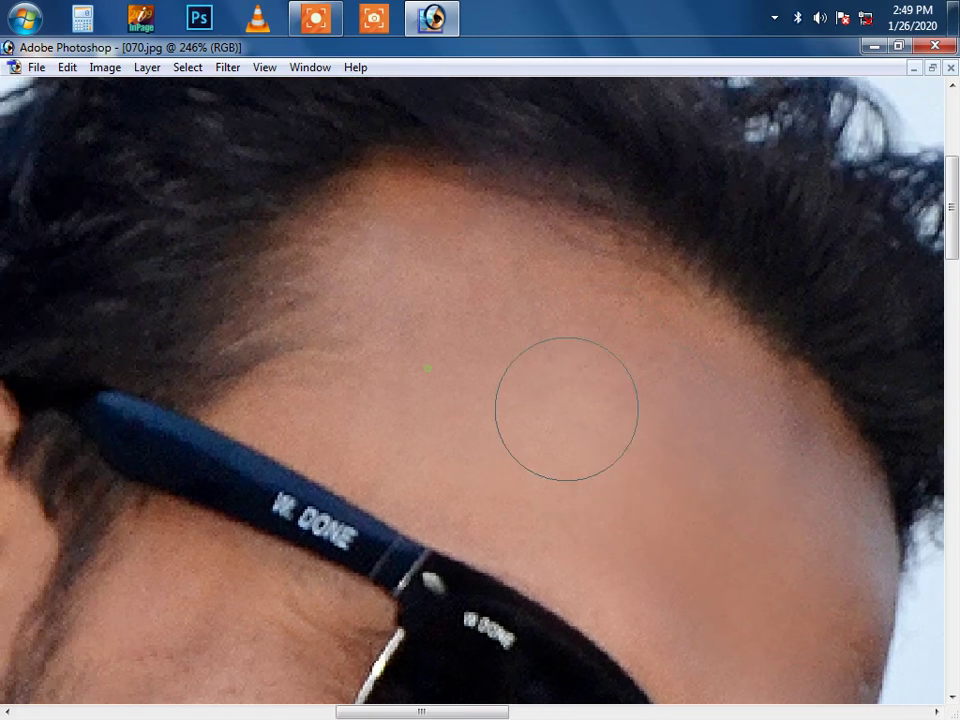
Step: Smooth the forehead and brow skin with soft clone strokes, then return to Actual Pixels
drag(664, 409, 656, 420)
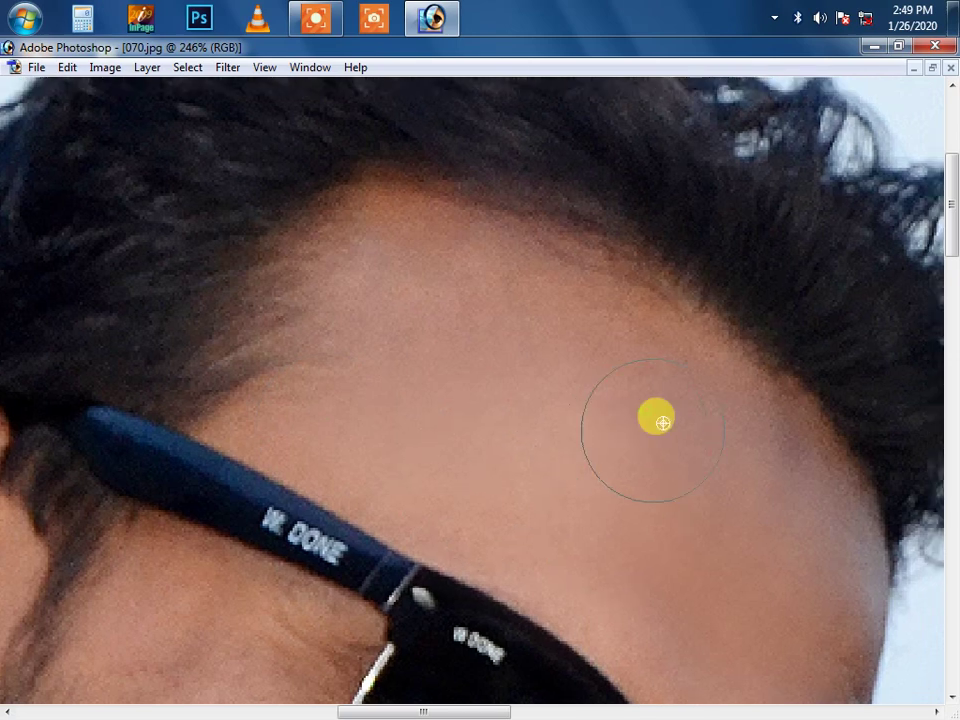
drag(666, 555, 631, 495)
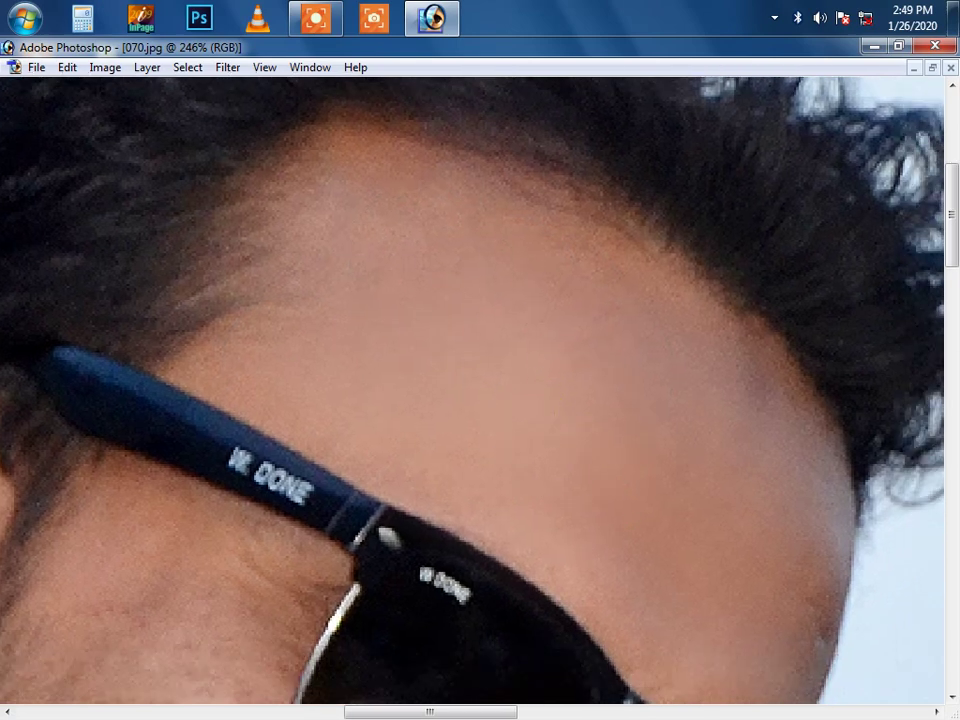
drag(711, 467, 709, 439)
drag(729, 585, 703, 533)
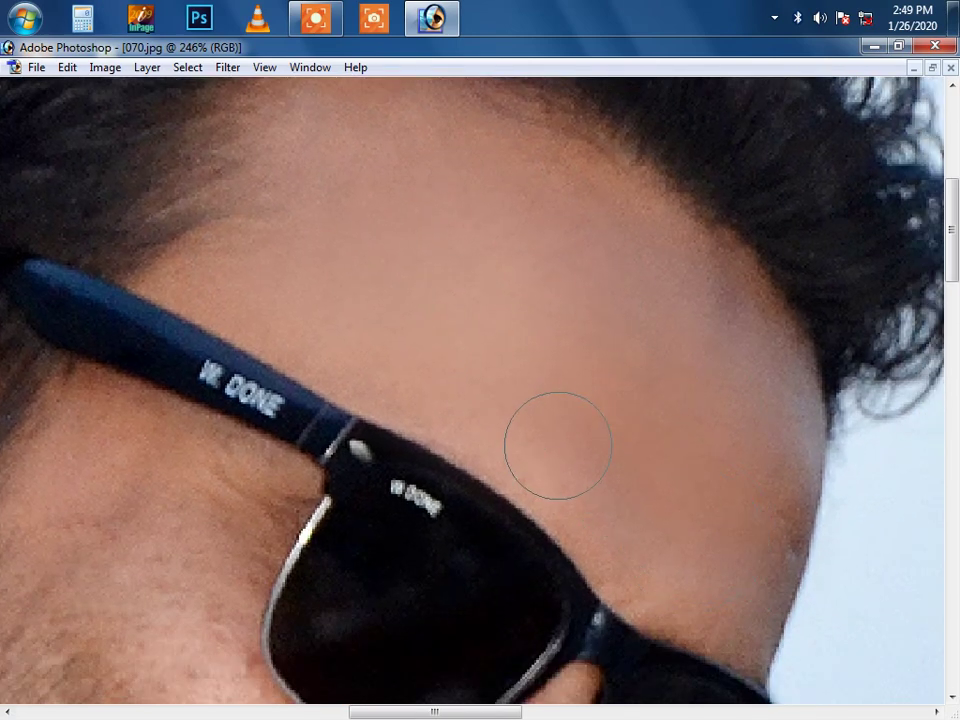
drag(720, 590, 716, 558)
scroll(735, 514, up, 1)
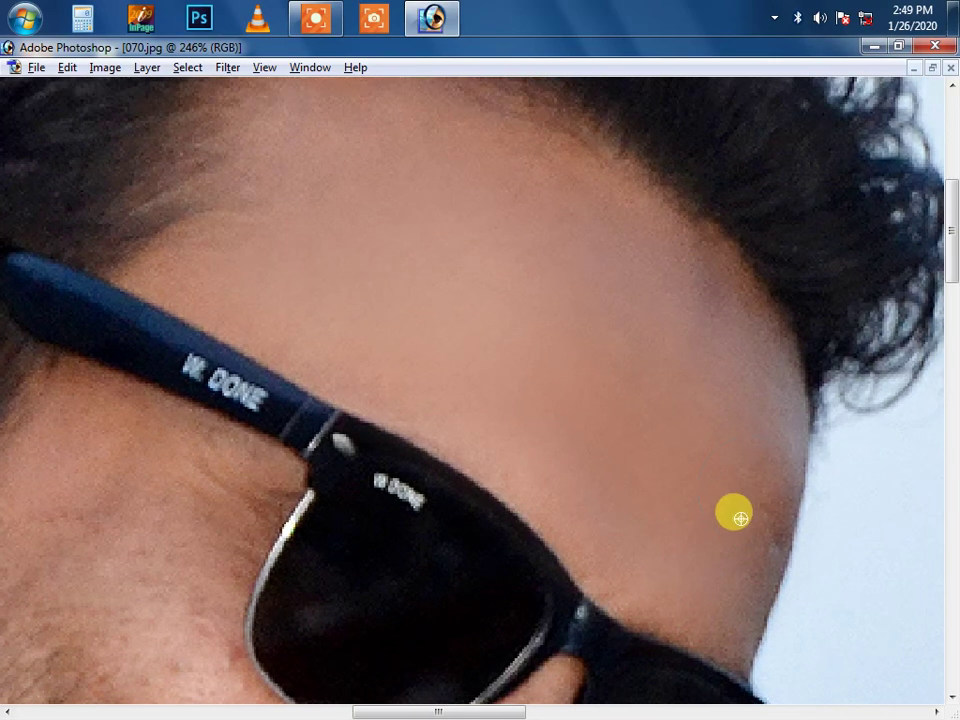
scroll(720, 437, up, 1)
right_click(601, 294)
Step: Fit the photo, then heal spots on the upper and lower cheek below the sunglasses
click(630, 325)
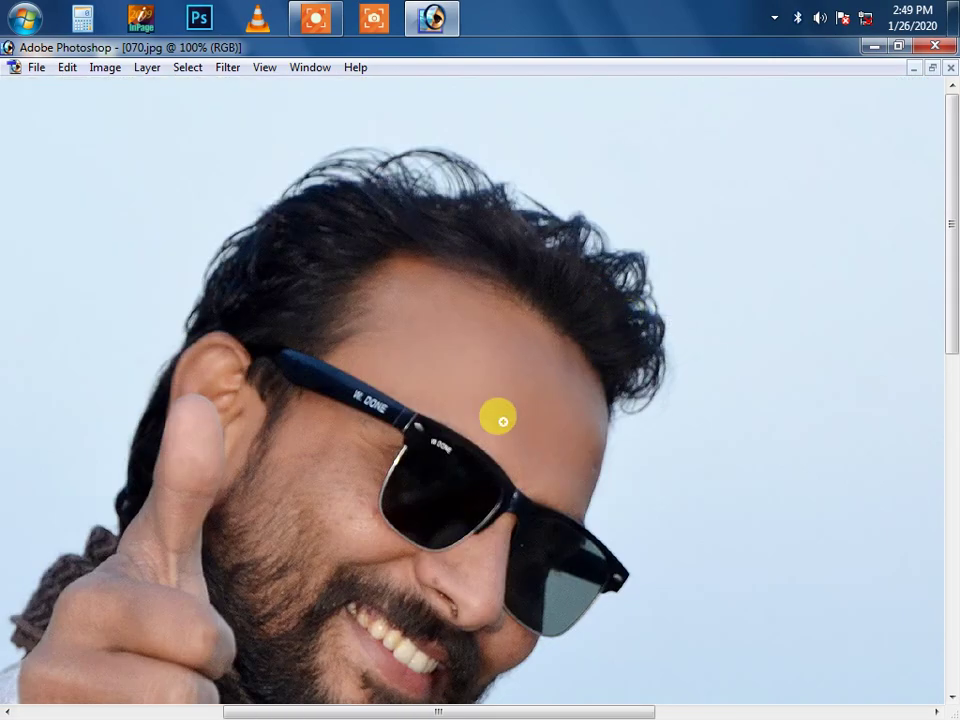
right_click(489, 394)
click(512, 403)
scroll(294, 224, up, 3)
scroll(294, 224, up, 3)
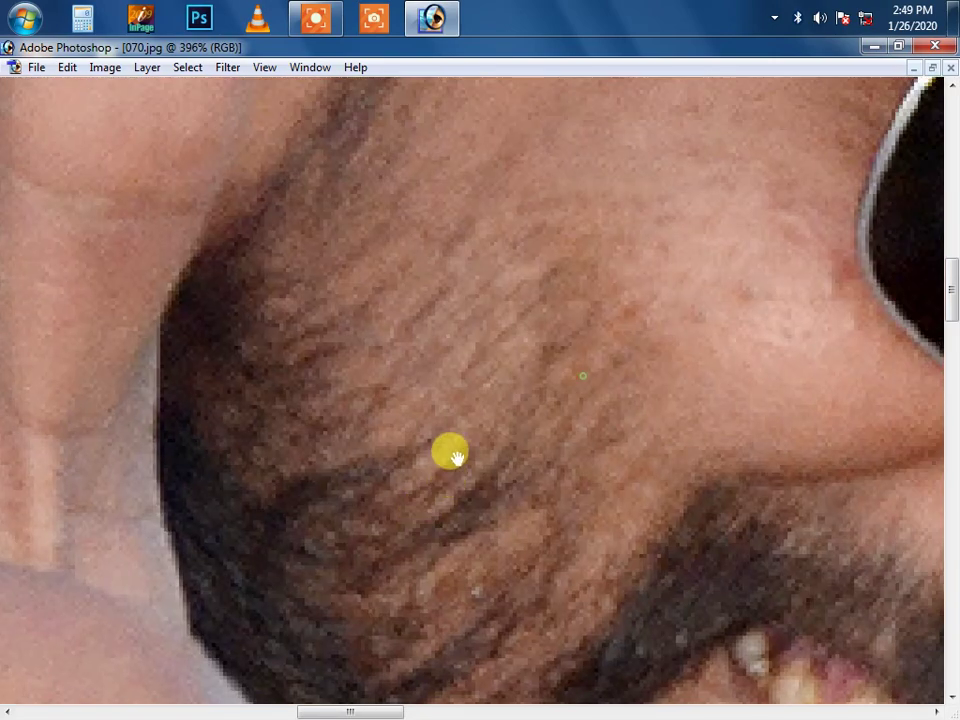
scroll(448, 450, up, 3)
drag(480, 360, 474, 422)
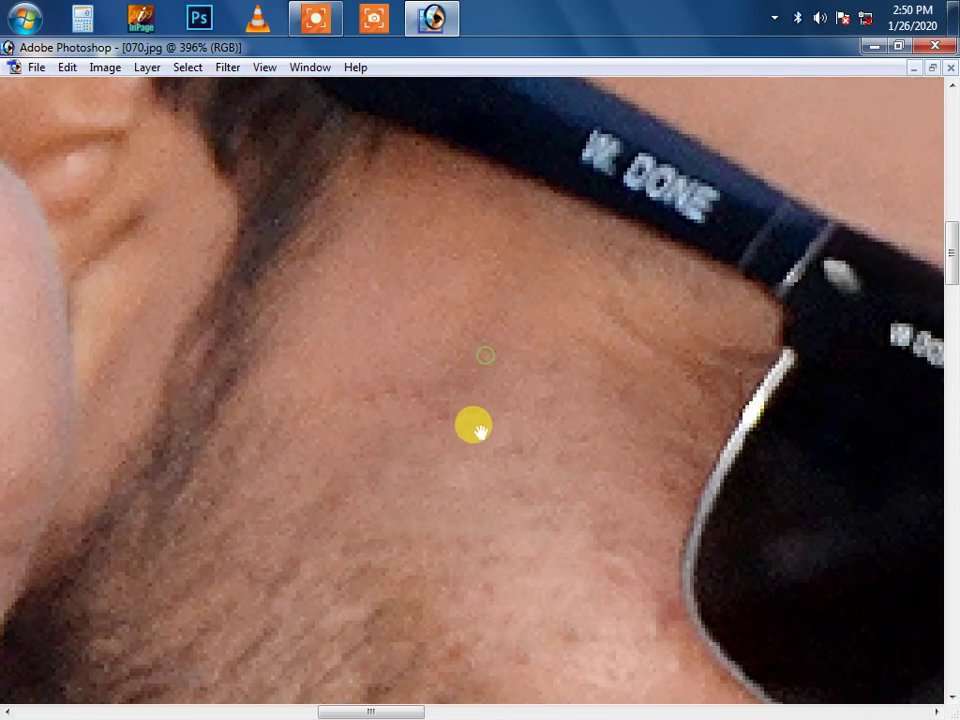
drag(437, 285, 438, 347)
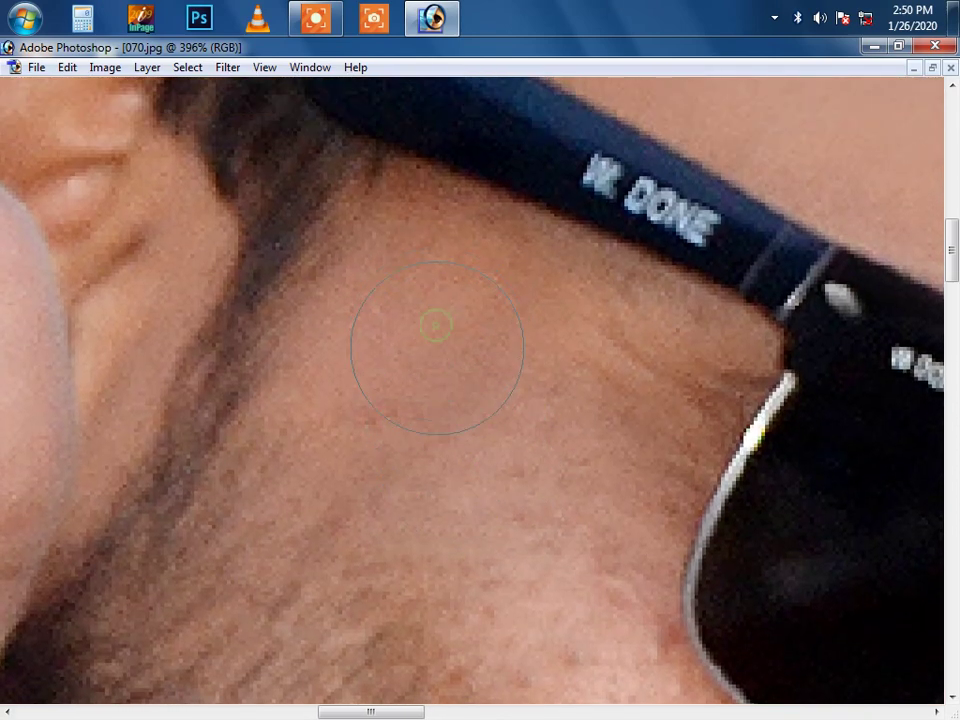
click(413, 398)
click(418, 499)
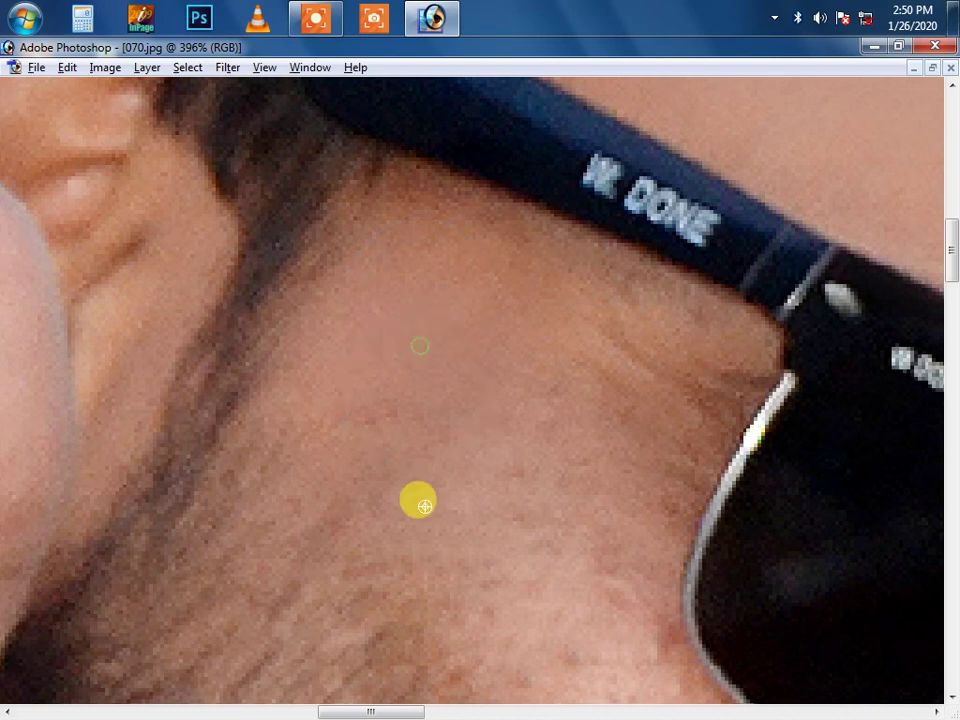
drag(432, 504, 407, 439)
click(327, 333)
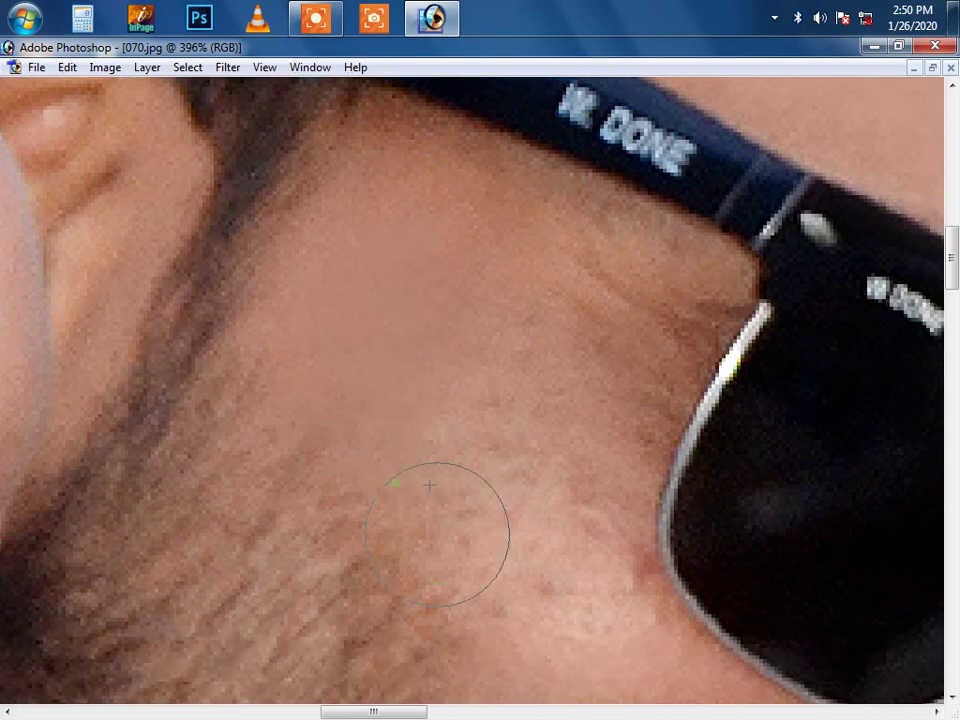
Step: Zoom in on the cheek beside the lens and heal a blemish there
drag(428, 524, 410, 503)
drag(385, 439, 363, 376)
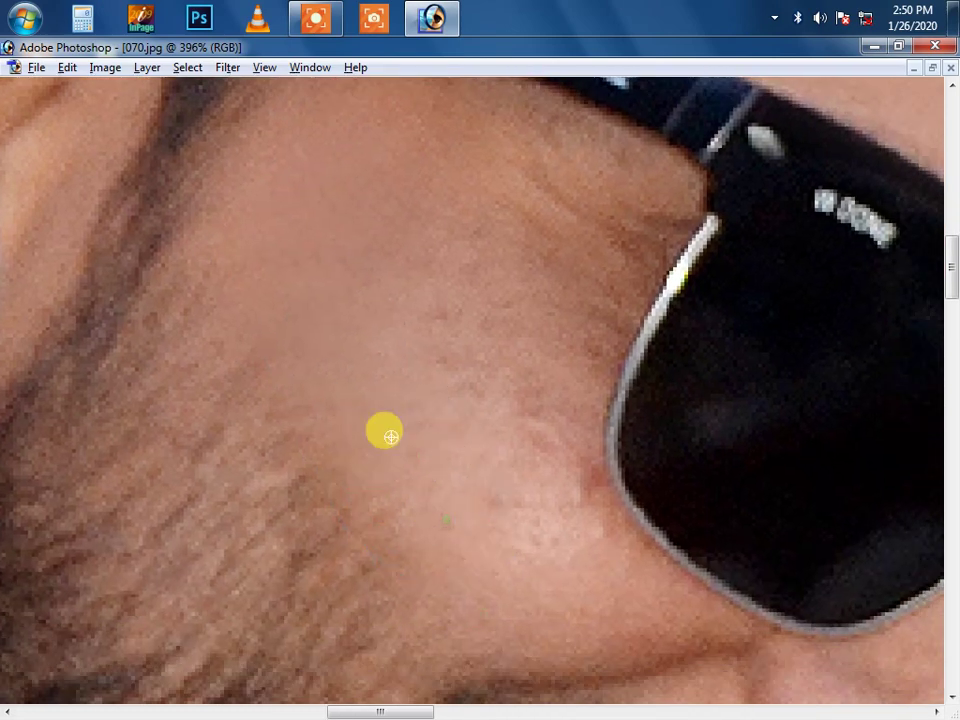
scroll(482, 482, up, 2)
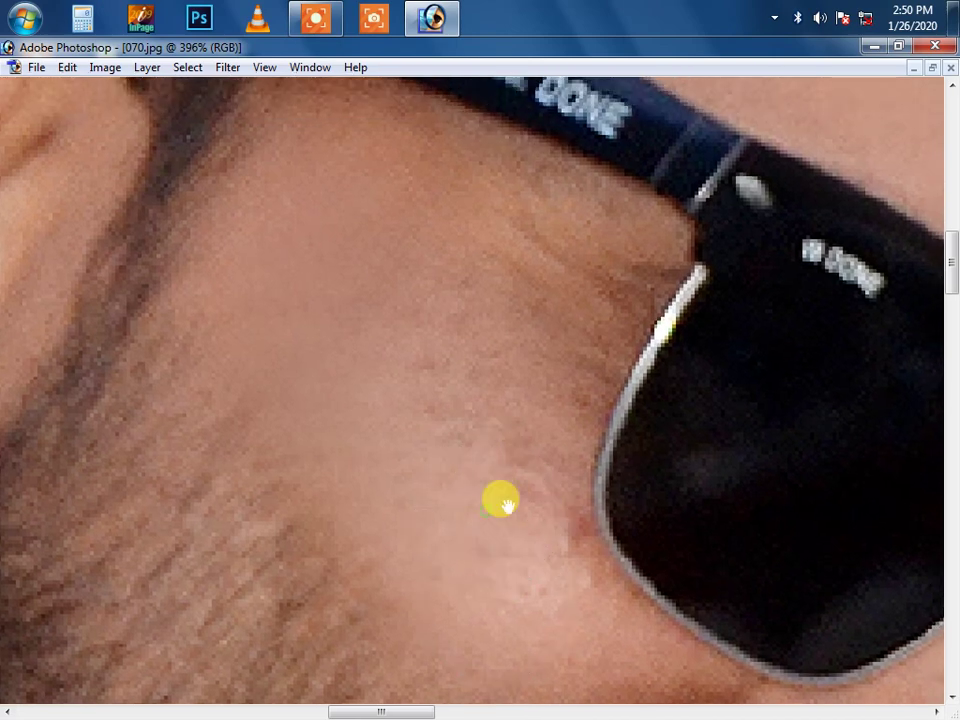
scroll(496, 500, up, 1)
scroll(476, 524, up, 1)
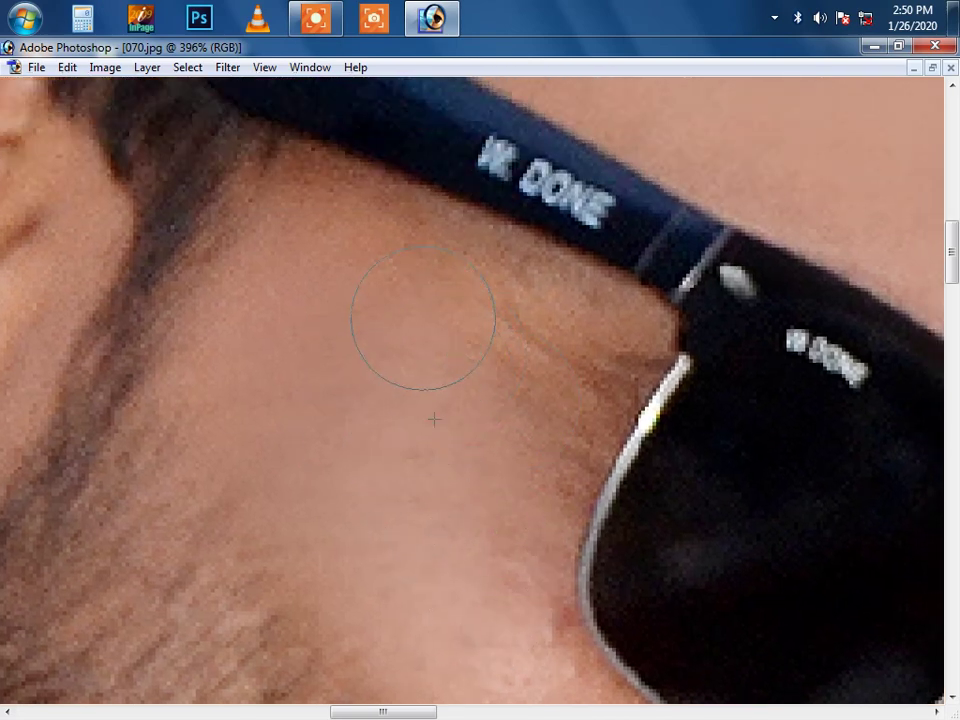
scroll(336, 392, up, 1)
scroll(292, 511, down, 1)
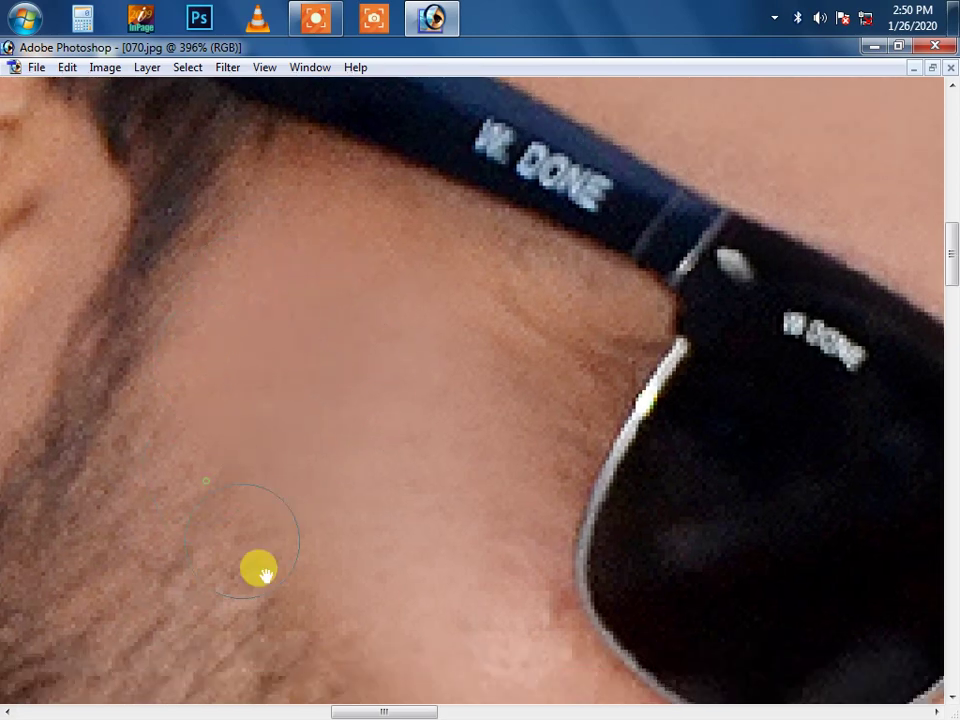
scroll(259, 565, down, 2)
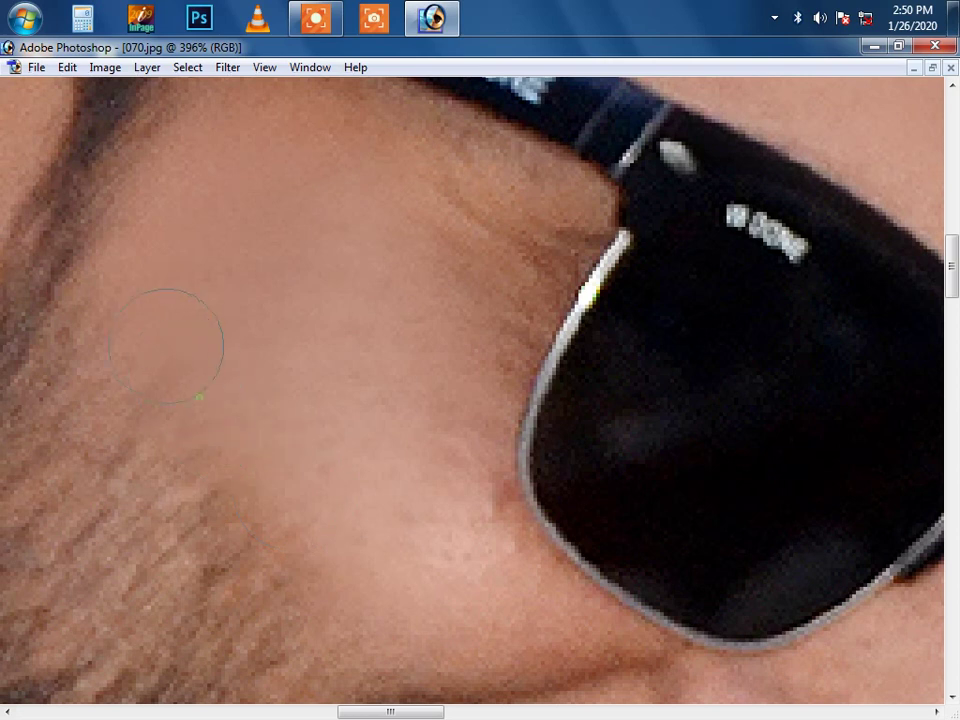
click(350, 528)
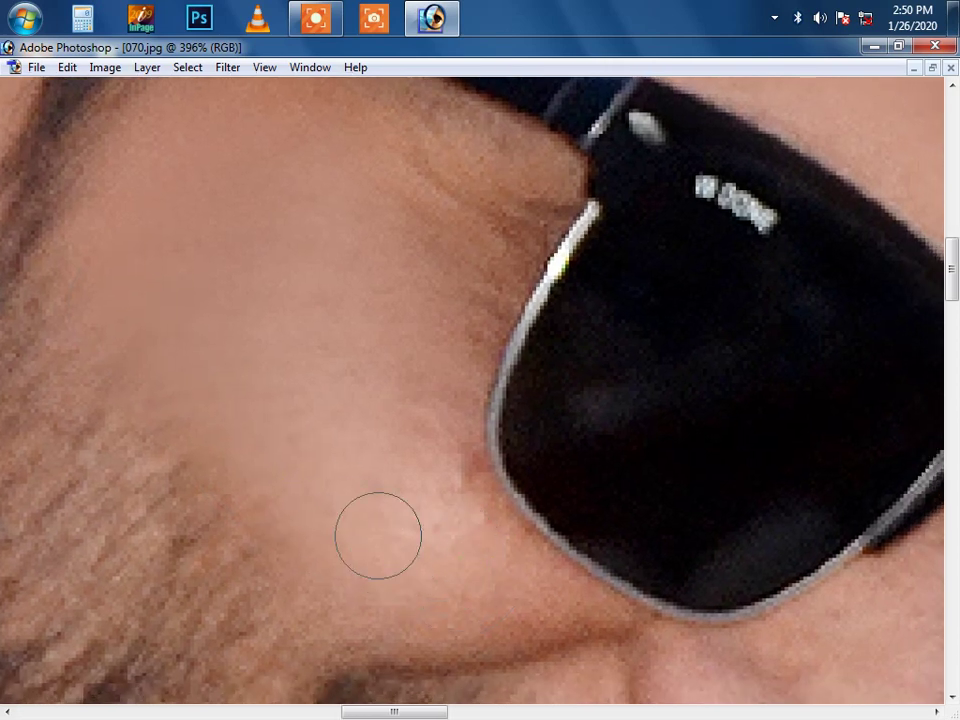
Step: Heal the remaining spots on the cheek near the lens and the lower cheek
click(390, 593)
click(304, 493)
click(470, 531)
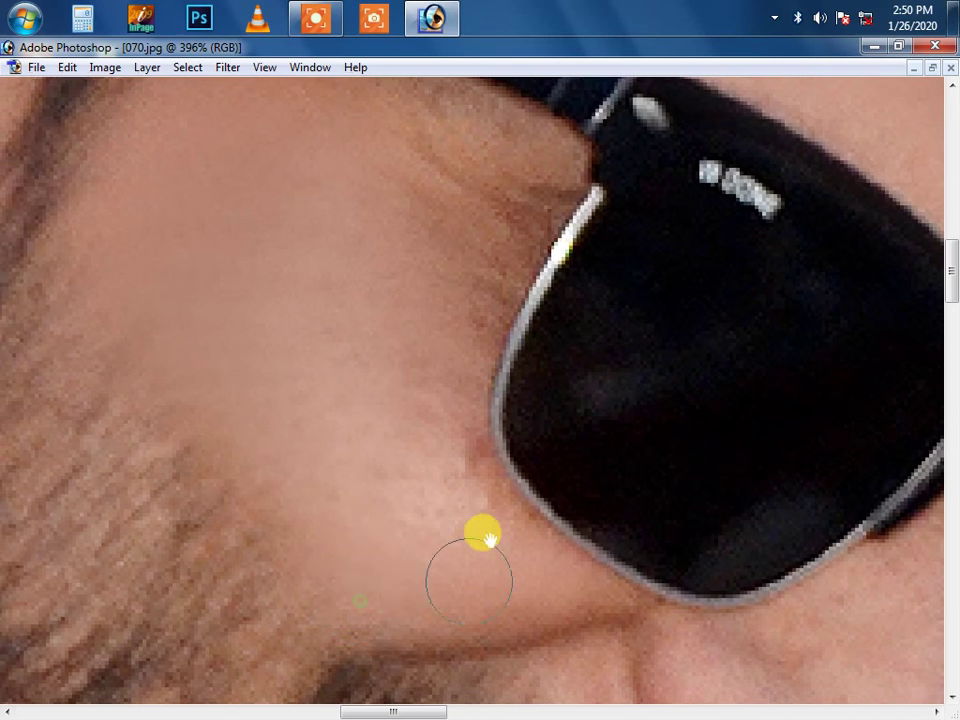
click(399, 499)
scroll(400, 450, up, 3)
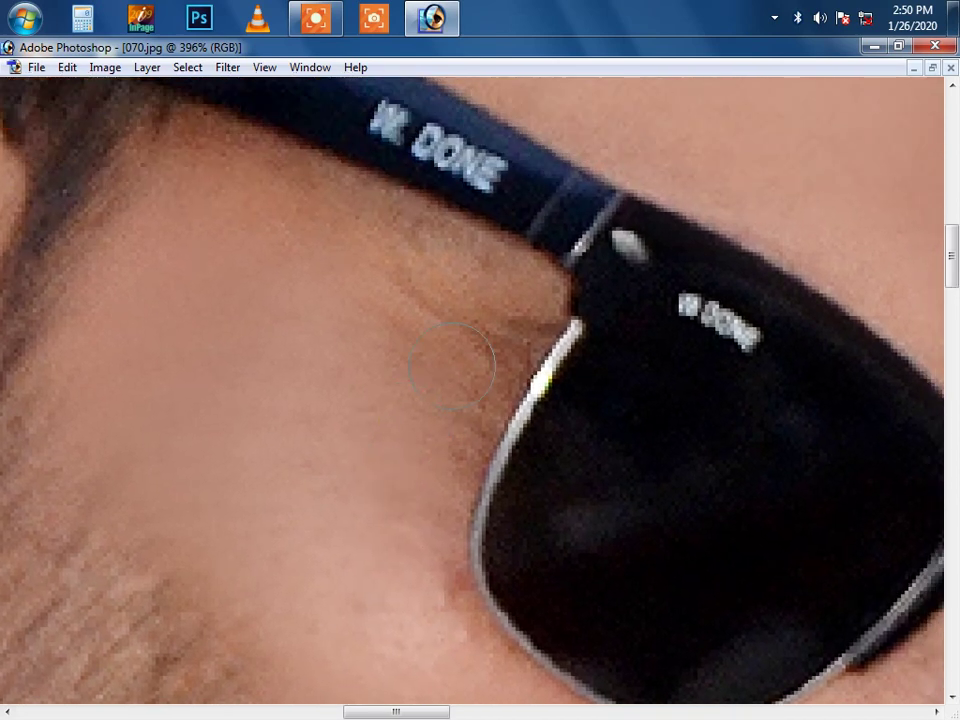
scroll(386, 321, up, 2)
click(369, 454)
click(311, 336)
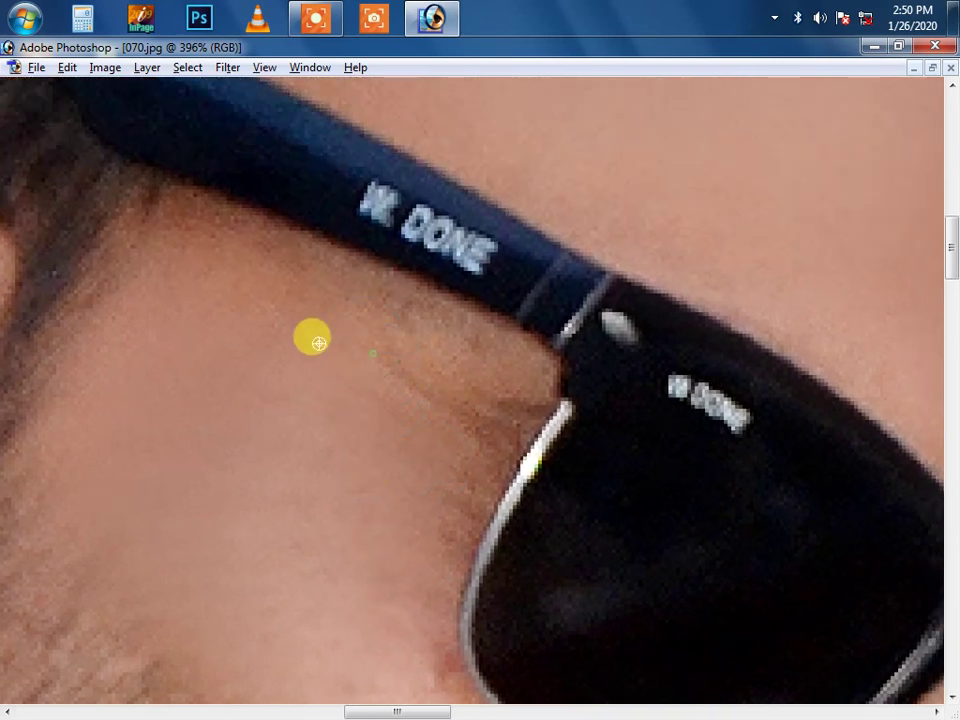
click(207, 300)
Step: Heal blemishes on the nose tip, sides of the nose and below the glasses
key(ctrl+0)
mouse_move(386, 324)
mouse_down()
mouse_move(589, 403)
mouse_move(393, 312)
mouse_move(523, 540)
mouse_move(543, 516)
mouse_up()
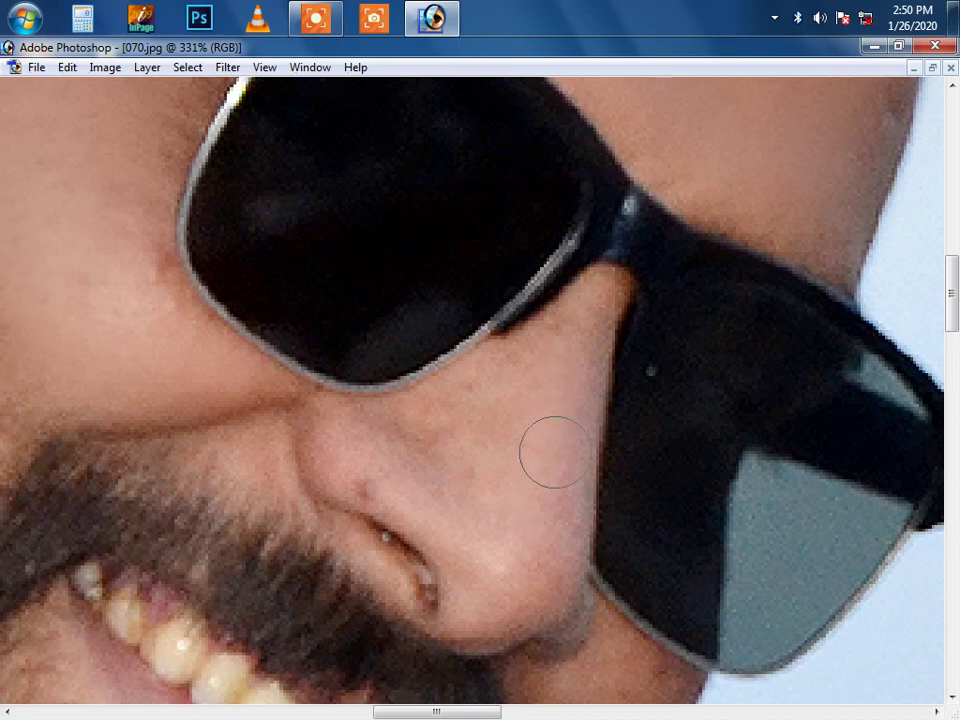
drag(540, 523, 566, 350)
click(501, 448)
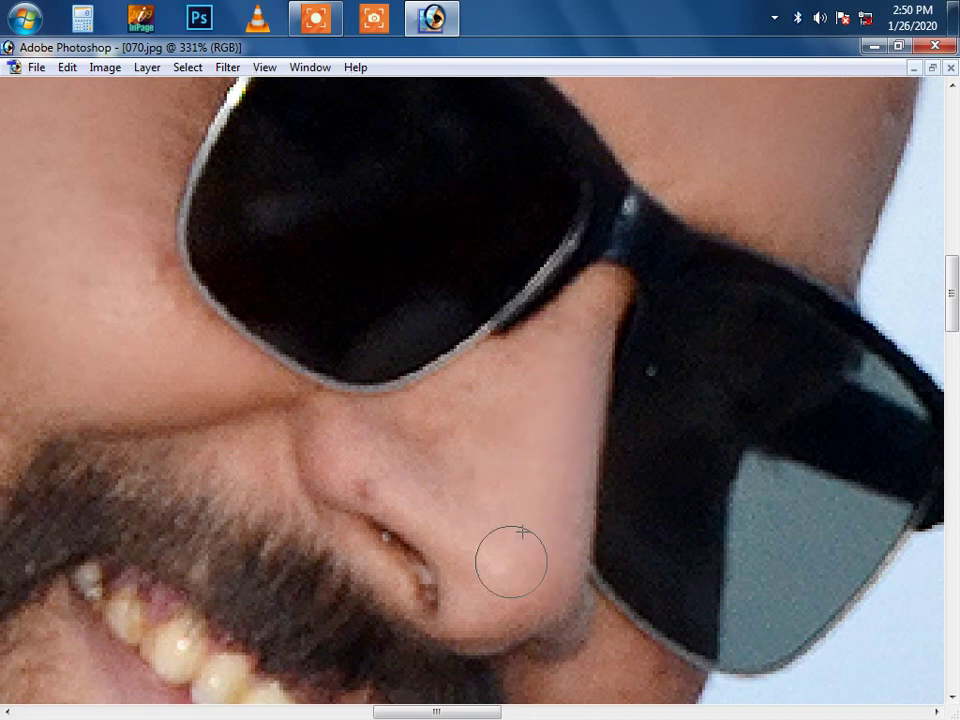
drag(545, 446, 533, 401)
click(477, 523)
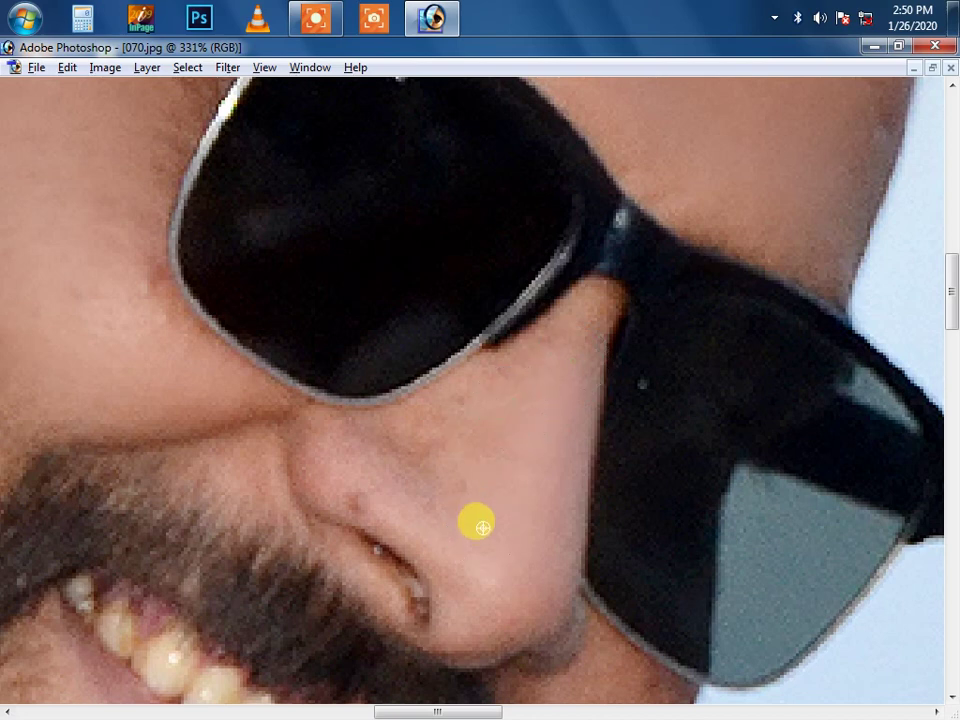
click(469, 422)
click(512, 411)
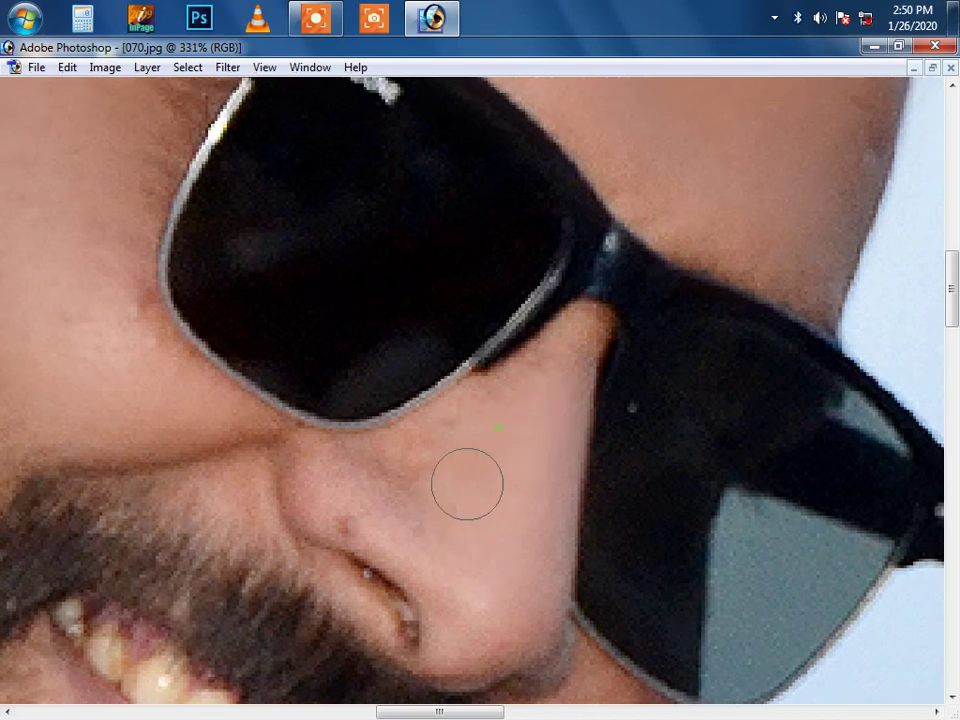
click(474, 407)
click(534, 418)
click(476, 510)
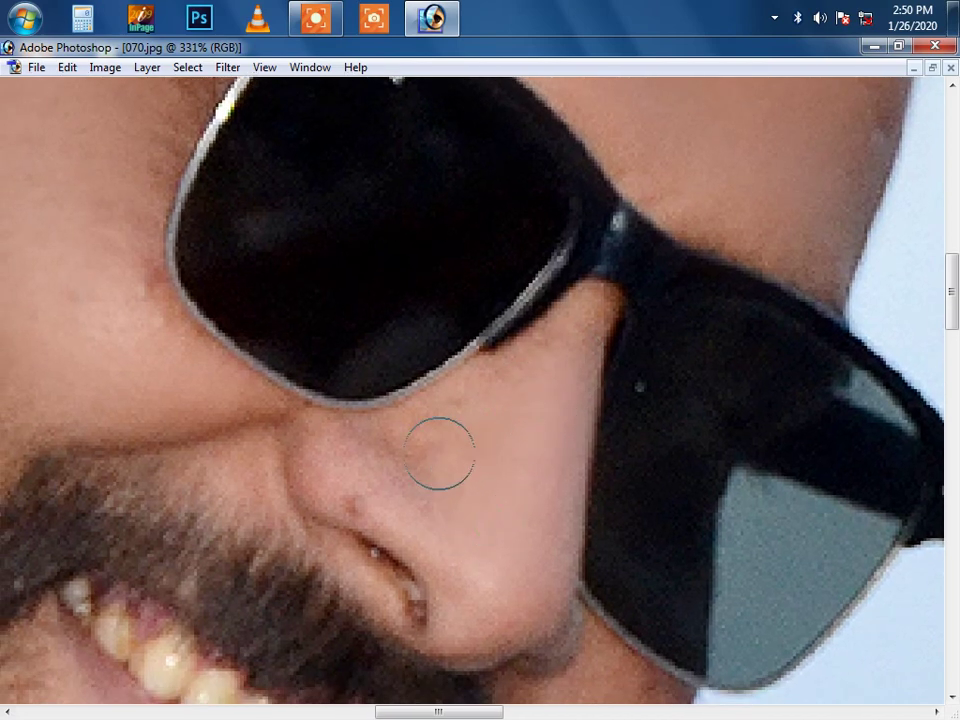
click(411, 437)
Step: Zoom in on the beard and chin, then fit the whole photo in the window
mouse_move(510, 574)
mouse_down()
mouse_move(561, 436)
mouse_move(546, 439)
mouse_move(560, 466)
mouse_move(540, 476)
mouse_up()
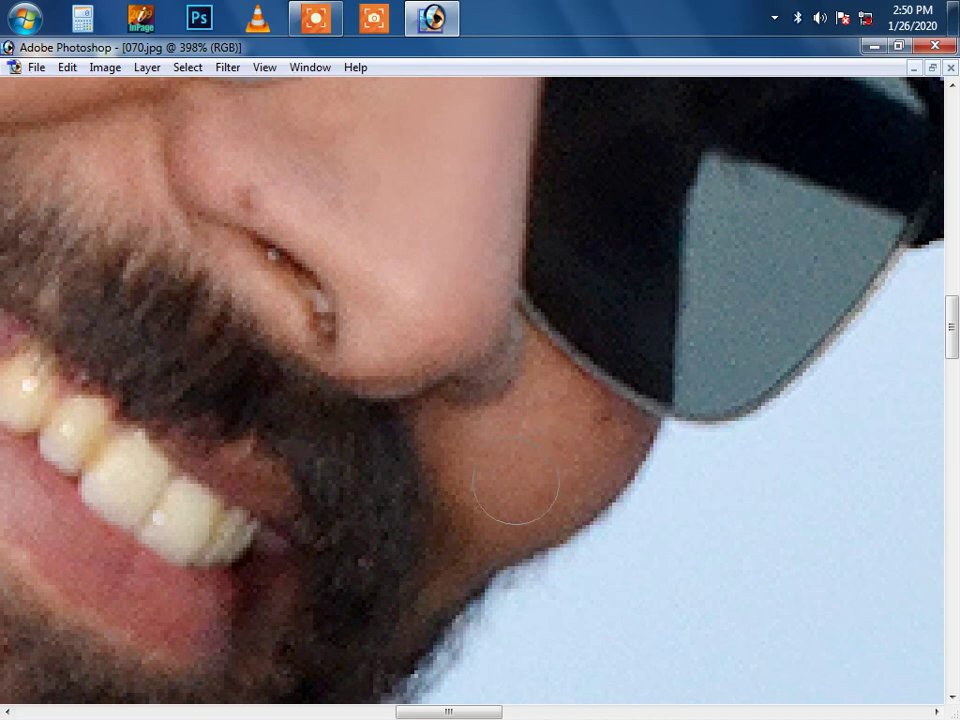
drag(525, 568, 500, 596)
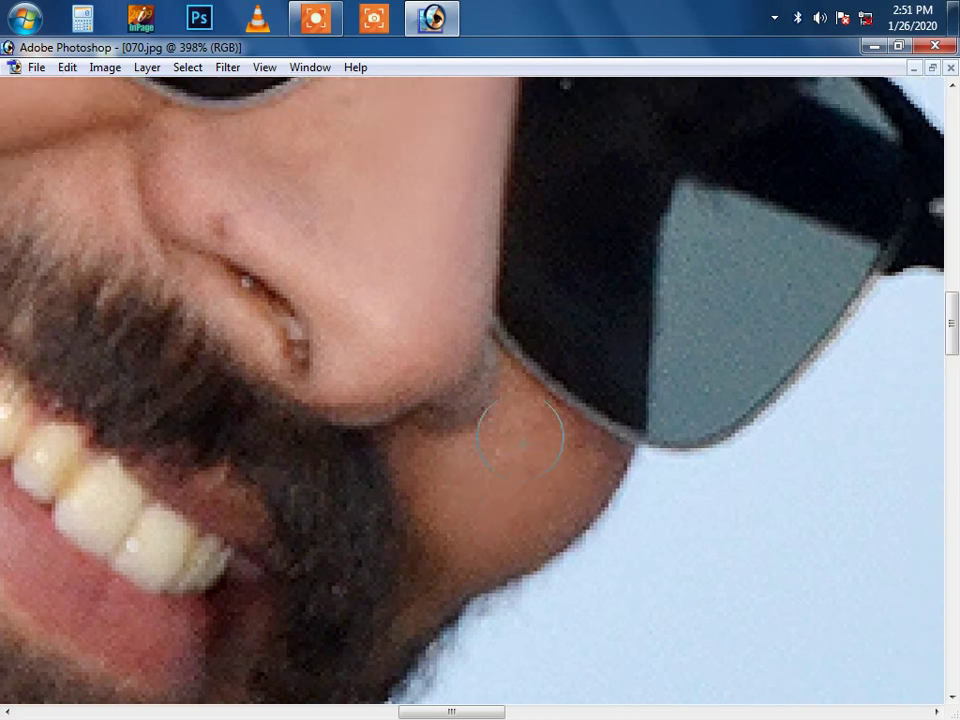
key(ctrl+0)
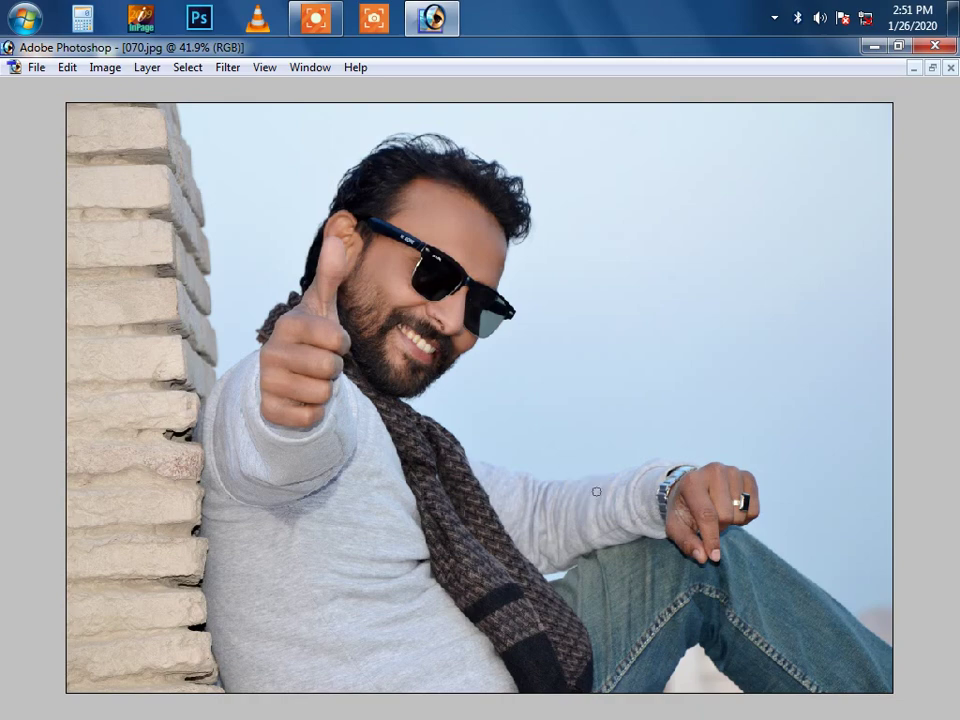
Step: Duplicate the Background onto Layer 1 with Ctrl+J and browse the Filter menu
key(Tab)
key(Tab)
key(Tab)
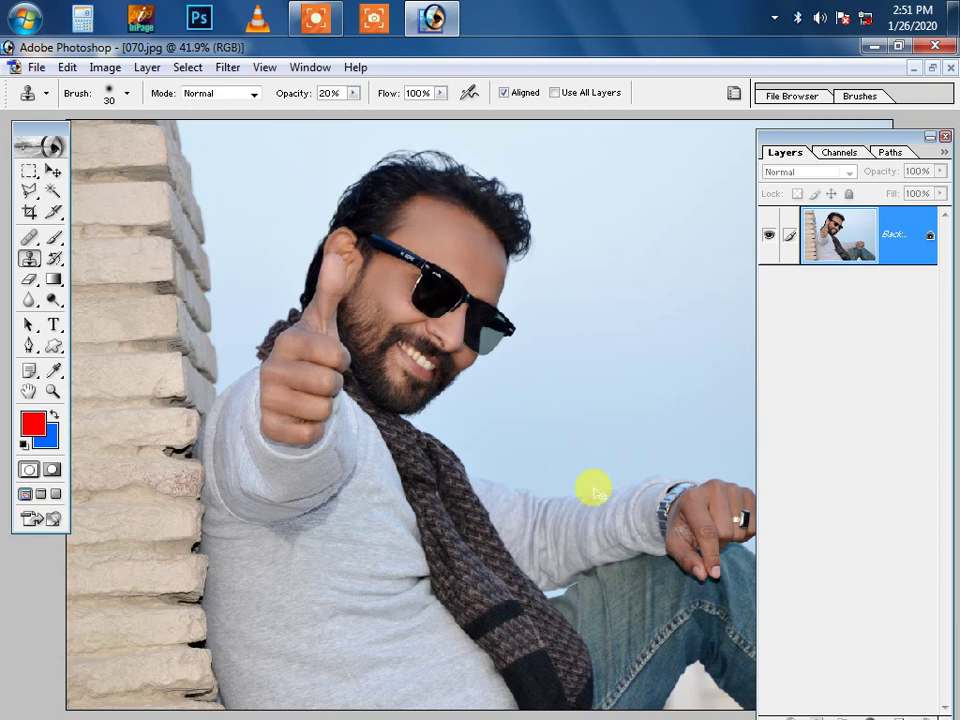
key(ctrl+j)
key(alt+t)
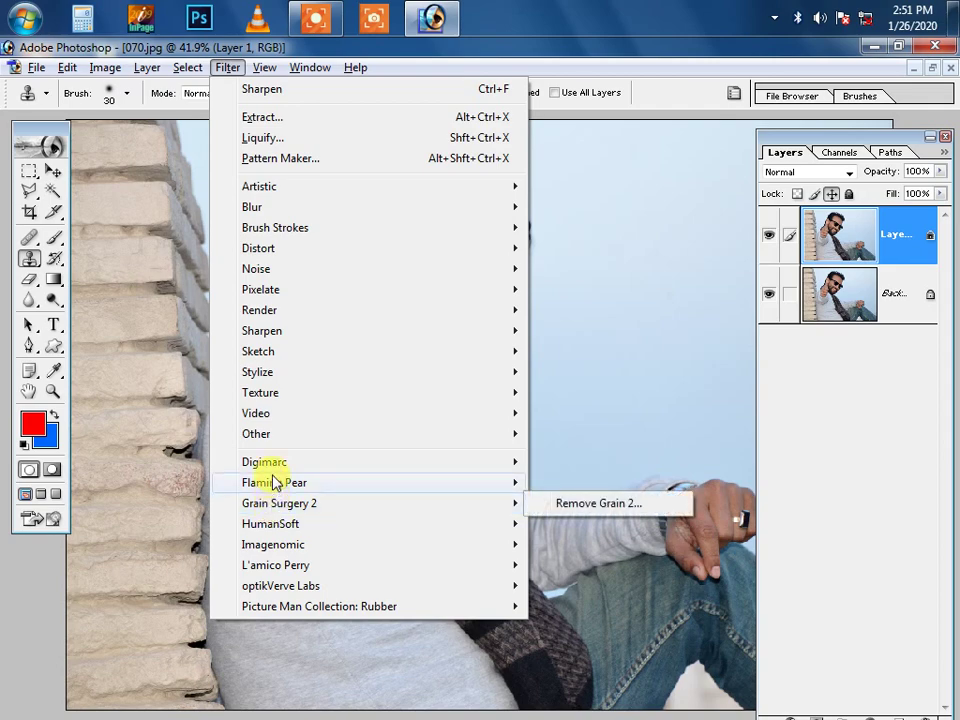
Step: Close the Filter menu without applying anything and merge Layer 1 down into the photo
click(611, 240)
key(ctrl+e)
key(Tab)
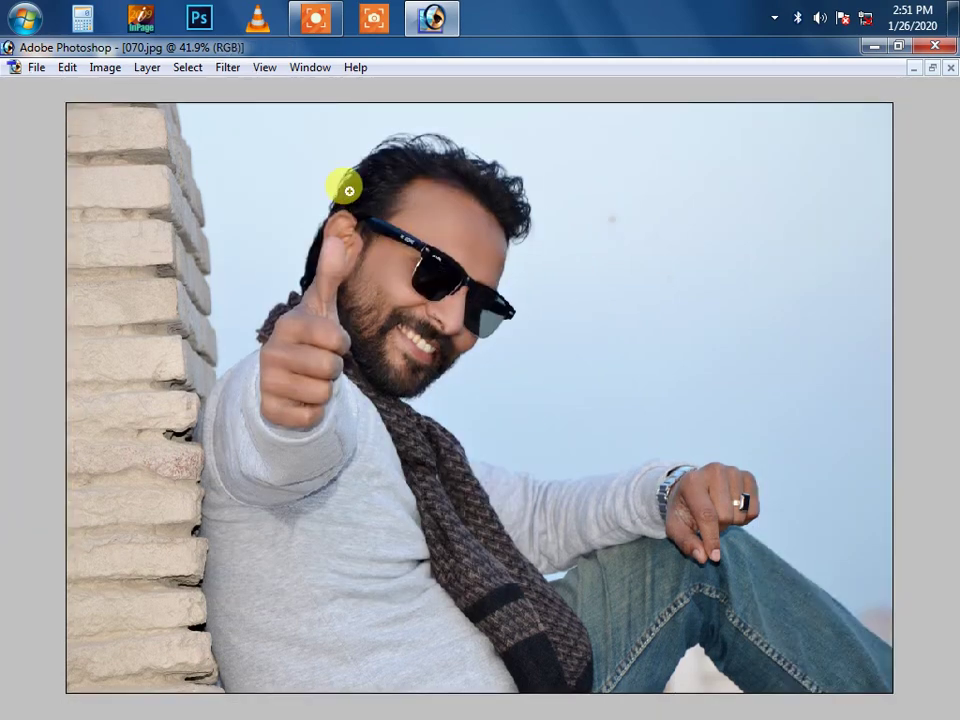
key(ctrl+alt+0)
right_click(562, 400)
click(597, 415)
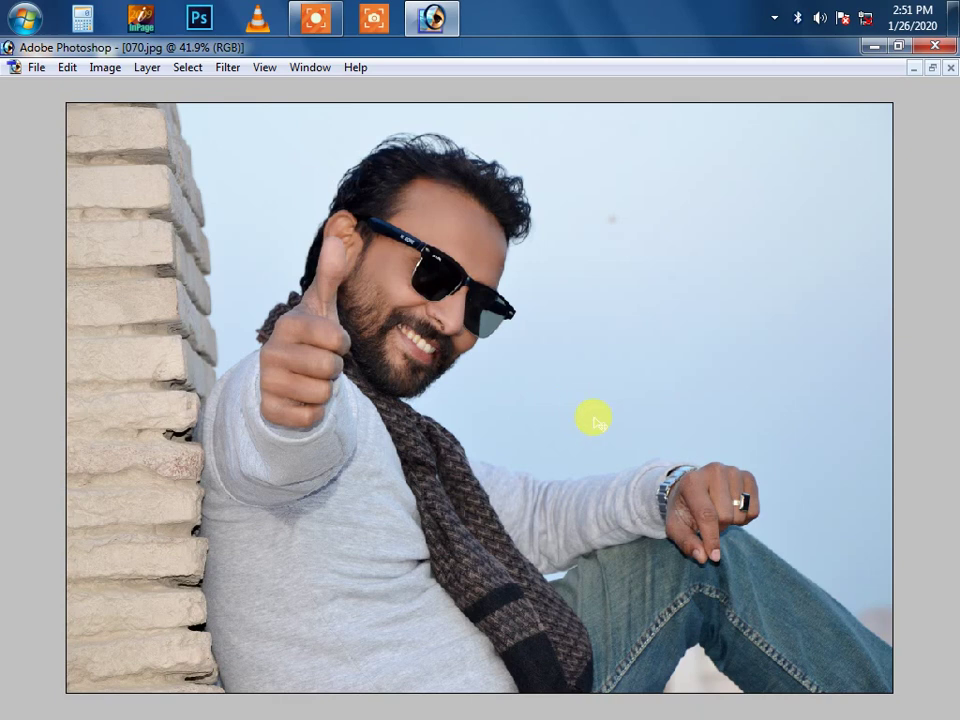
Step: Fit the photo on screen and create a new empty Layer 1
drag(480, 199, 785, 295)
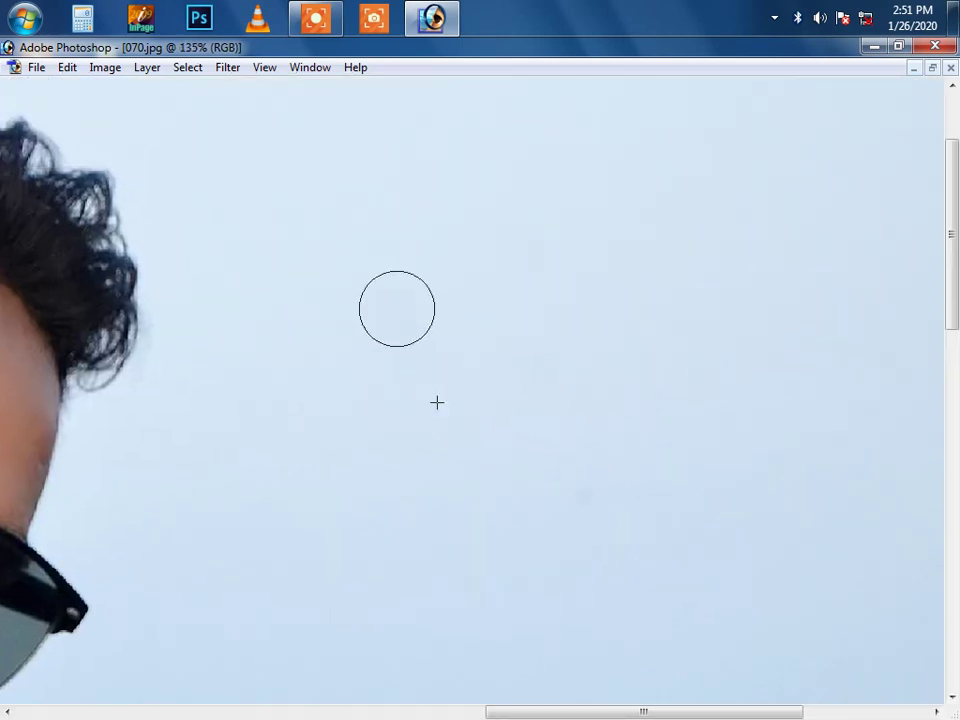
right_click(446, 375)
click(472, 390)
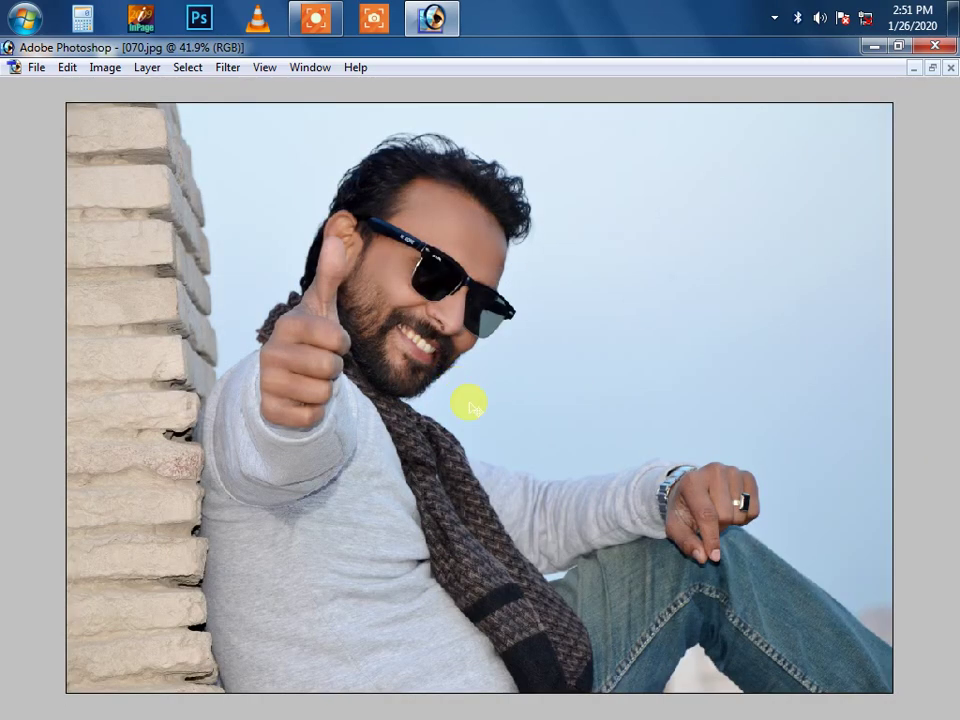
key(ctrl+shift+n)
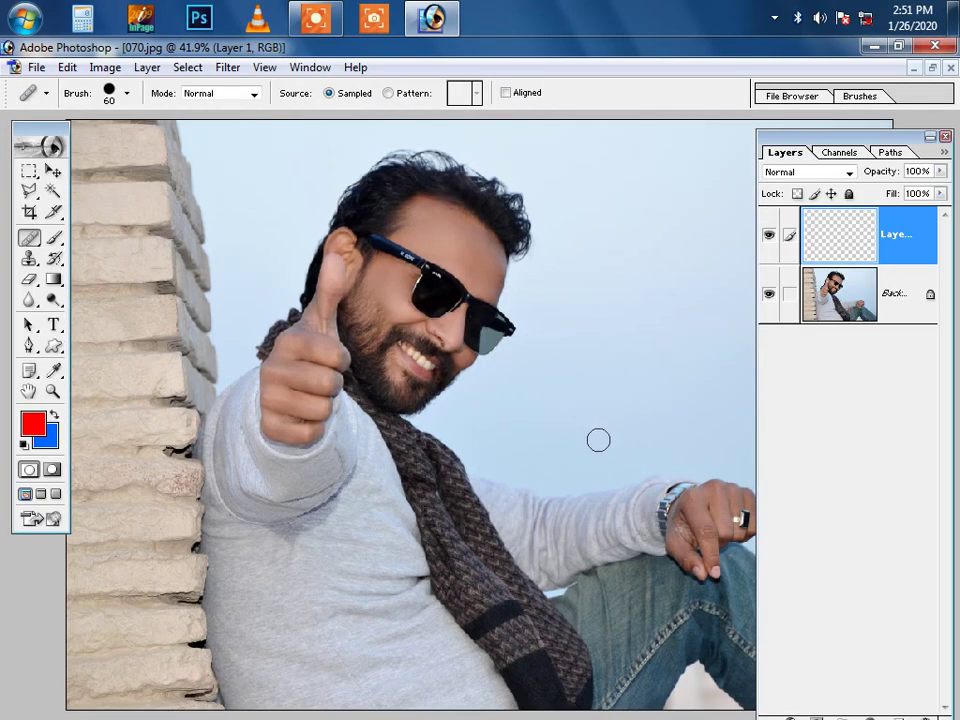
Step: Set up a 900 px brush with golden B29303 as the foreground colour
key(b)
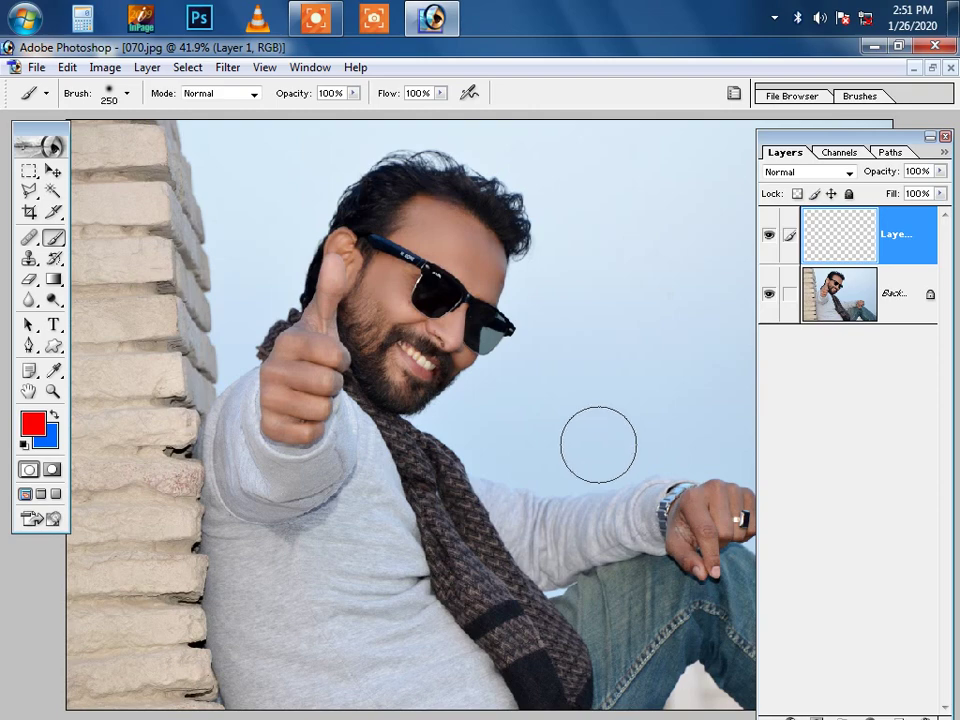
key(bracketright)
key(bracketright)
key(bracketright)
key(bracketright)
key(bracketright)
key(bracketright)
key(bracketright)
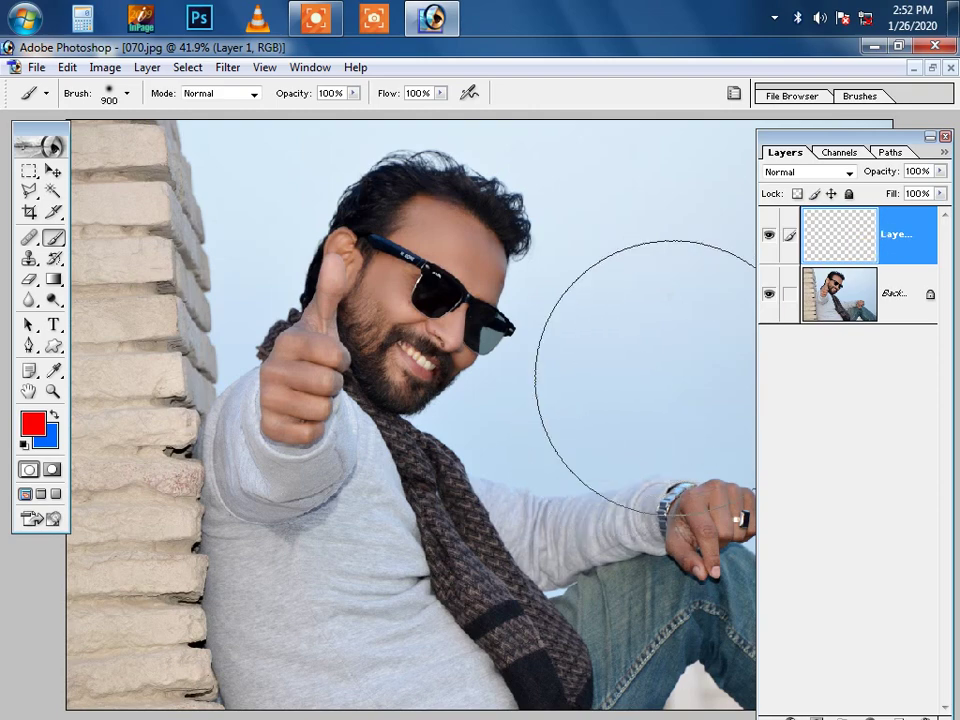
click(31, 420)
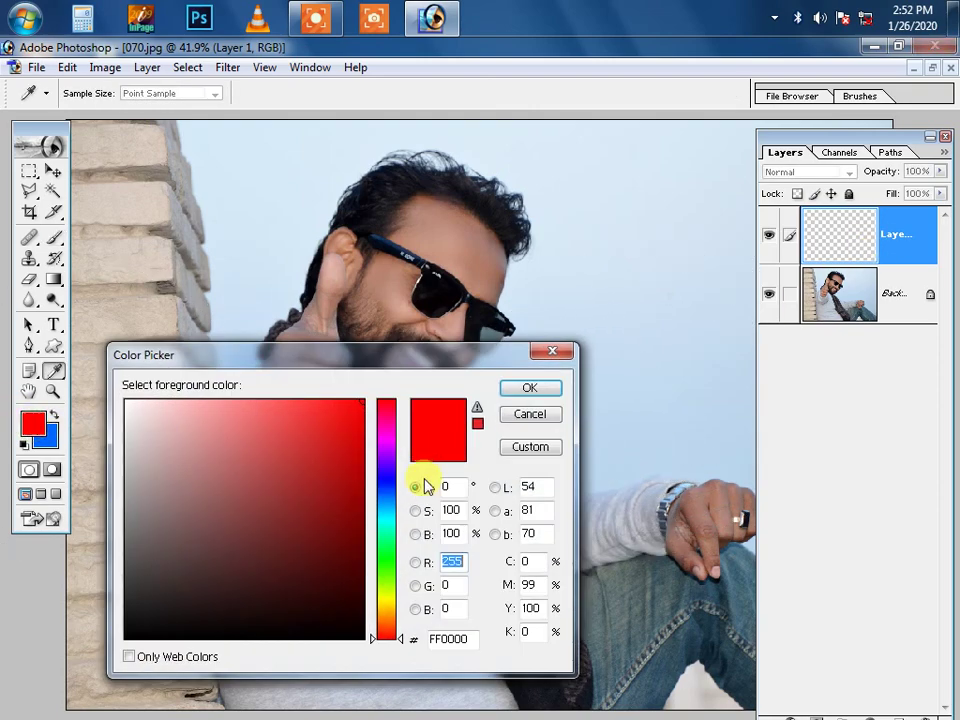
click(388, 606)
click(359, 472)
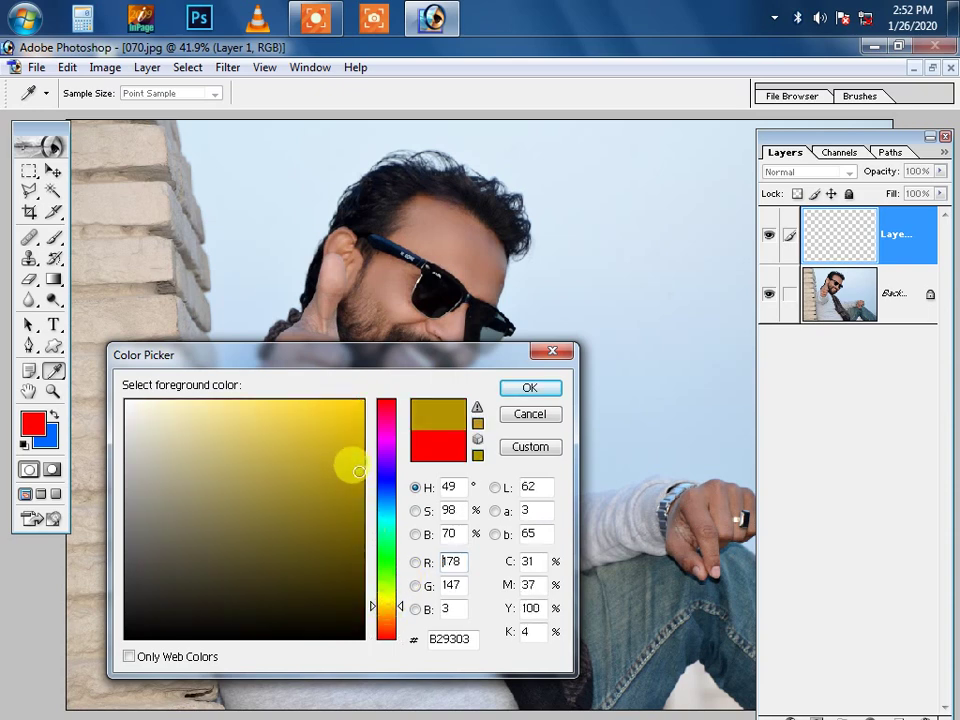
click(538, 388)
Step: Paint a golden dab in the upper-right sky and scale it far beyond the canvas
key(Tab)
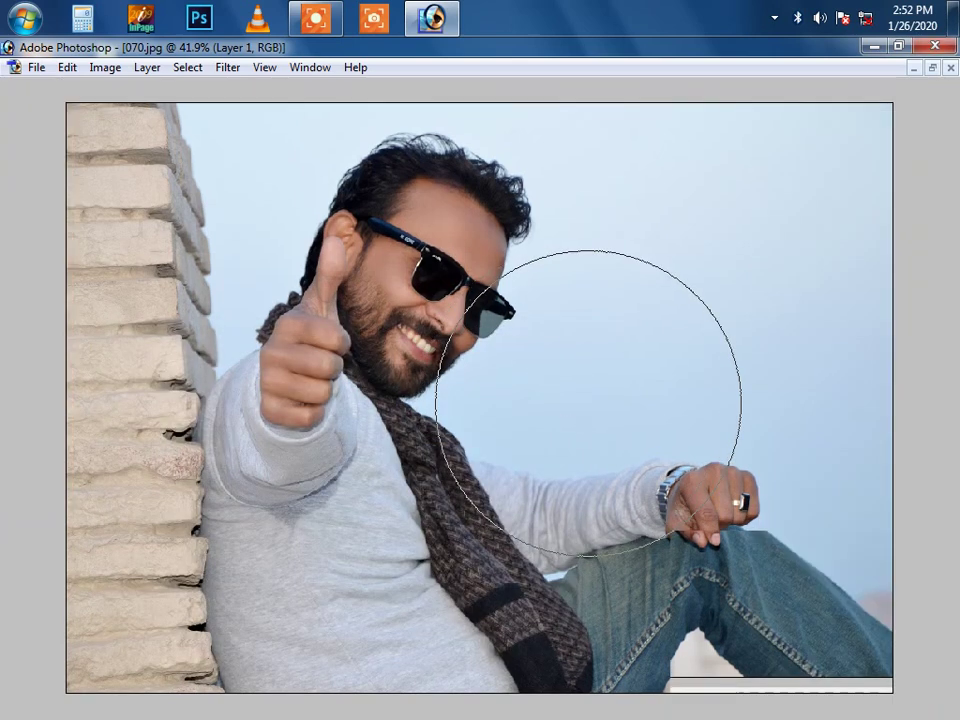
click(684, 321)
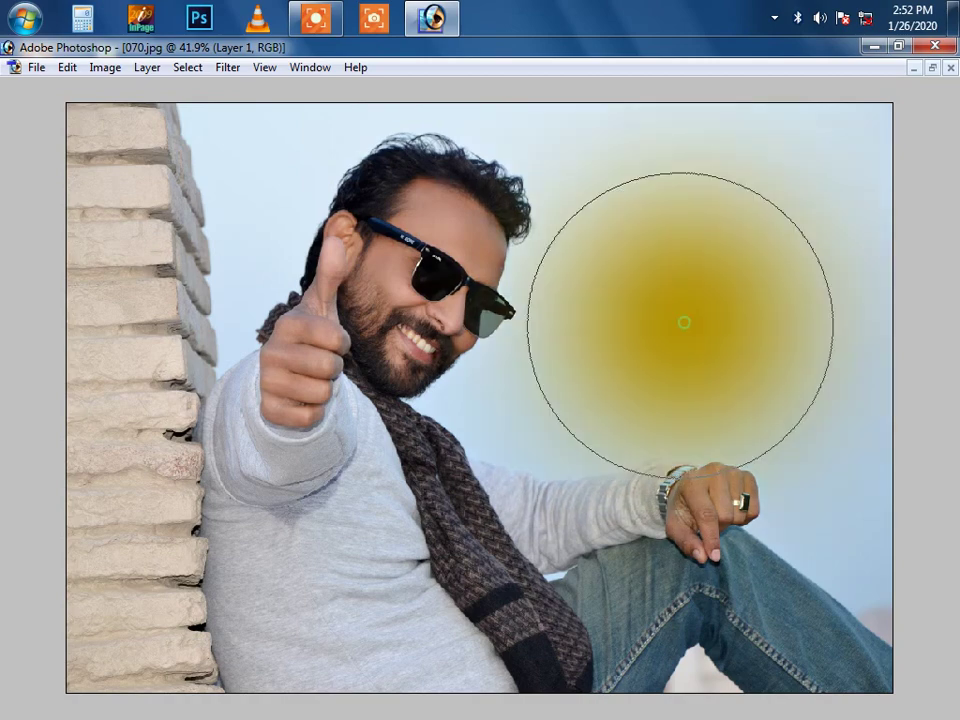
key(ctrl+t)
key(ctrl+minus)
key(ctrl+minus)
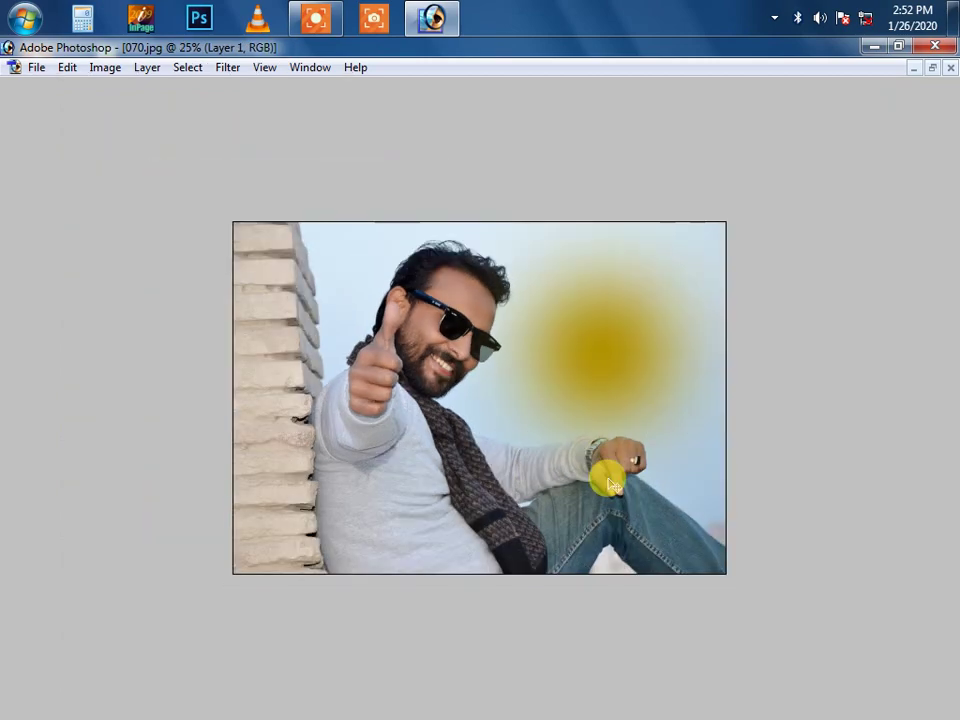
drag(726, 547, 879, 702)
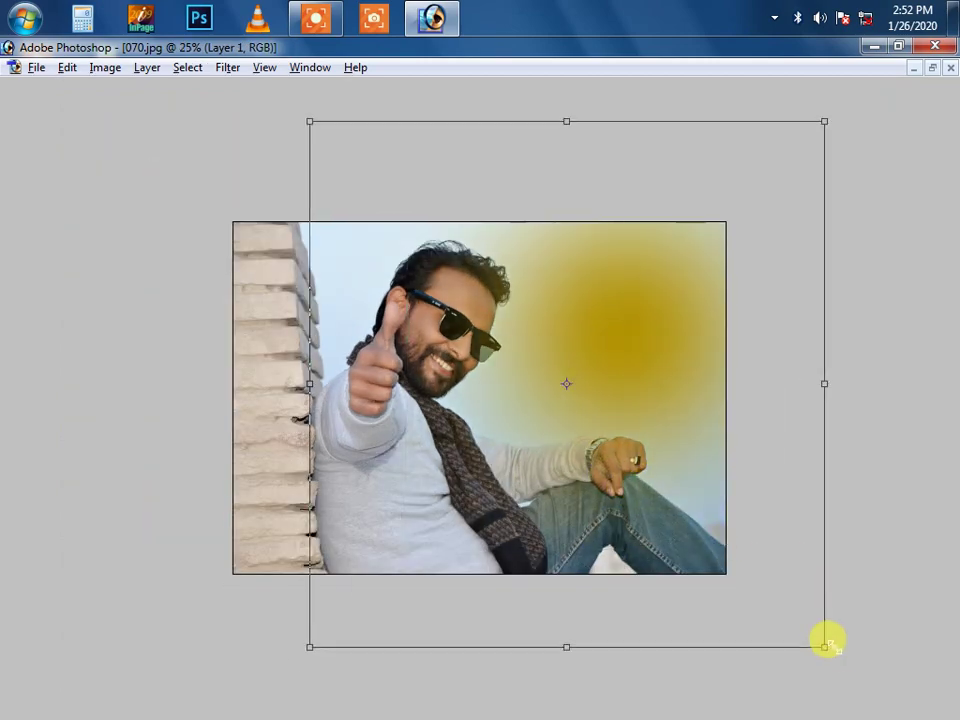
drag(692, 557, 717, 521)
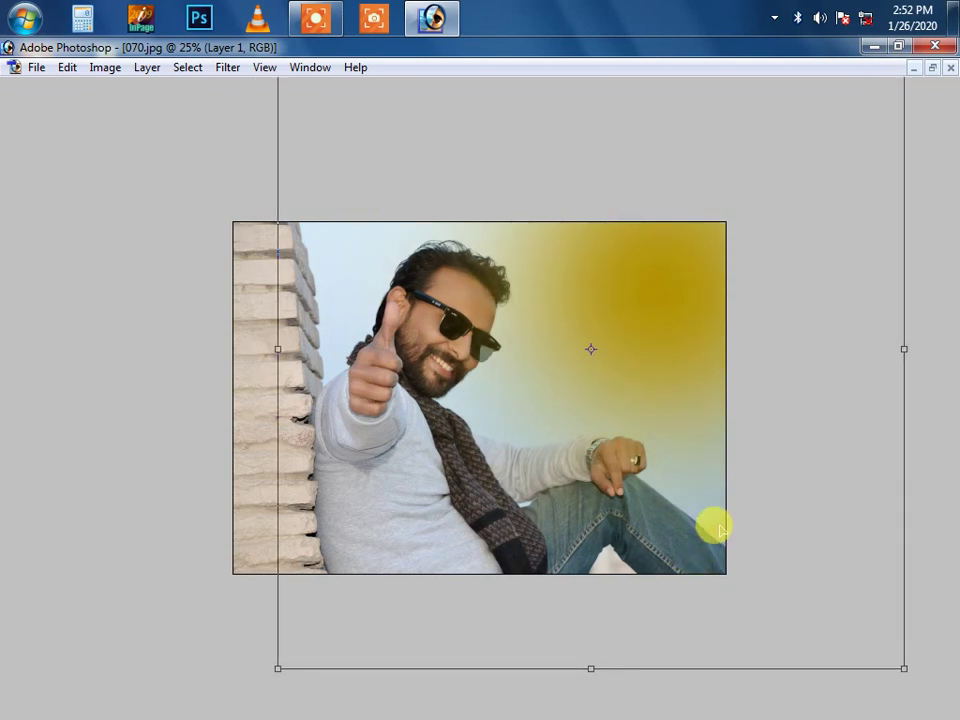
key(Return)
key(Tab)
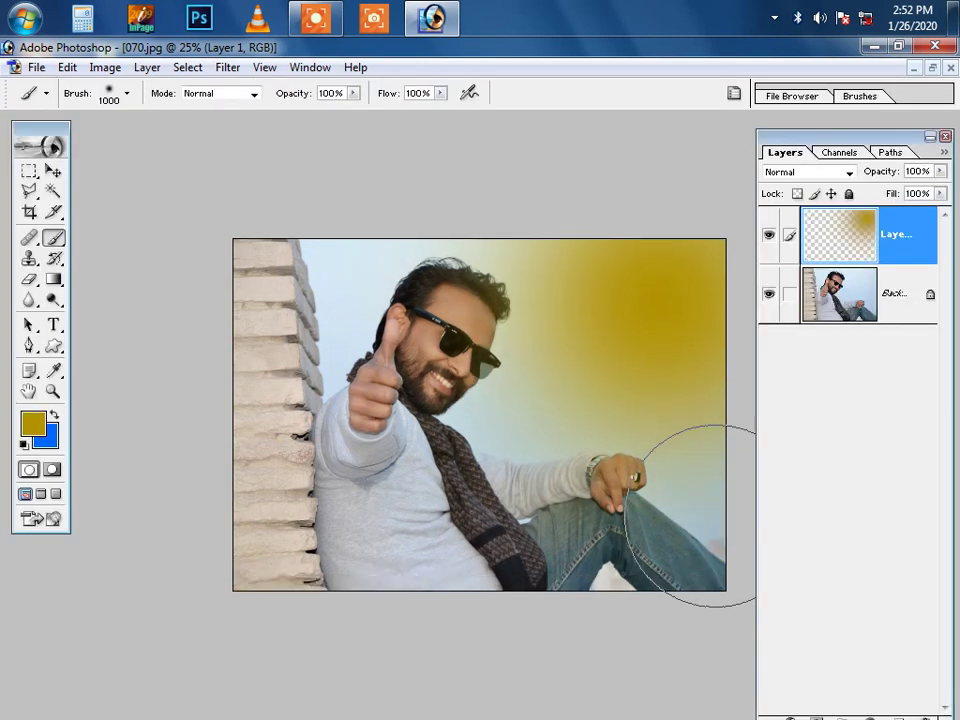
key(v)
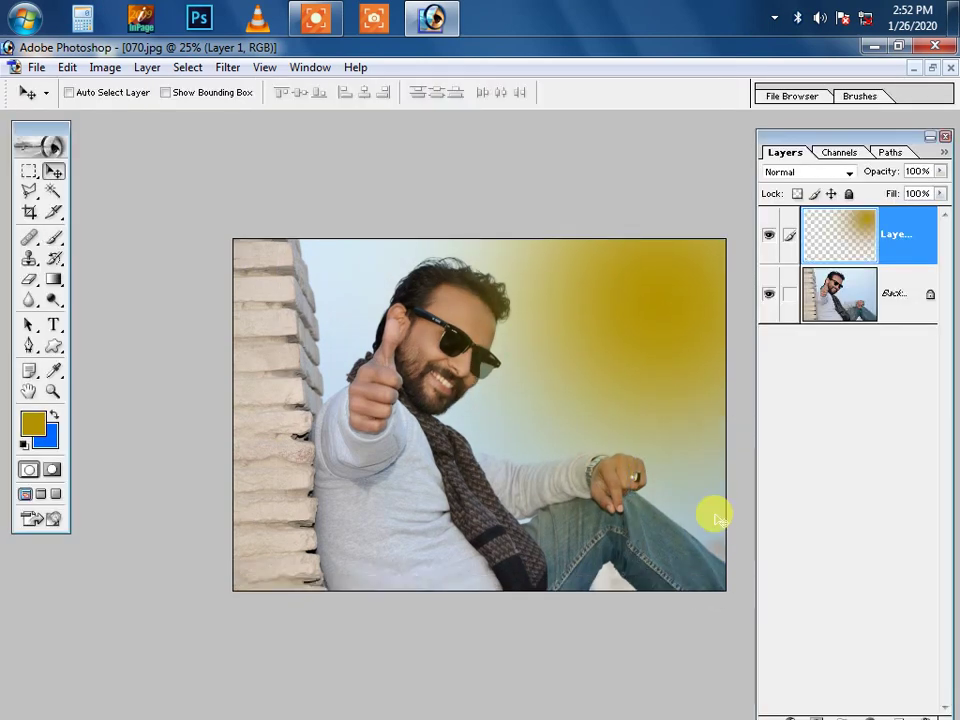
Step: Try Linear Light, Soft Light, Screen and others, settling the glow layer on Color
key(shift+minus)
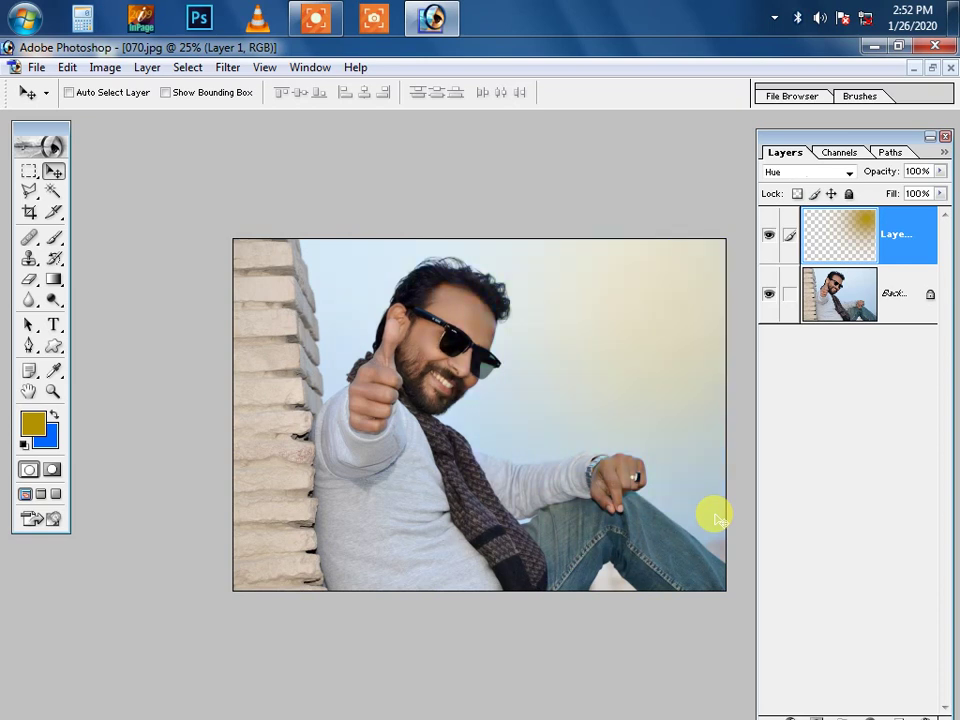
key(shift+minus)
key(shift+minus)
key(shift+minus)
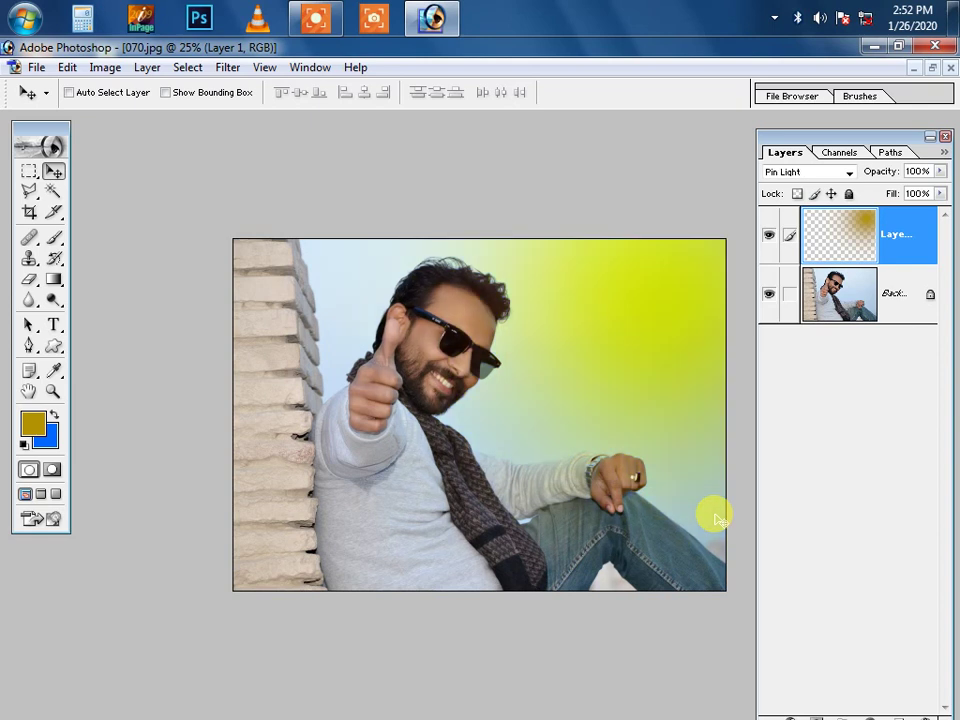
key(shift+minus)
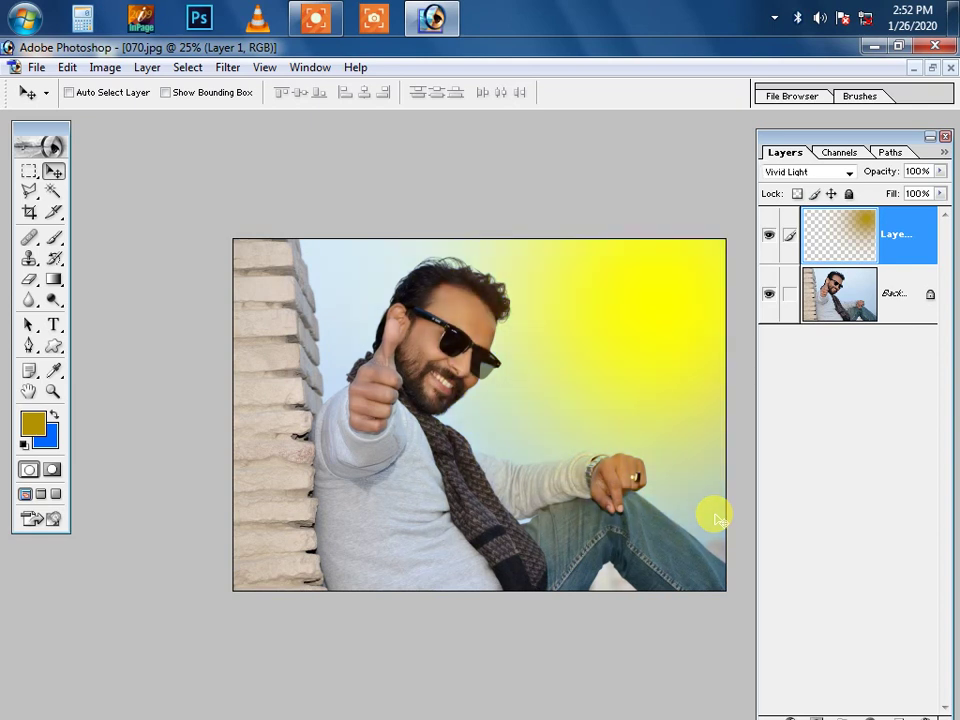
key(shift+minus)
key(shift+minus)
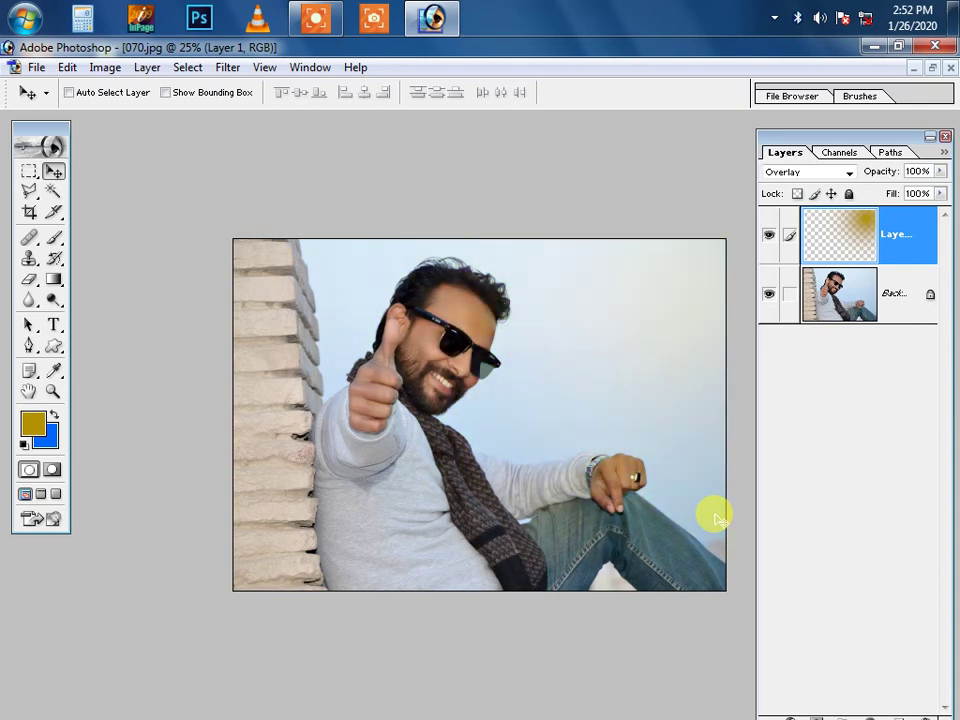
key(shift+minus)
key(shift+minus)
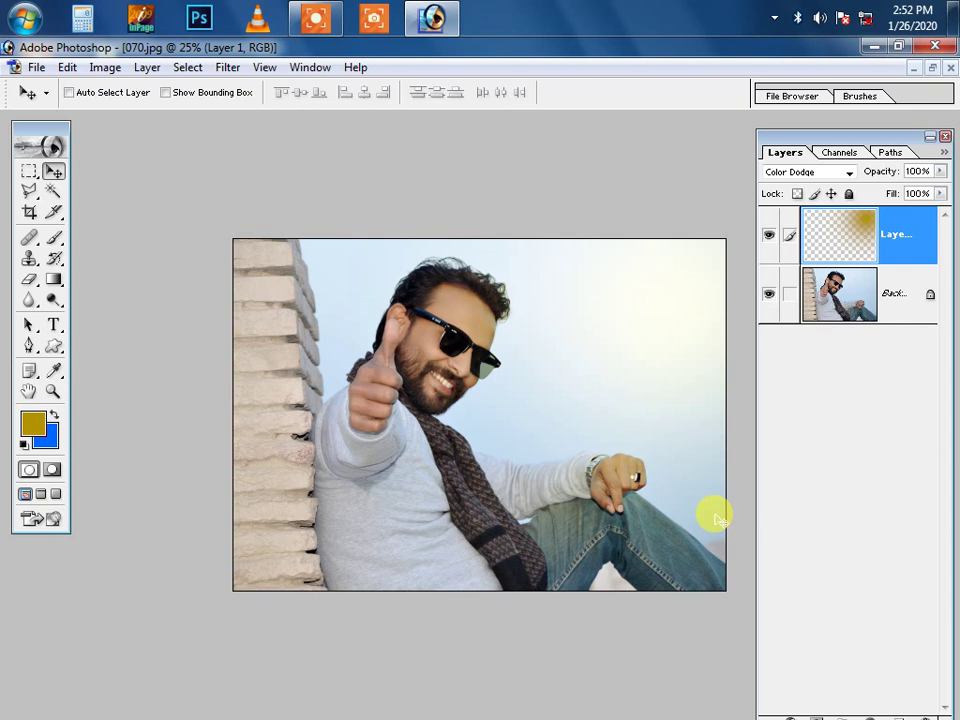
key(shift+minus)
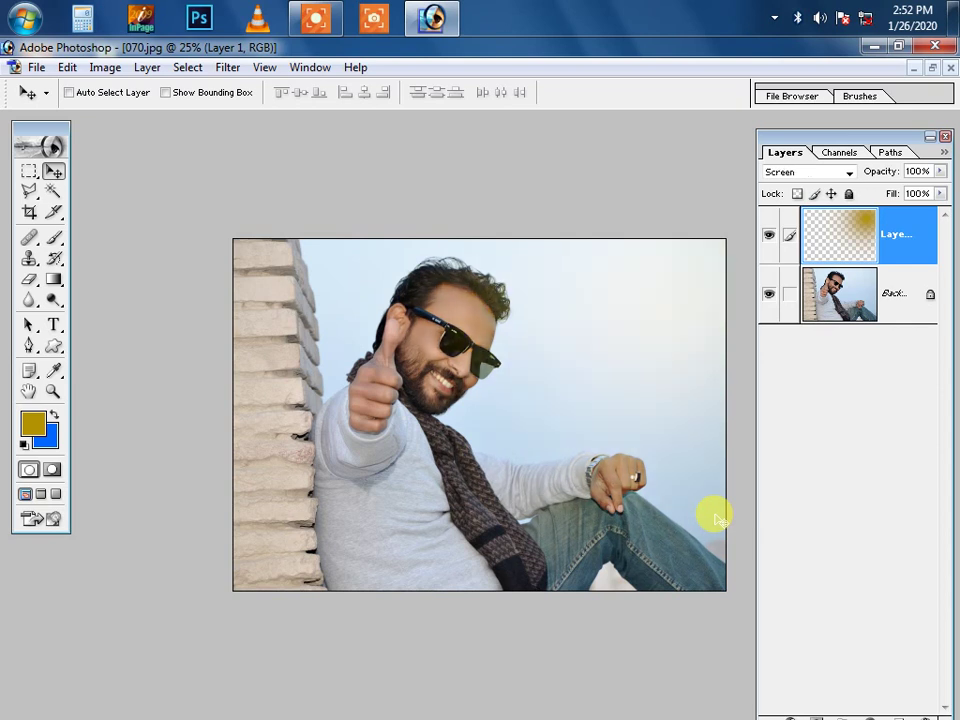
key(shift+plus)
key(shift+minus)
key(shift+minus)
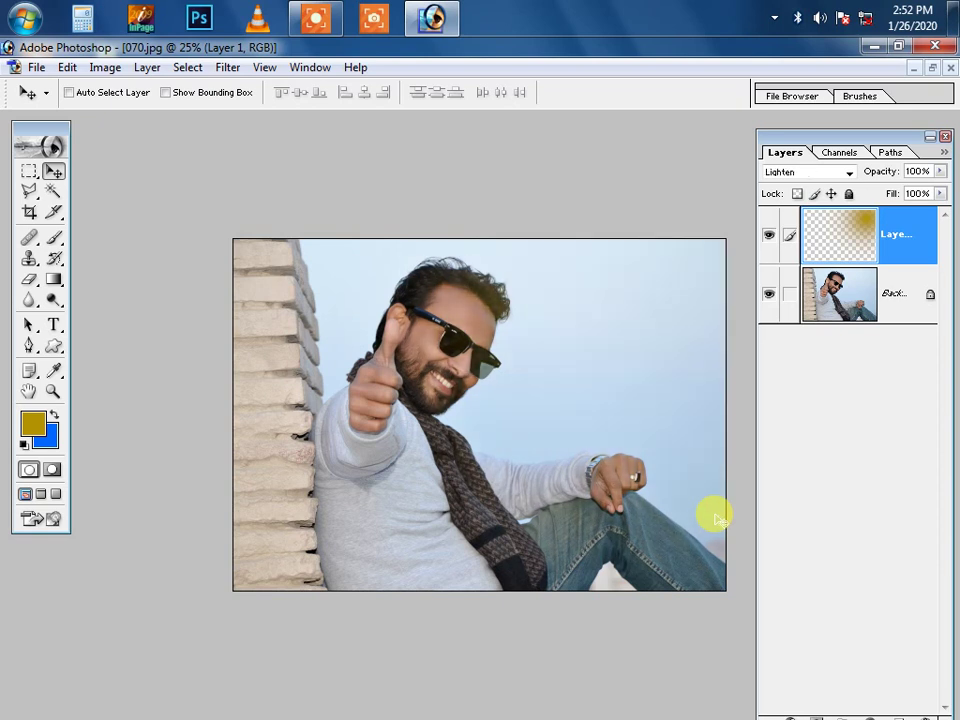
key(shift+plus)
key(shift+plus)
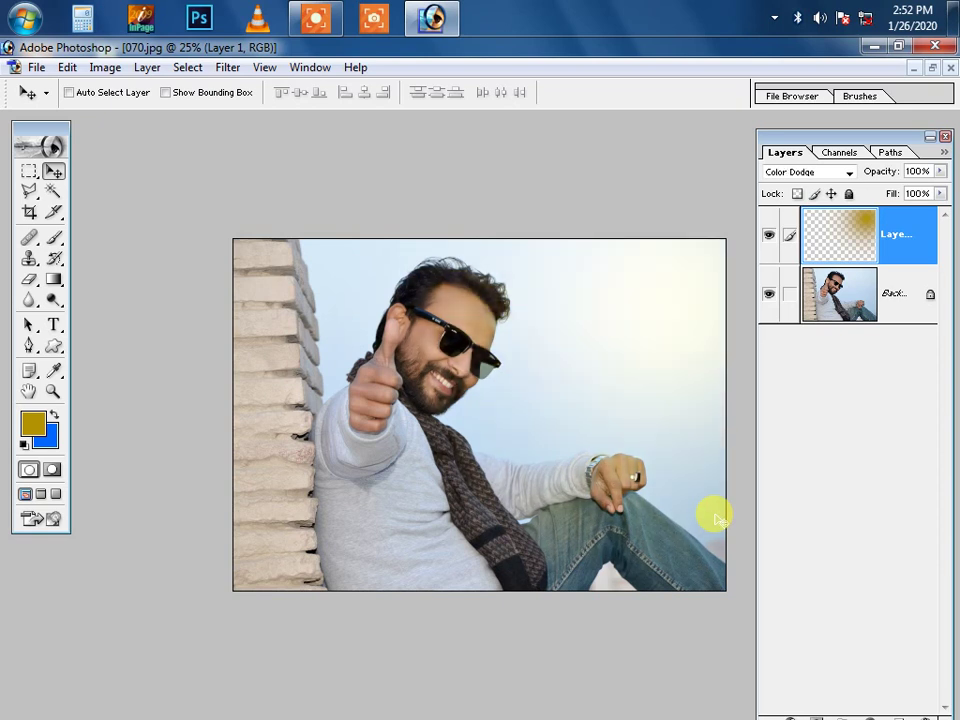
key(shift+minus)
key(shift+minus)
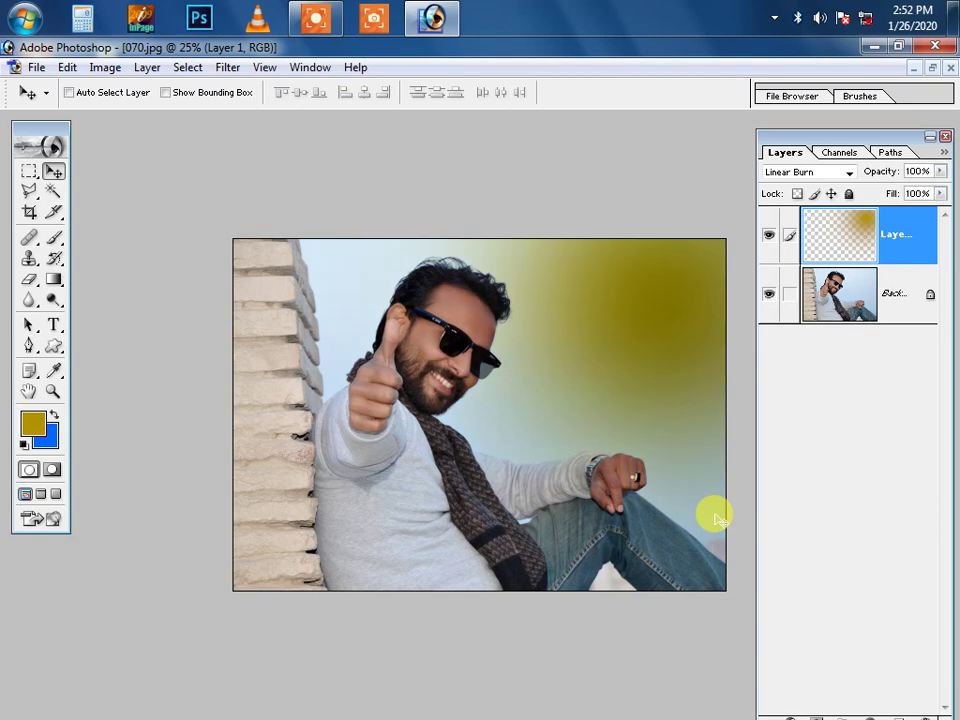
key(shift+minus)
key(shift+minus)
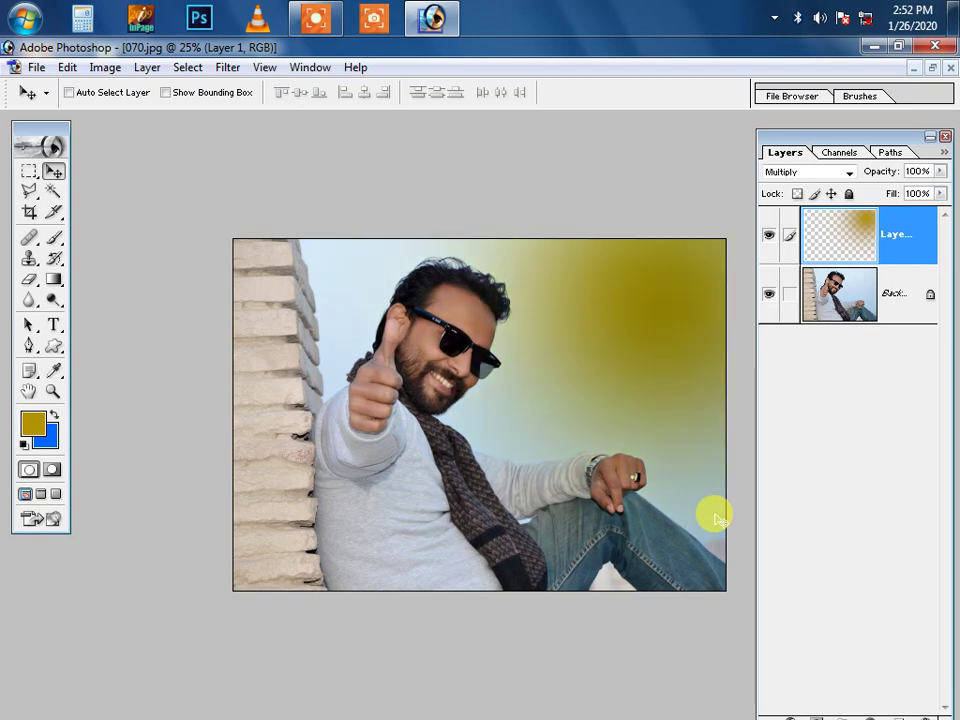
key(shift+minus)
key(shift+minus)
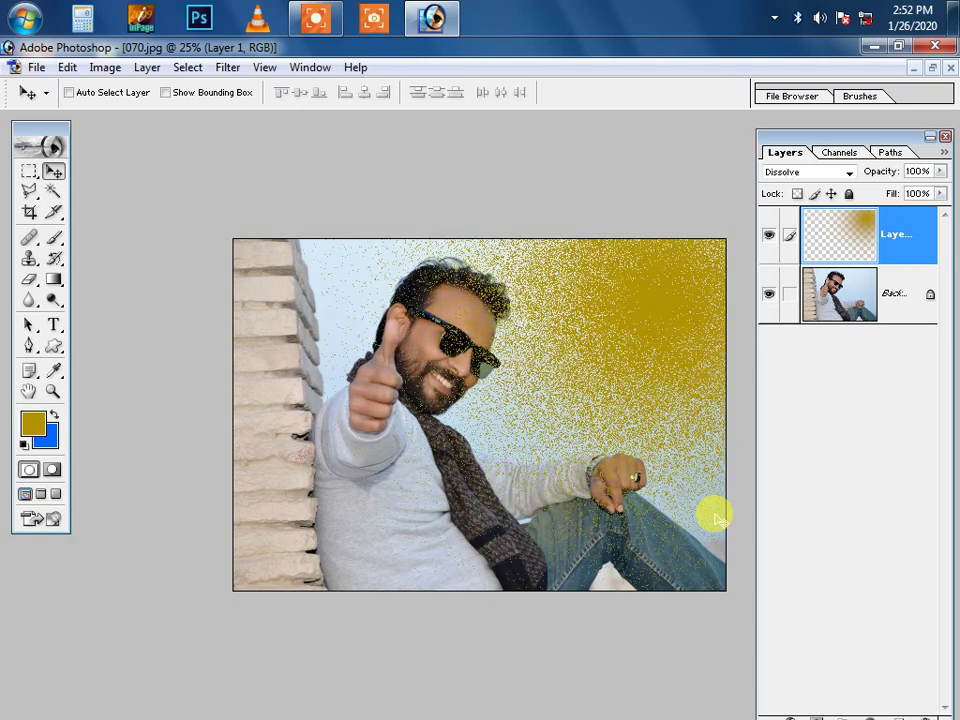
key(shift+minus)
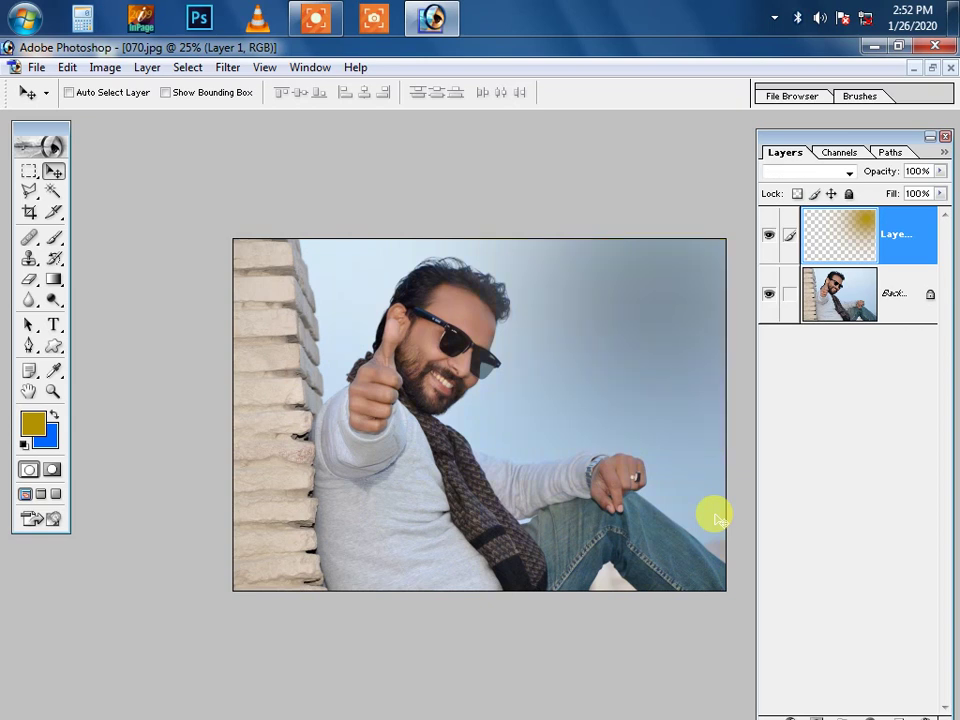
key(shift+minus)
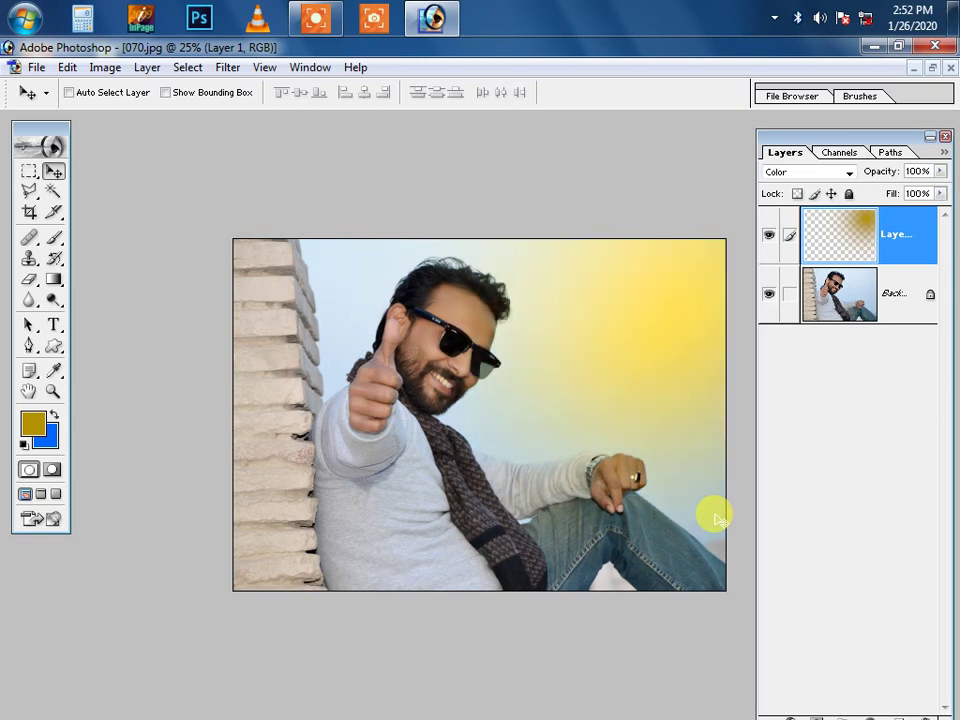
Step: Fit the whole photo on screen and zoom out to 16.7%
drag(336, 255, 484, 407)
right_click(528, 437)
click(540, 443)
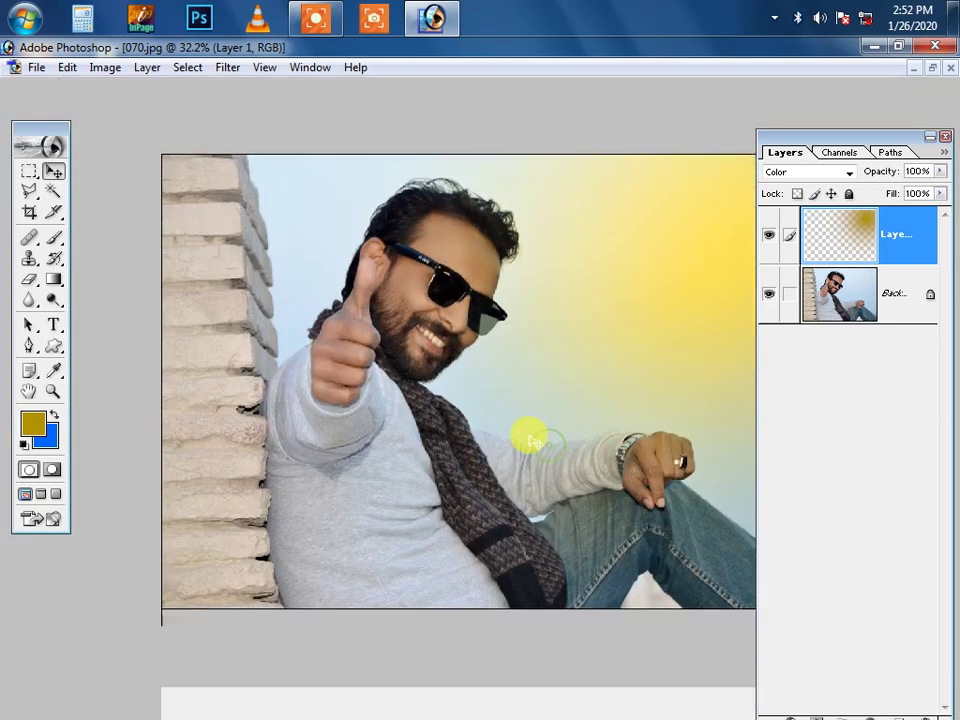
key(ctrl+minus)
key(ctrl+minus)
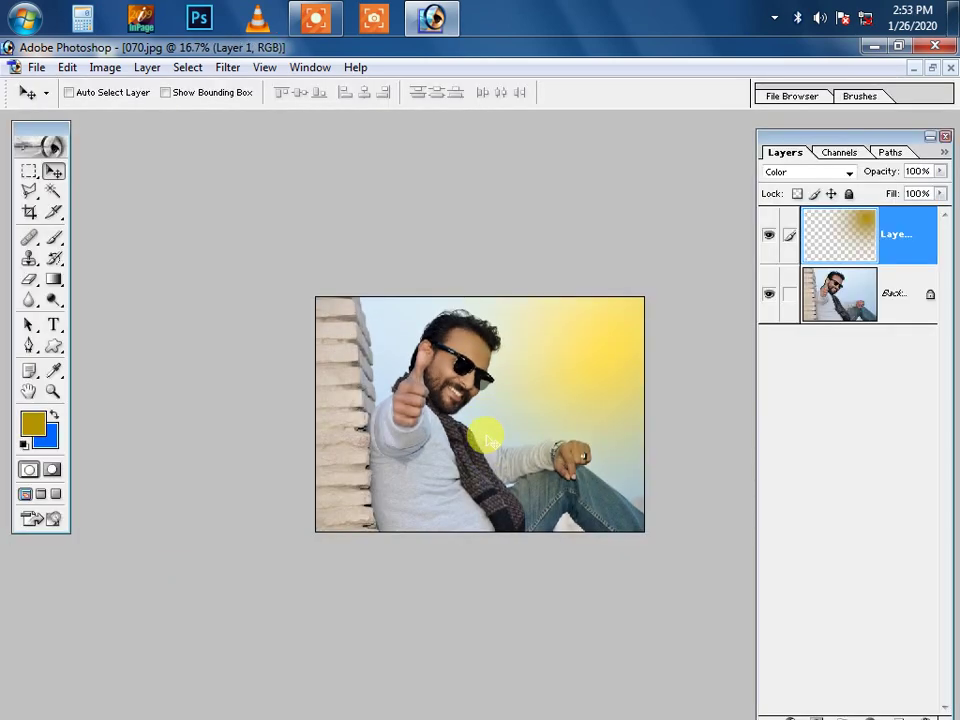
Step: Select the Brush and add a new empty Layer 2 on top
key(b)
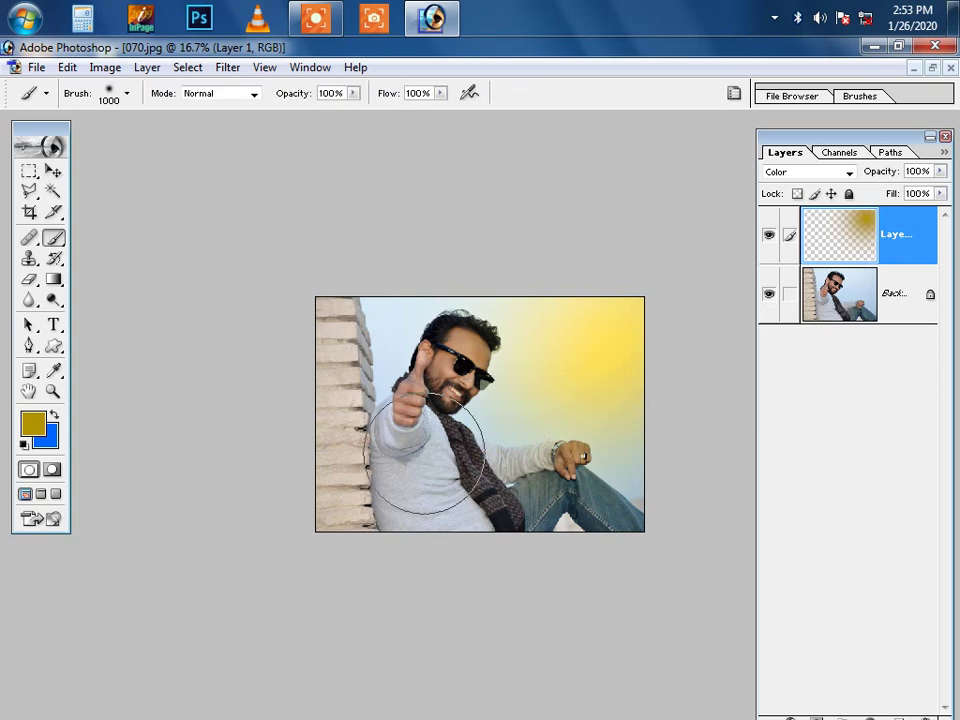
key(ctrl+shift+n)
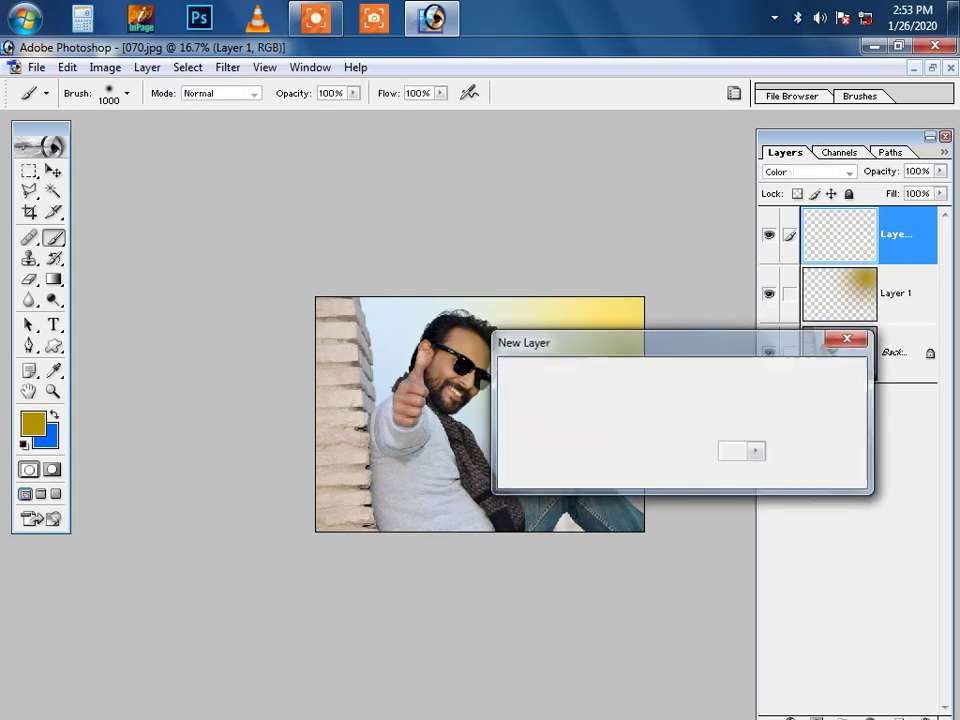
key(Return)
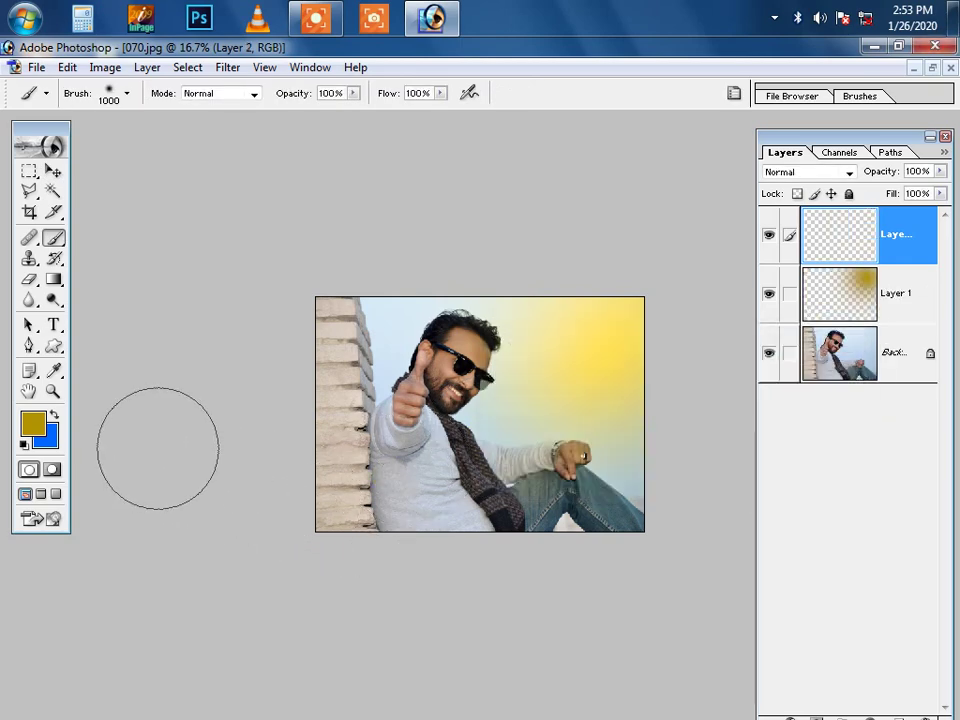
Step: Set the foreground to dark brown 552803 and paint over the left brick wall
click(55, 414)
click(32, 424)
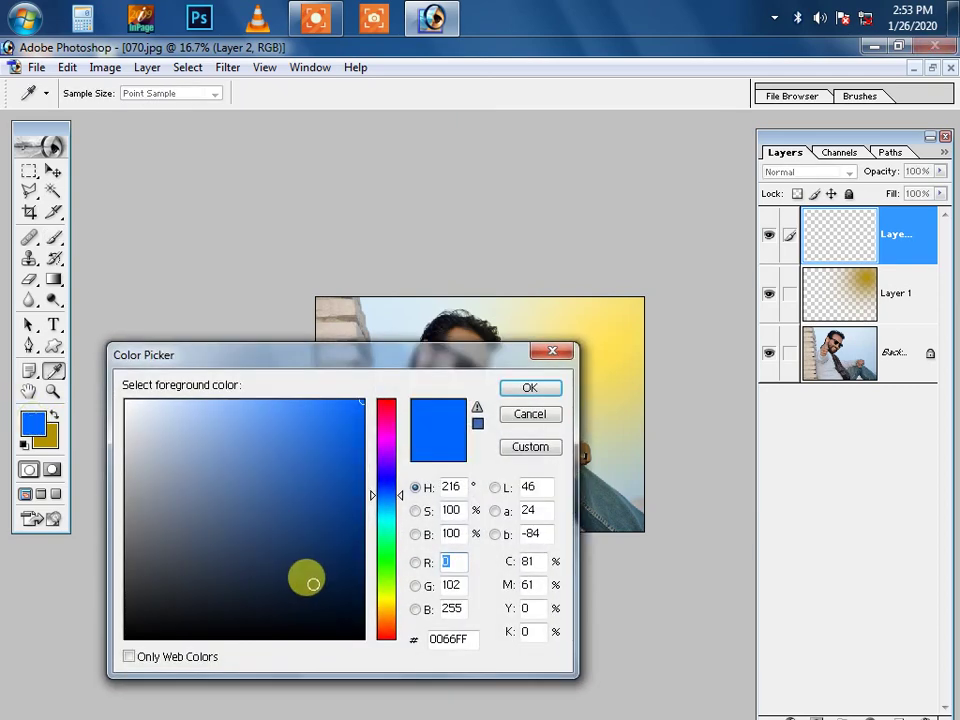
drag(306, 579, 596, 596)
click(392, 622)
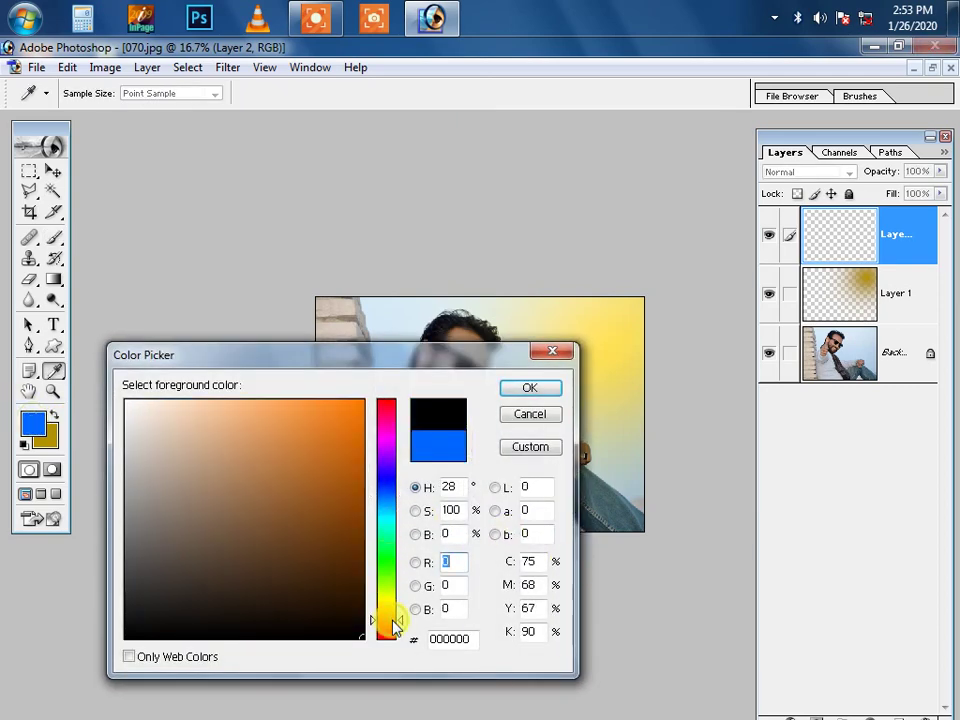
click(354, 559)
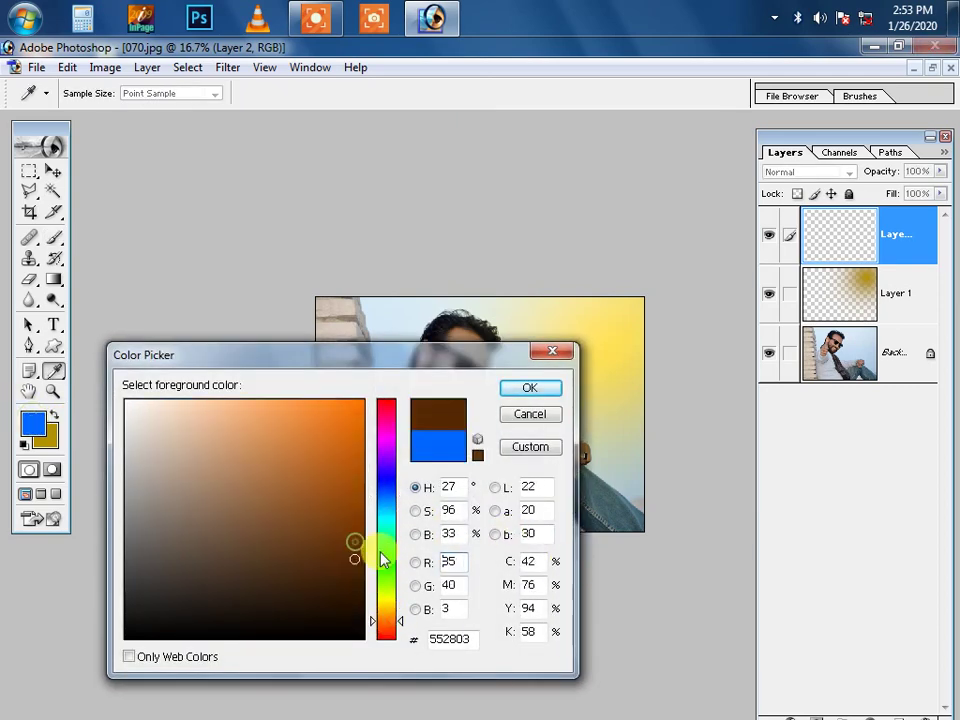
click(529, 391)
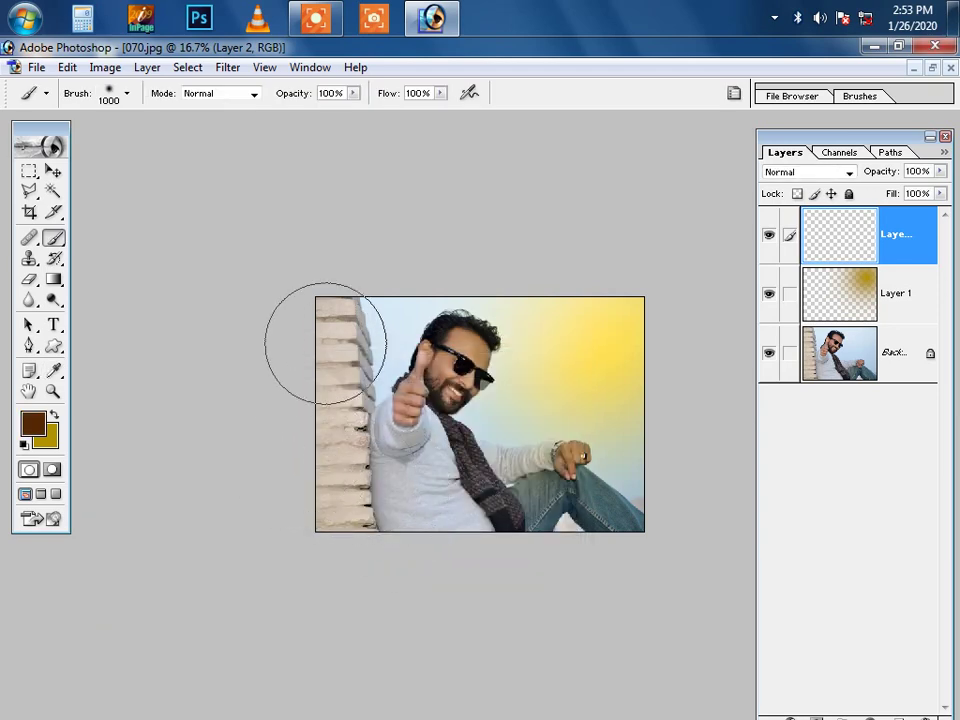
mouse_move(309, 294)
mouse_down()
mouse_move(316, 471)
mouse_move(126, 261)
mouse_up()
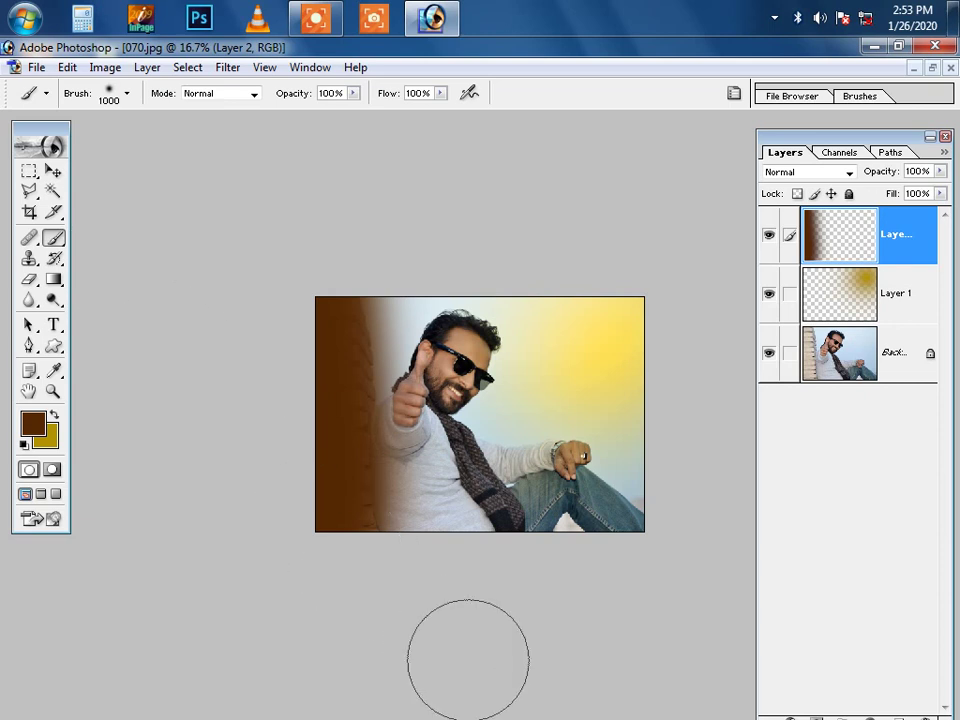
key(v)
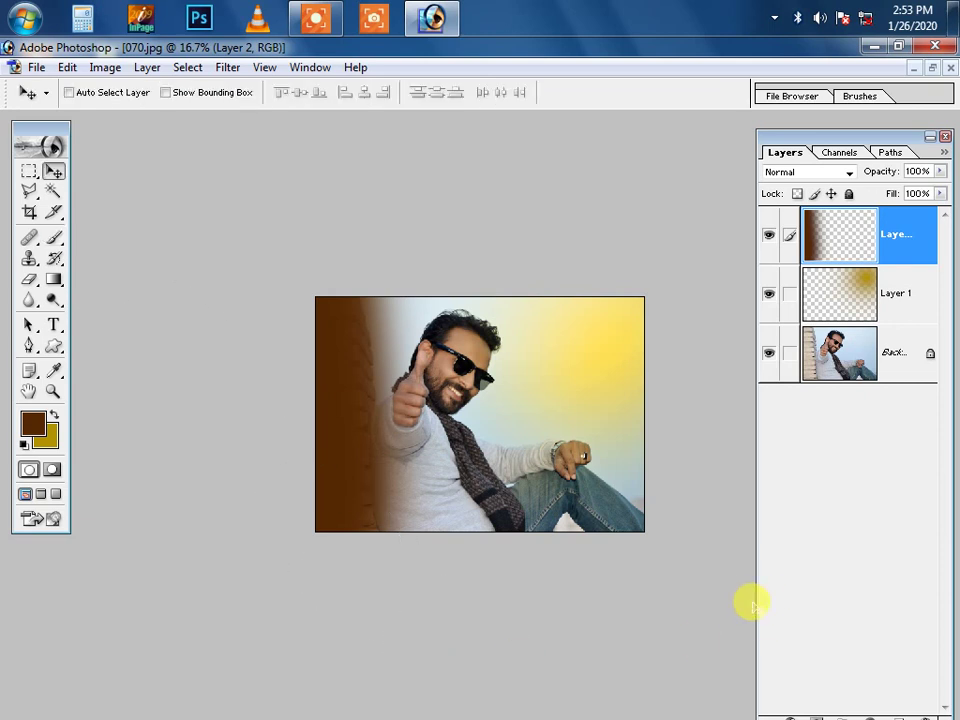
Step: Step the brown layer through Color, Linear Light and Soft Light blending to Overlay
key(shift+minus)
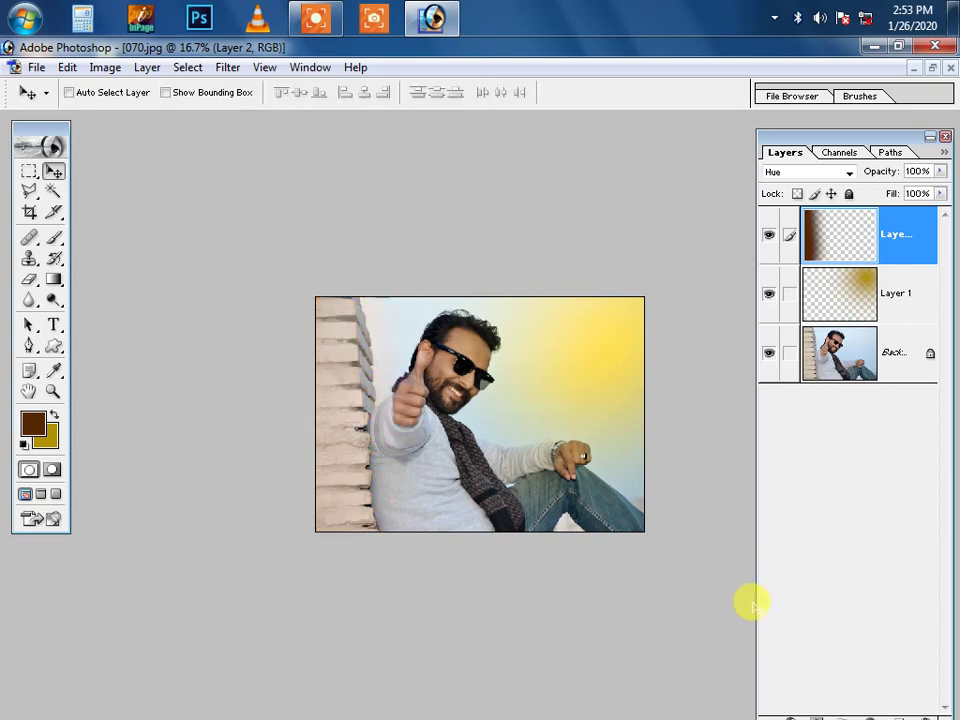
key(shift+minus)
key(shift+minus)
key(shift+minus)
key(shift+minus)
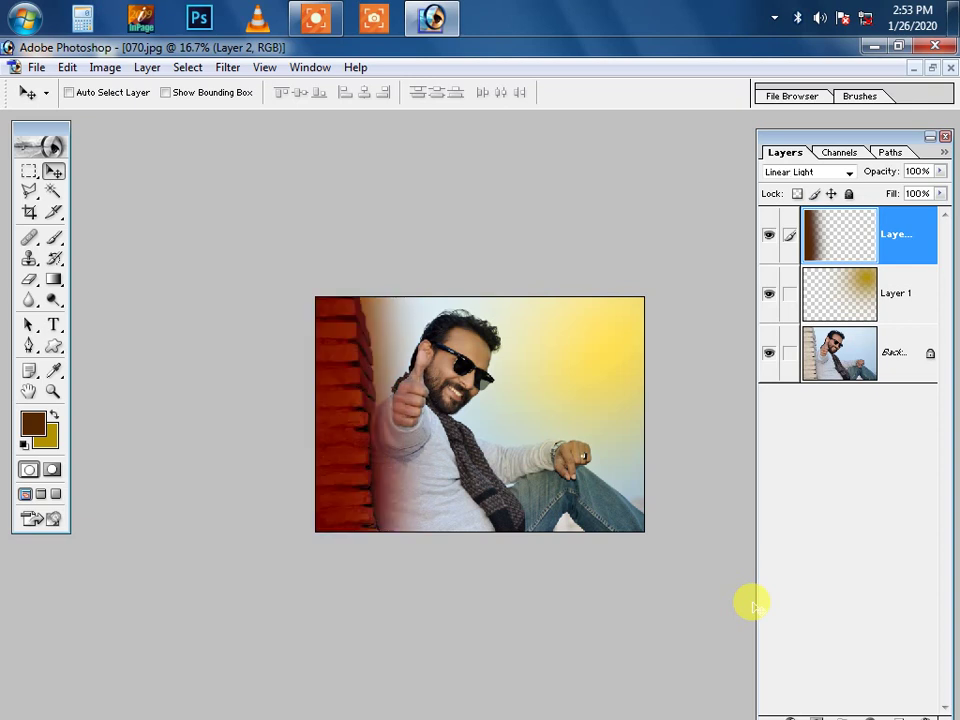
key(shift+minus)
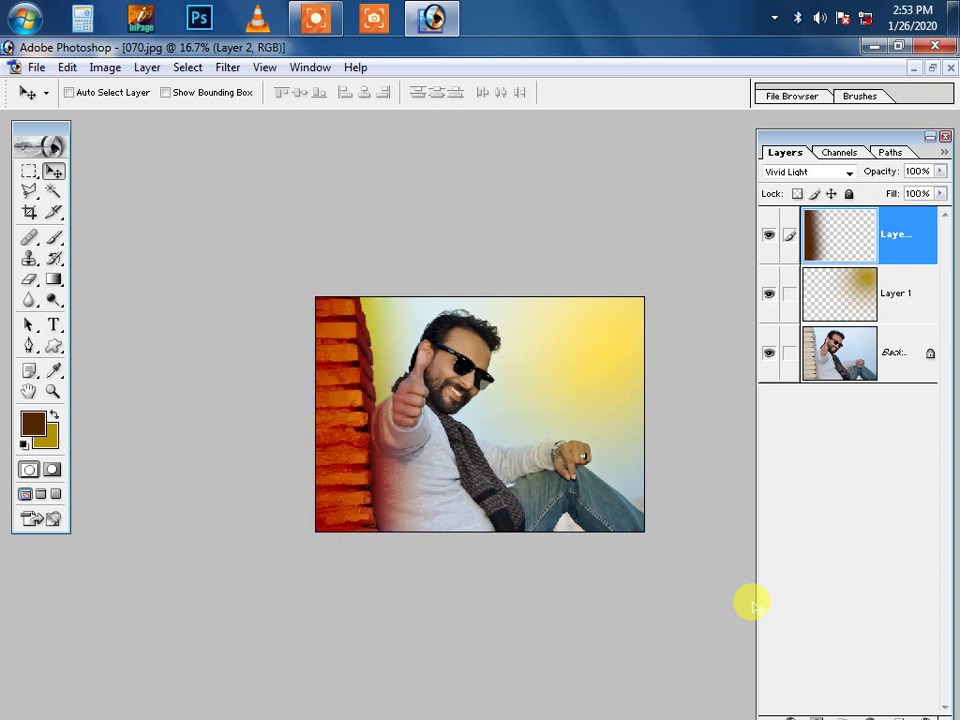
key(shift+minus)
key(shift+minus)
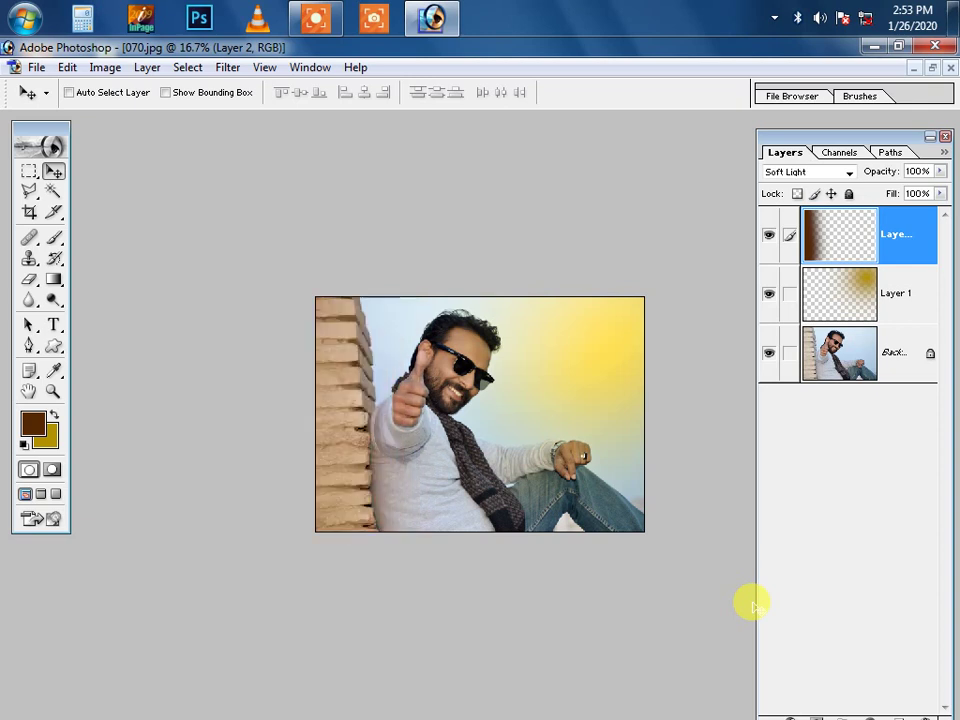
key(shift+minus)
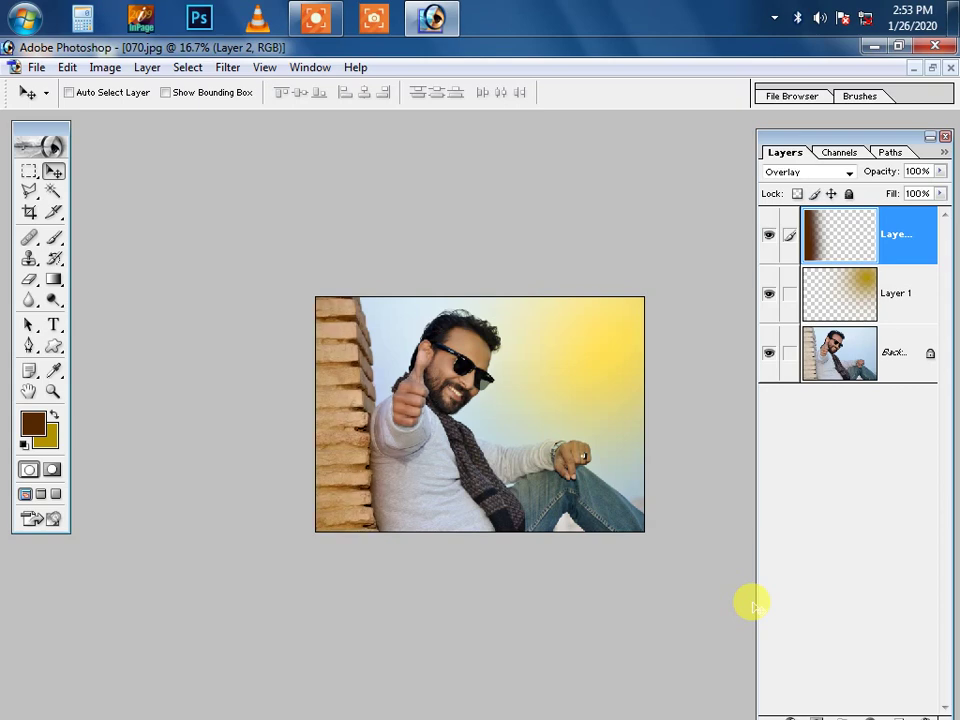
key(shift+plus)
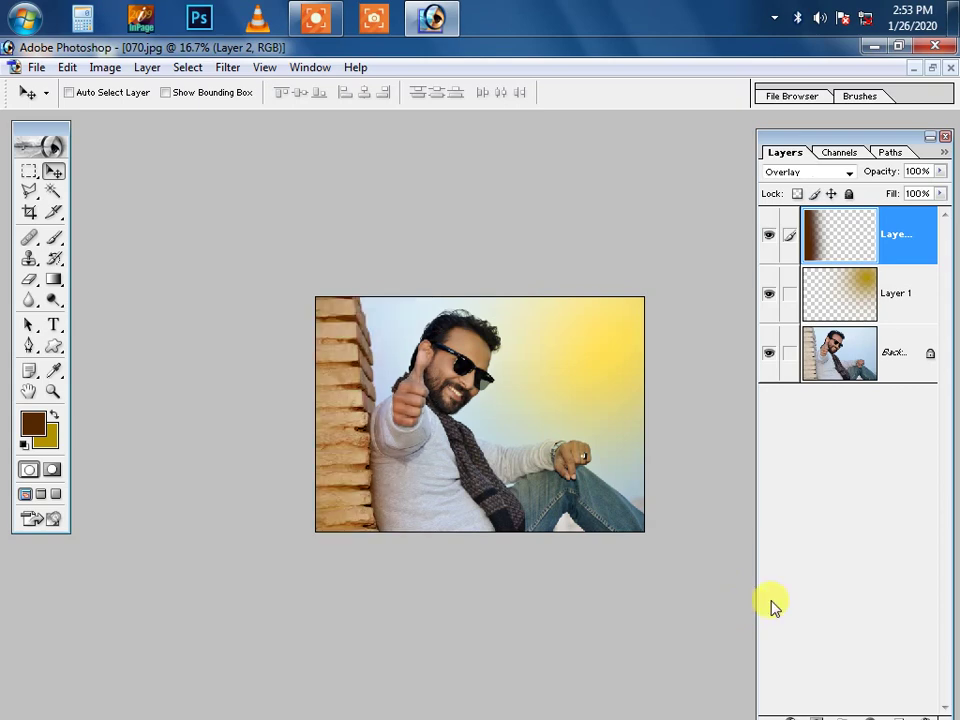
Step: Darken the brown wall layer by pulling the Curves RGB line down
key(ctrl+m)
drag(782, 465, 801, 461)
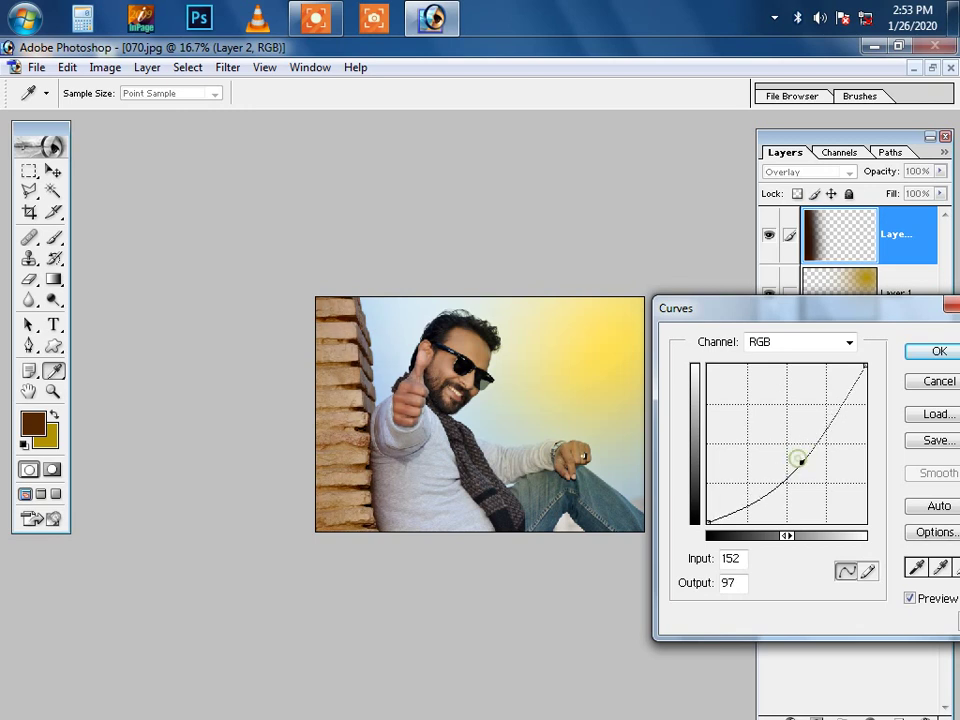
key(Return)
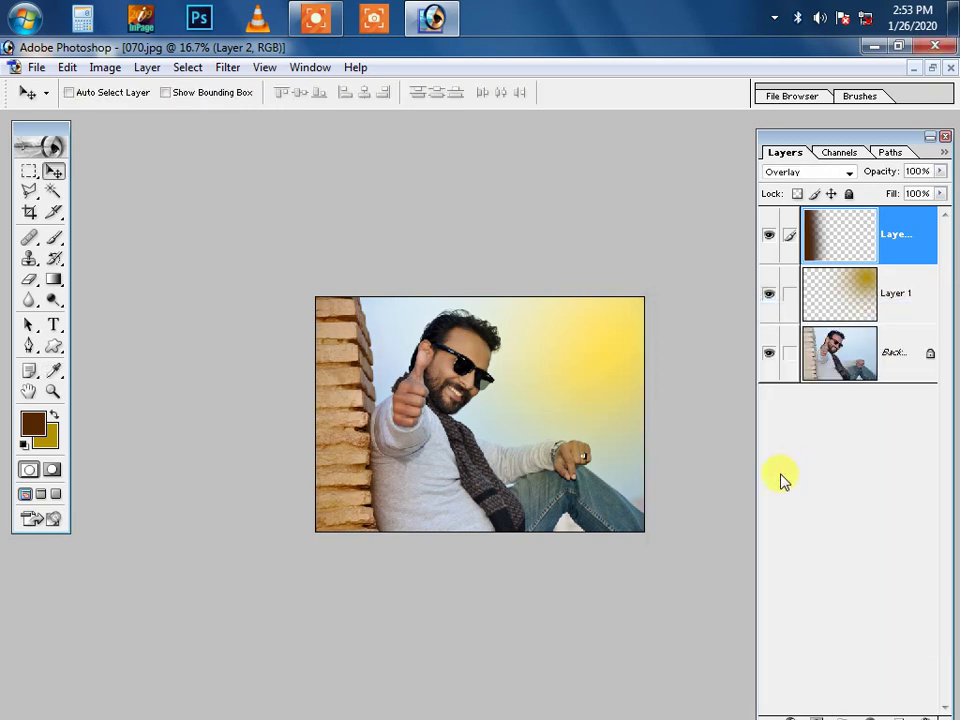
Step: Cycle the wall layer's blend modes through Linear Burn to Linear Light
key(shift+minus)
key(shift+minus)
key(shift+minus)
key(shift+minus)
key(shift+minus)
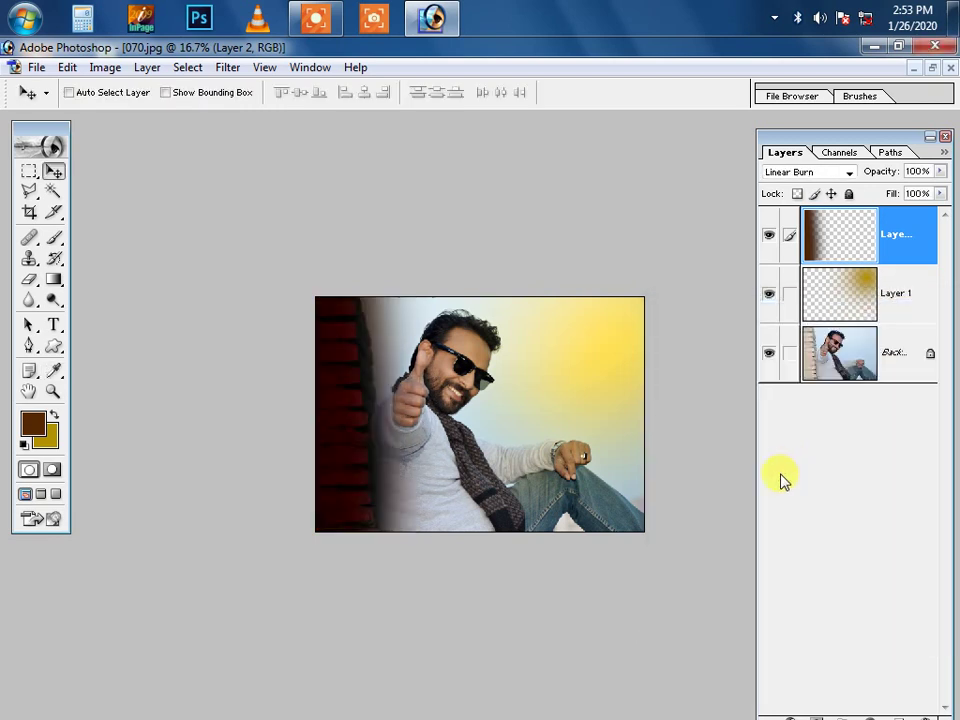
key(shift+minus)
key(shift+minus)
key(shift+minus)
key(shift+minus)
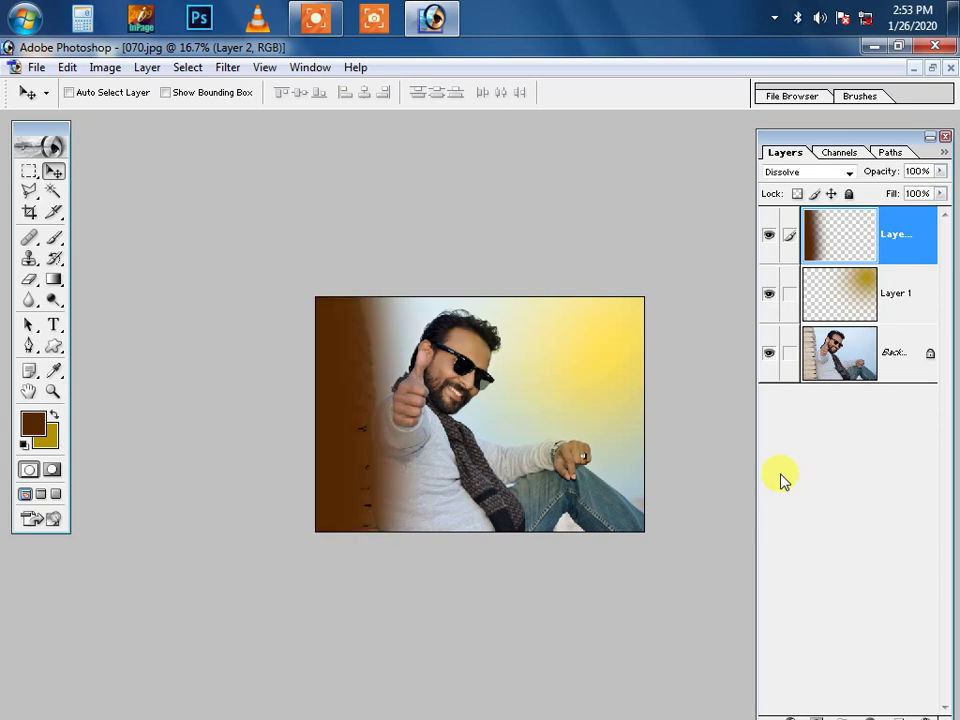
key(shift+minus)
key(shift+minus)
key(shift+minus)
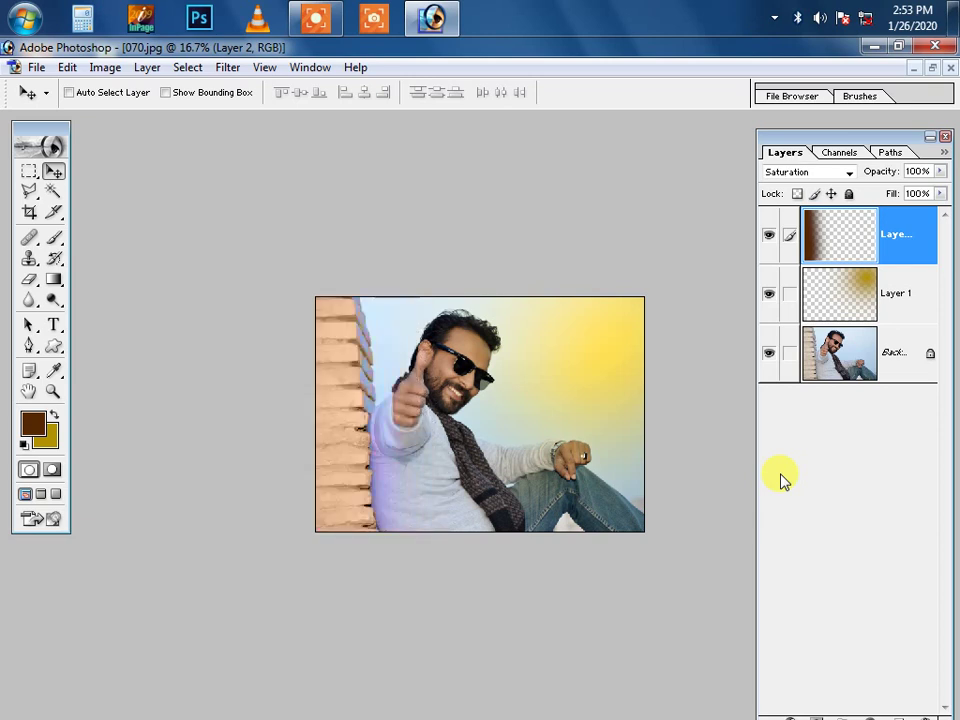
key(shift+minus)
key(shift+minus)
key(shift+minus)
key(shift+minus)
key(shift+minus)
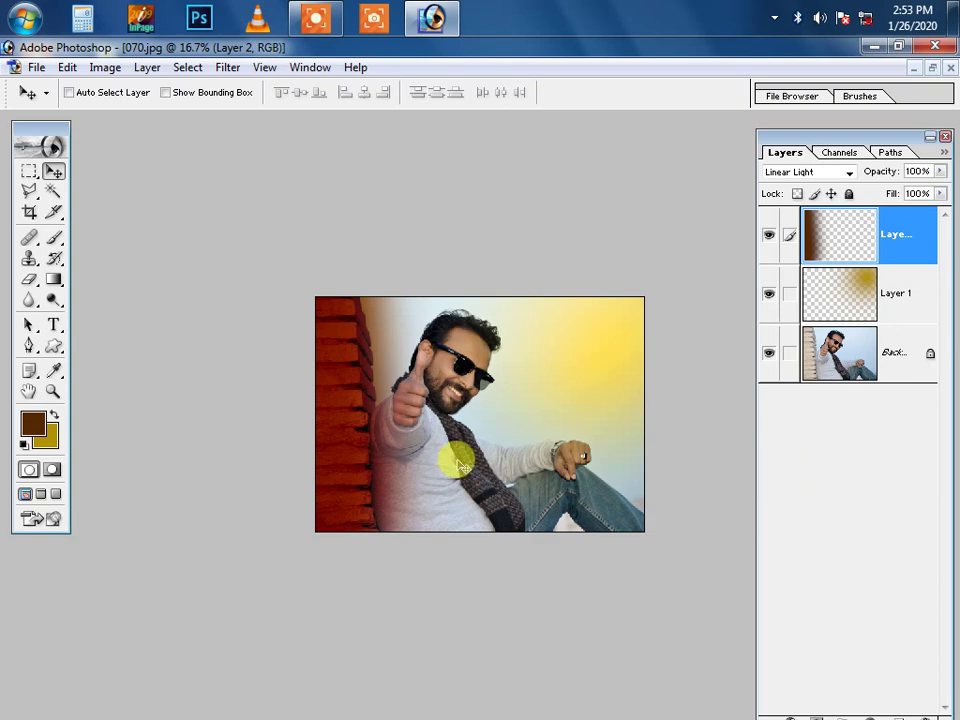
key(ctrl+0)
right_click(440, 500)
Step: Fit the photo and set the wall layer's opacity to 68%
click(450, 502)
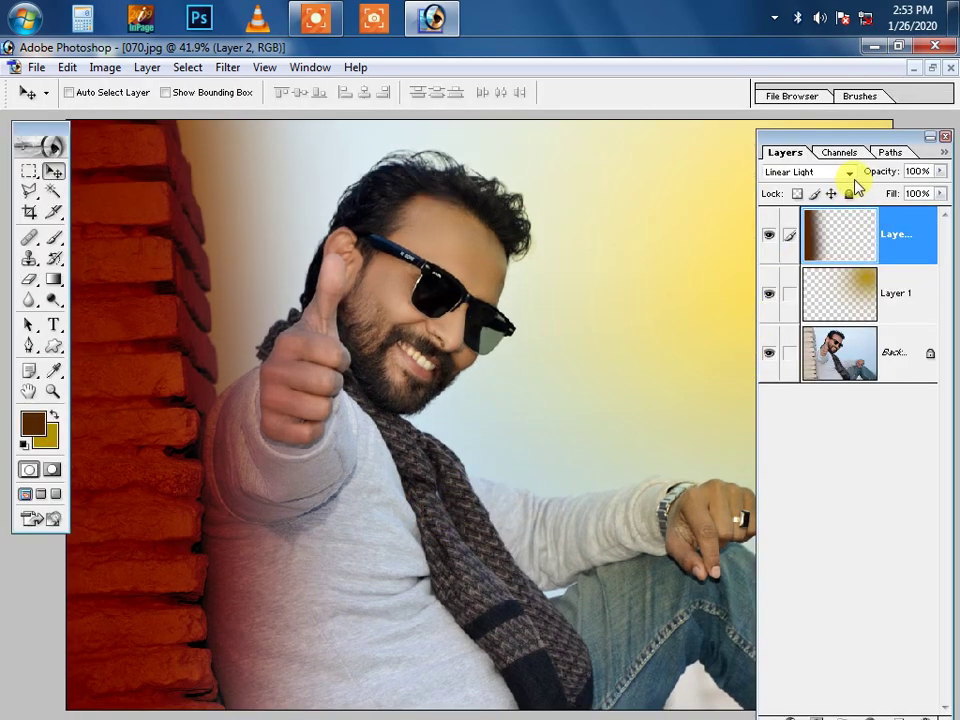
click(940, 171)
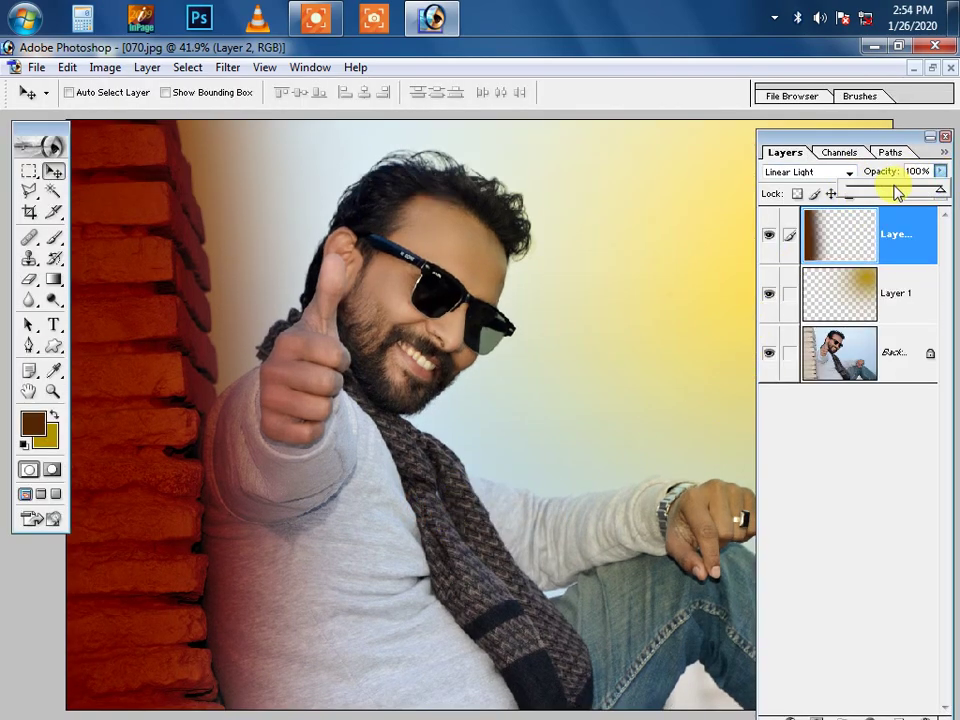
click(895, 190)
drag(910, 197, 917, 197)
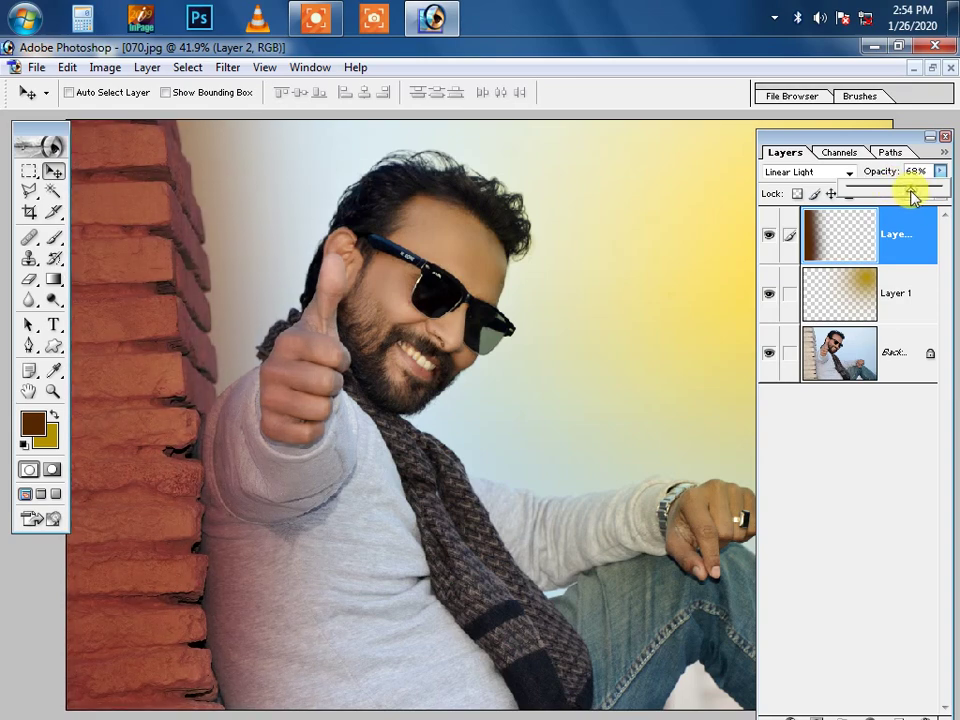
key(shift+Down)
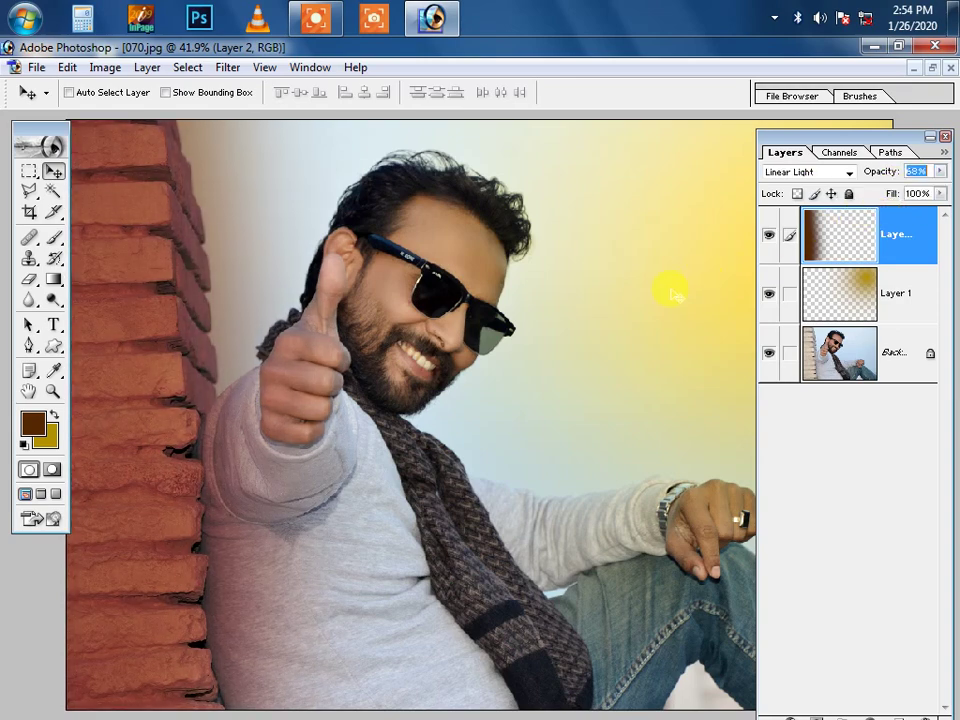
Step: Inspect the face close up without panels, then fit the photo and restore them
key(Tab)
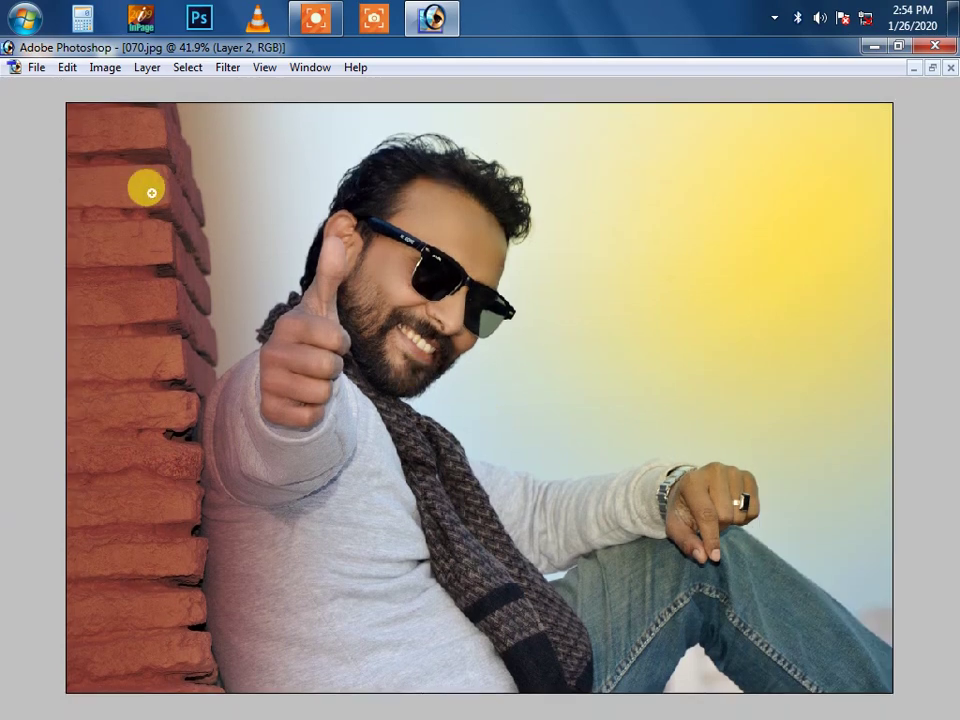
ctrl+drag(146, 186, 503, 418)
key(ctrl+0)
key(Tab)
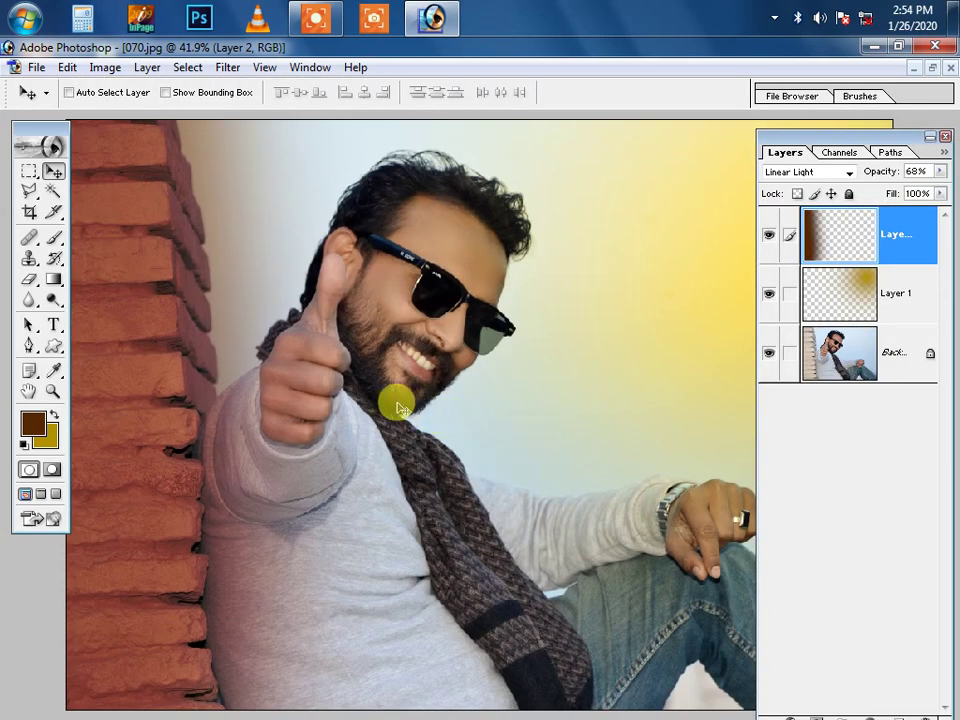
Step: Switch to the Eraser with a roughly 400-pixel brush at 20% opacity
key(e)
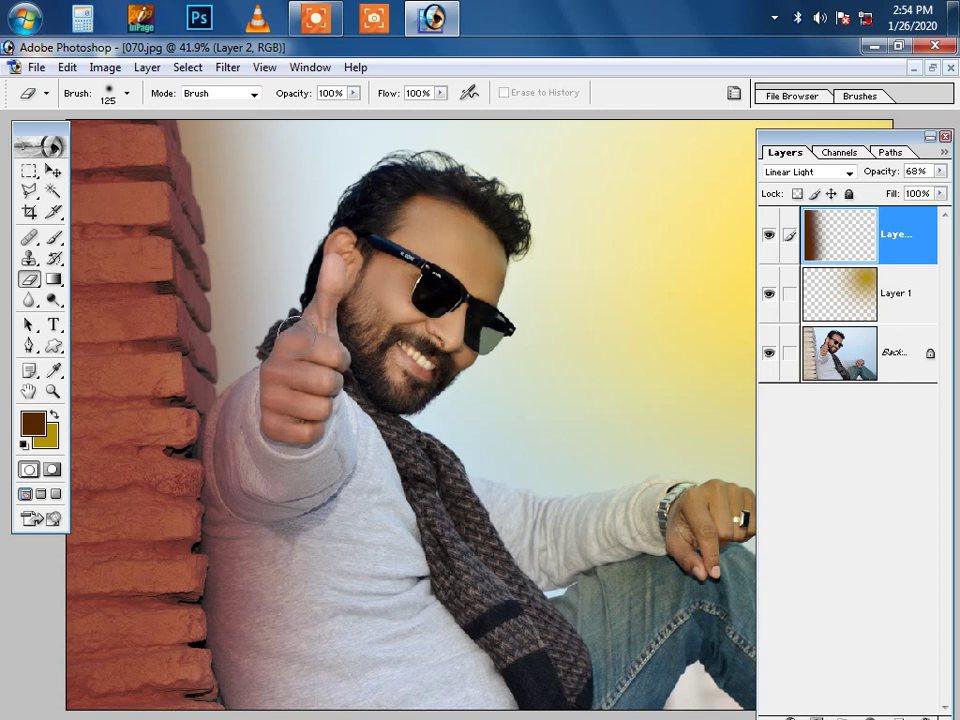
key(bracketright)
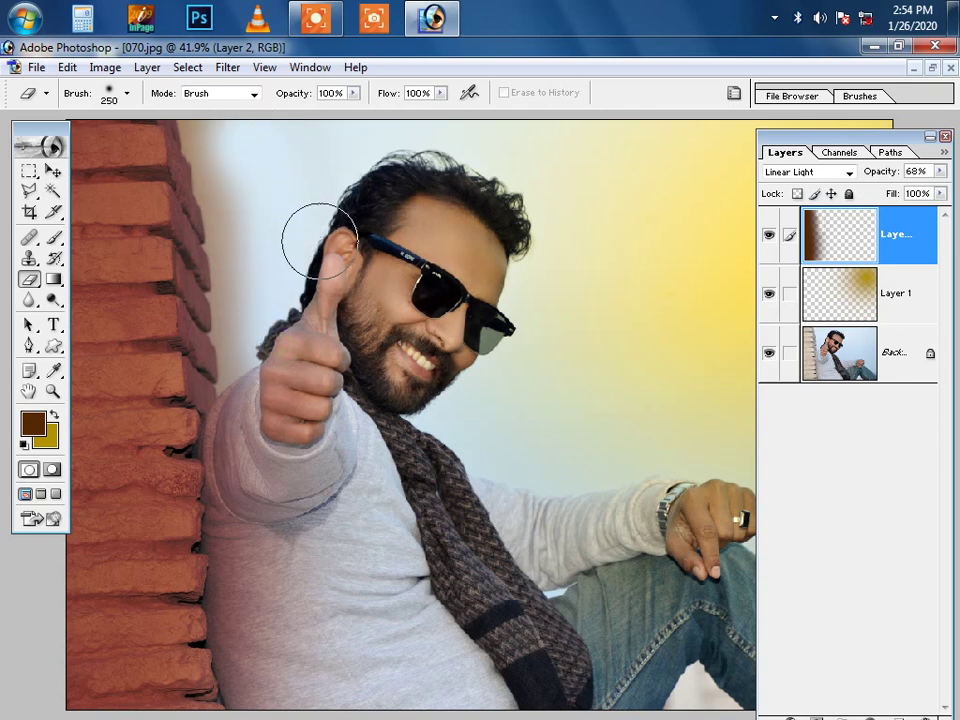
key(bracketright)
key(bracketright)
key(bracketright)
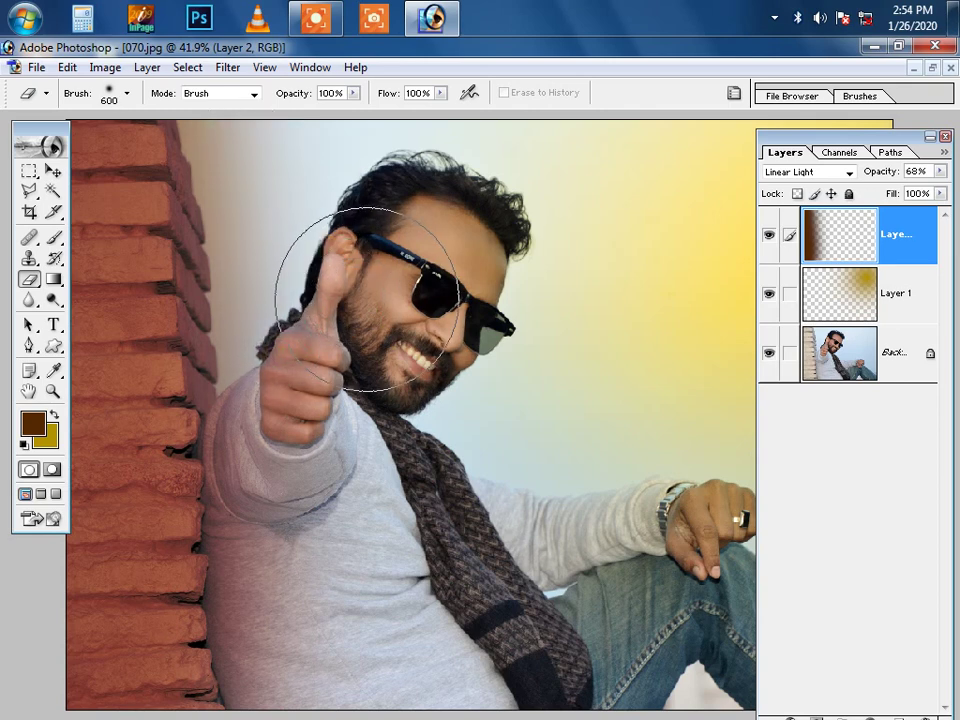
key(bracketright)
key(2)
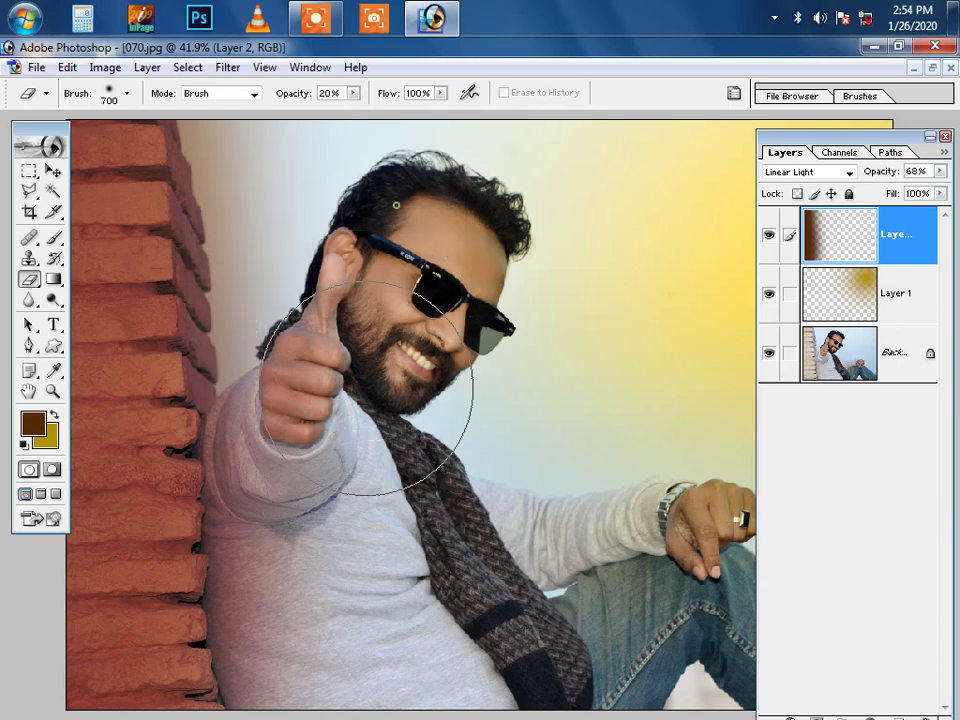
key(bracketleft)
key(bracketleft)
key(bracketleft)
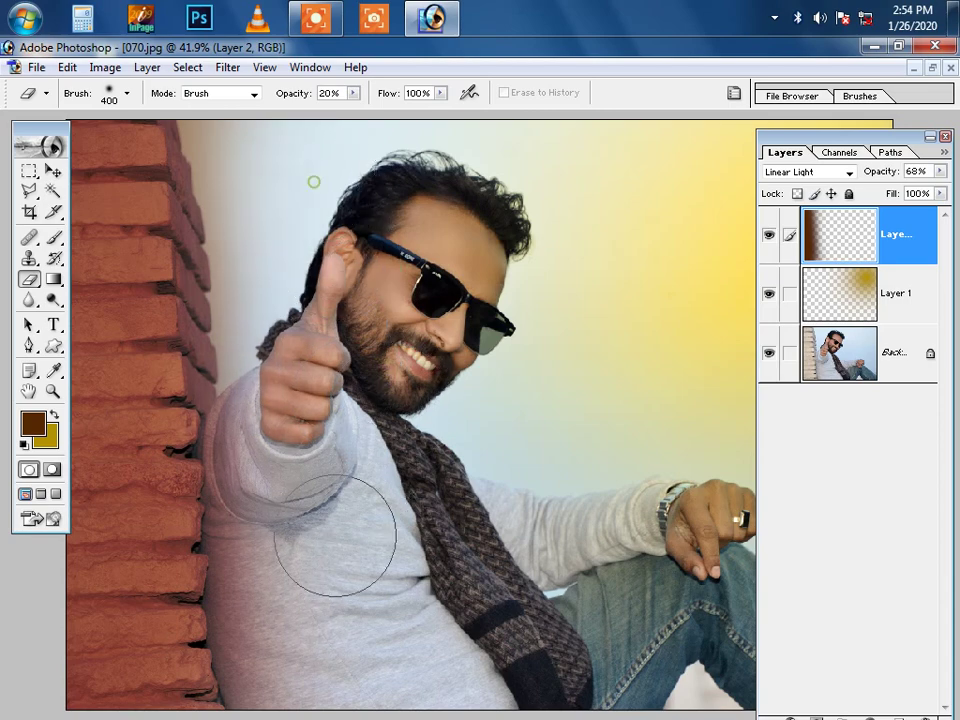
Step: Review the whole photo with panels hidden, cancel the Open dialog, and bring up the Filter menu
key(Tab)
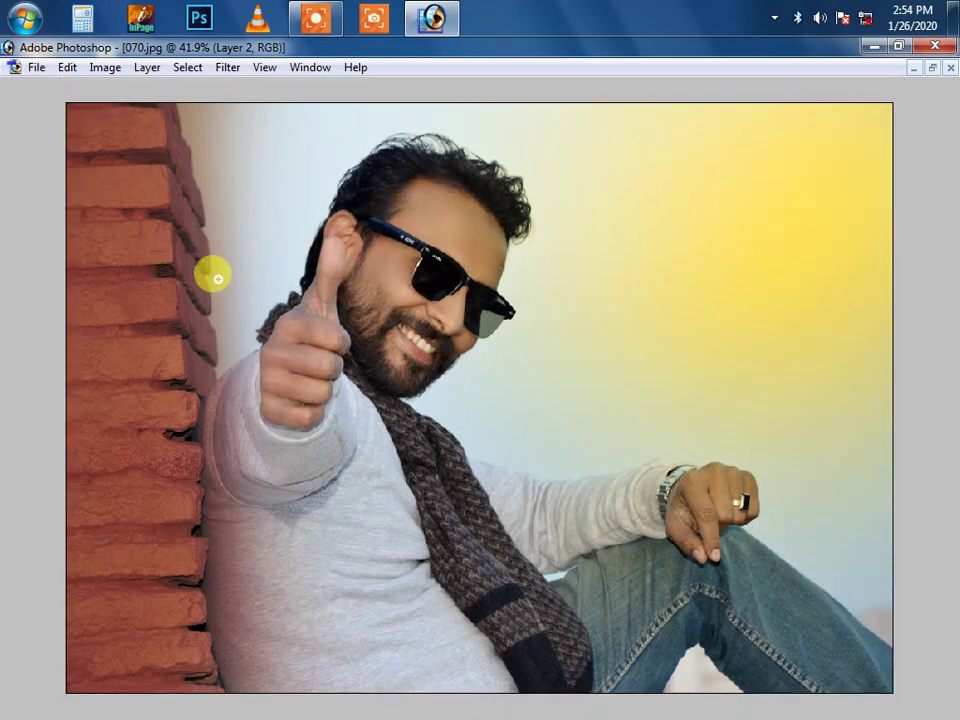
key(Tab)
key(Tab)
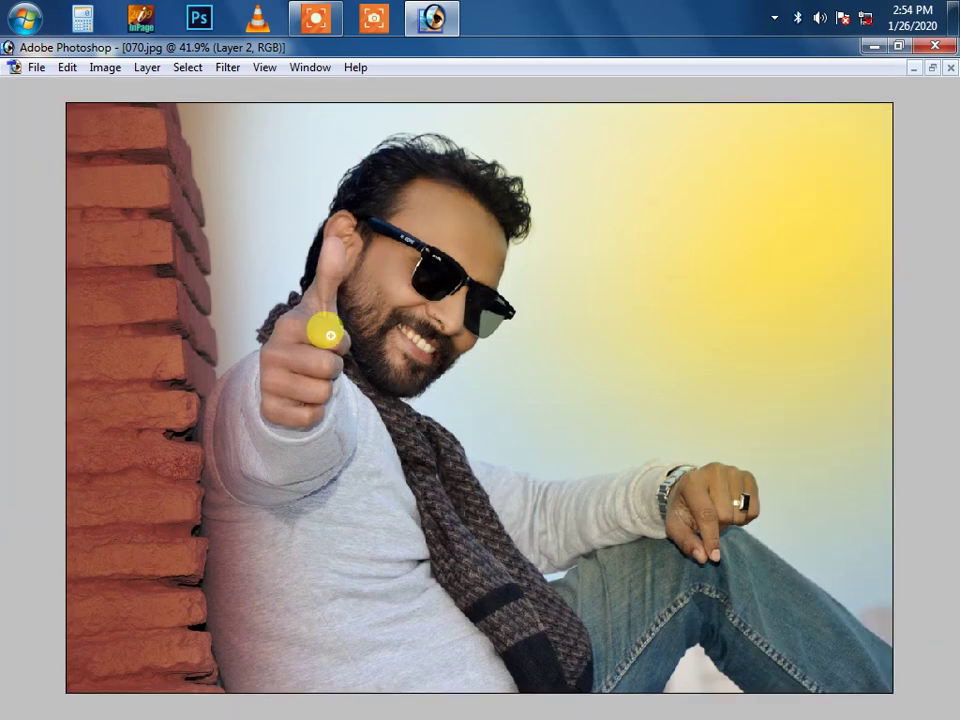
ctrl+click(326, 330)
right_click(535, 490)
click(598, 506)
key(Tab)
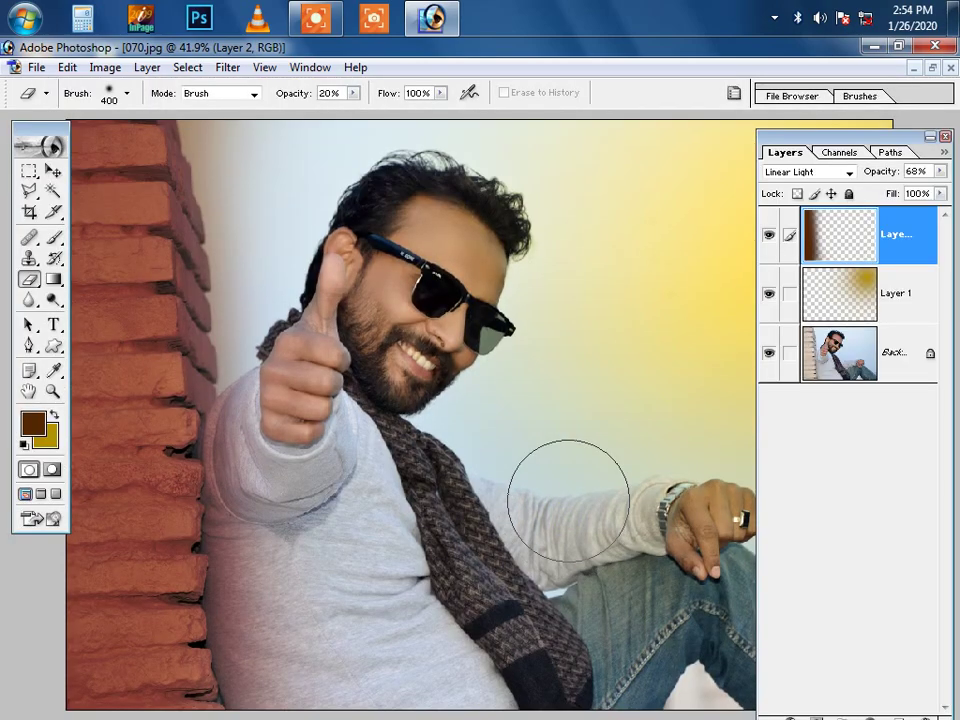
key(ctrl+o)
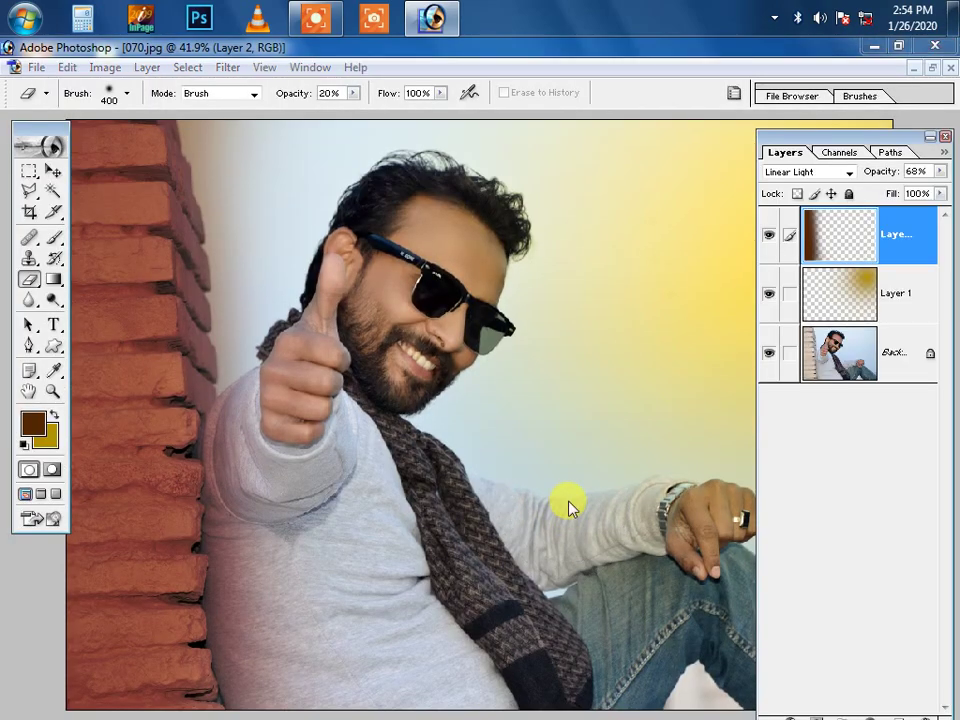
key(Escape)
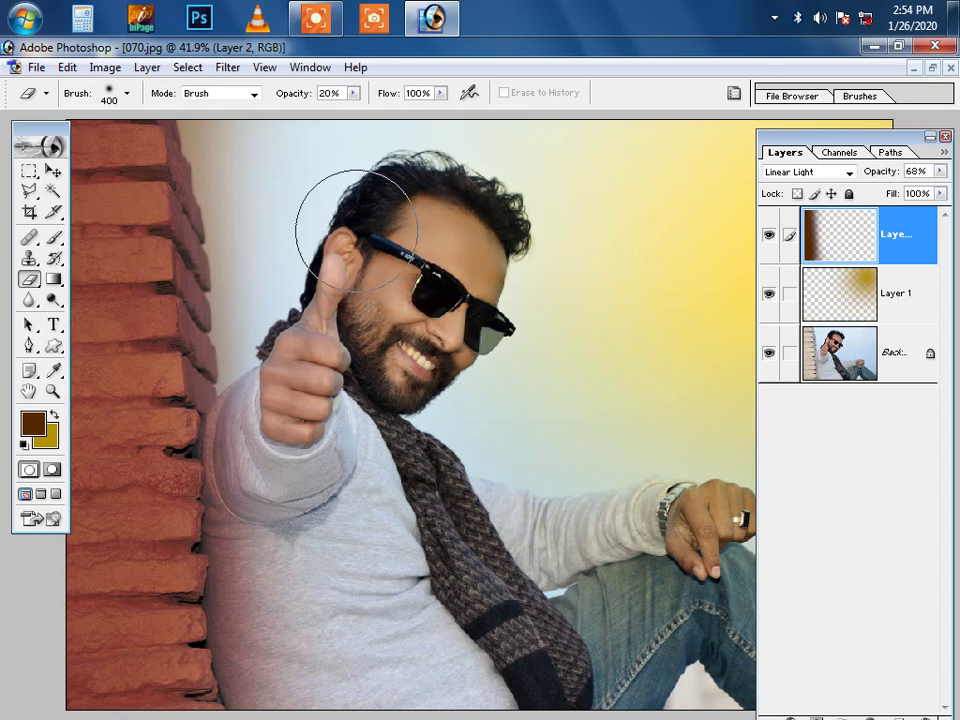
click(229, 68)
mouse_move(274, 482)
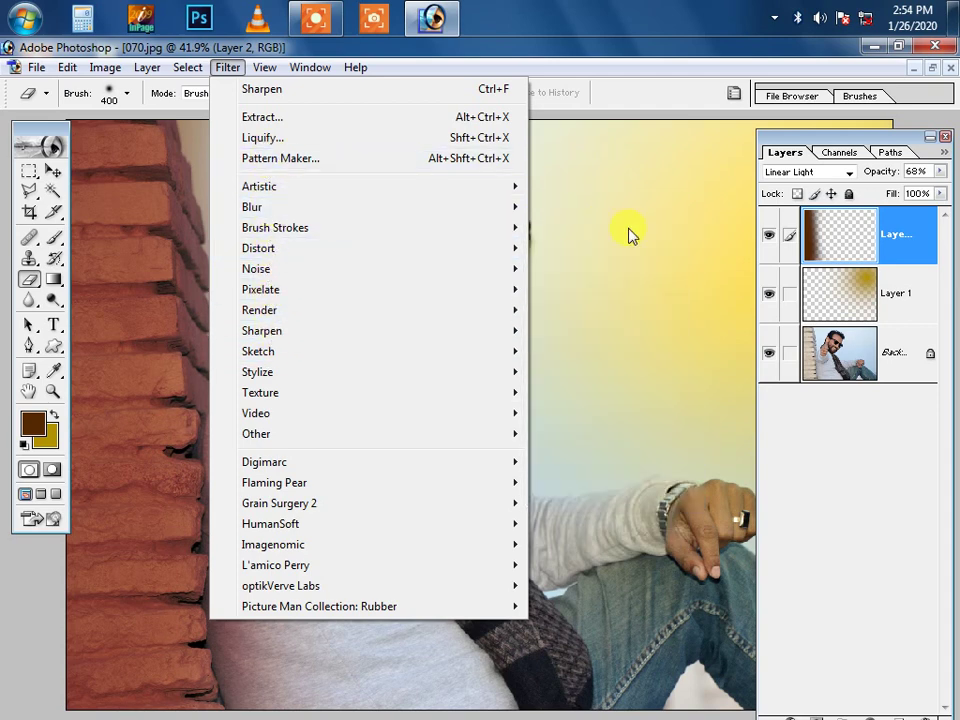
Step: Close the Filter menu, fit the photo, and erase the brick tint on the shoulder at 20%
click(629, 234)
drag(375, 253, 483, 457)
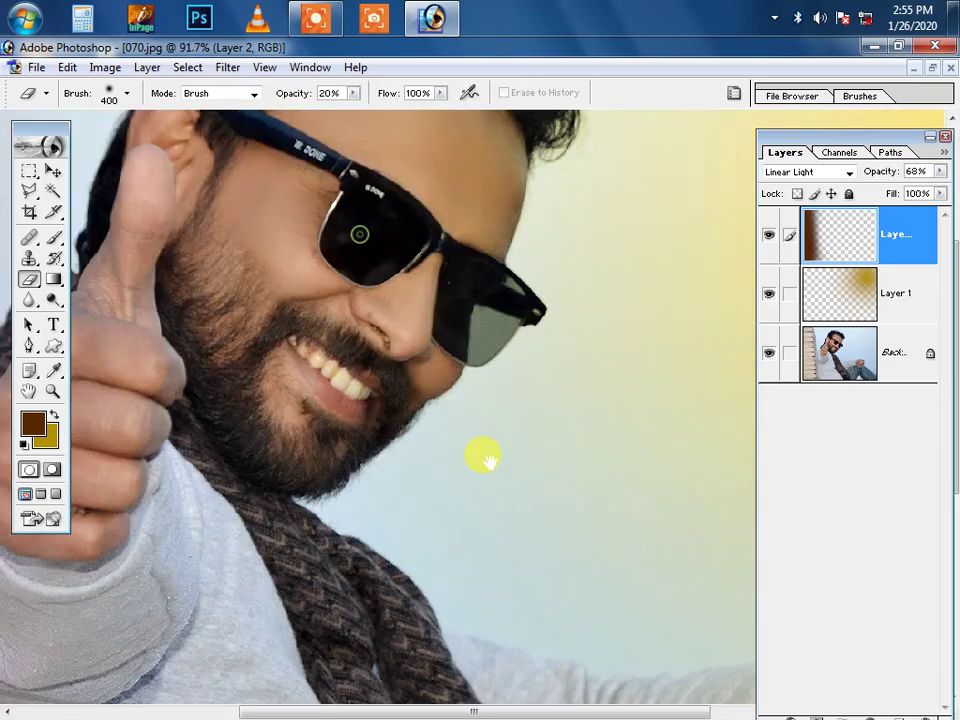
key(ctrl+0)
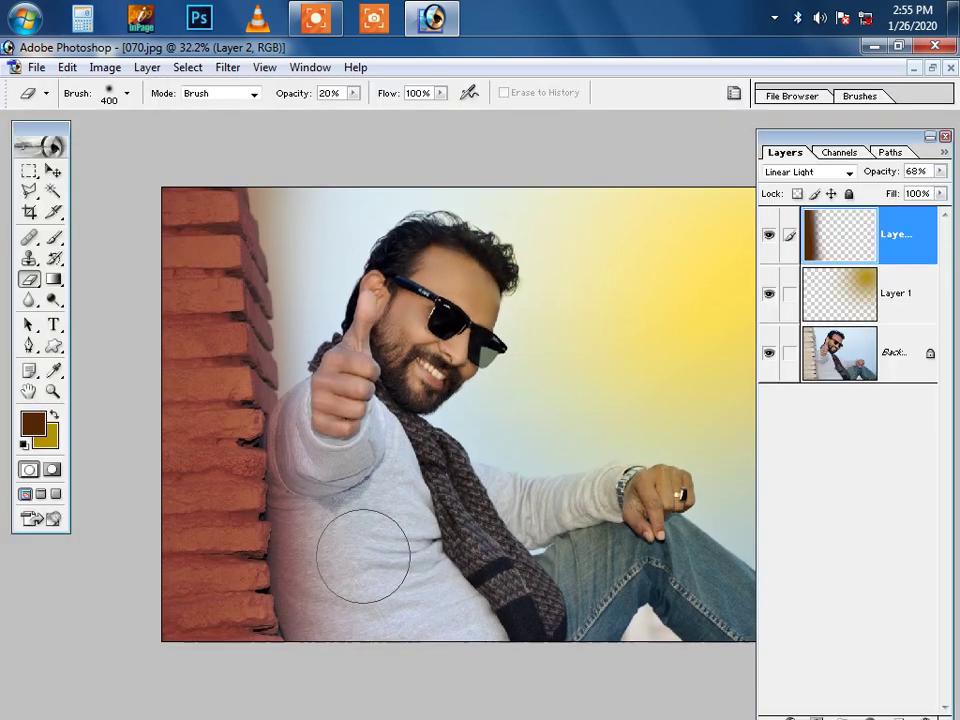
drag(363, 556, 279, 528)
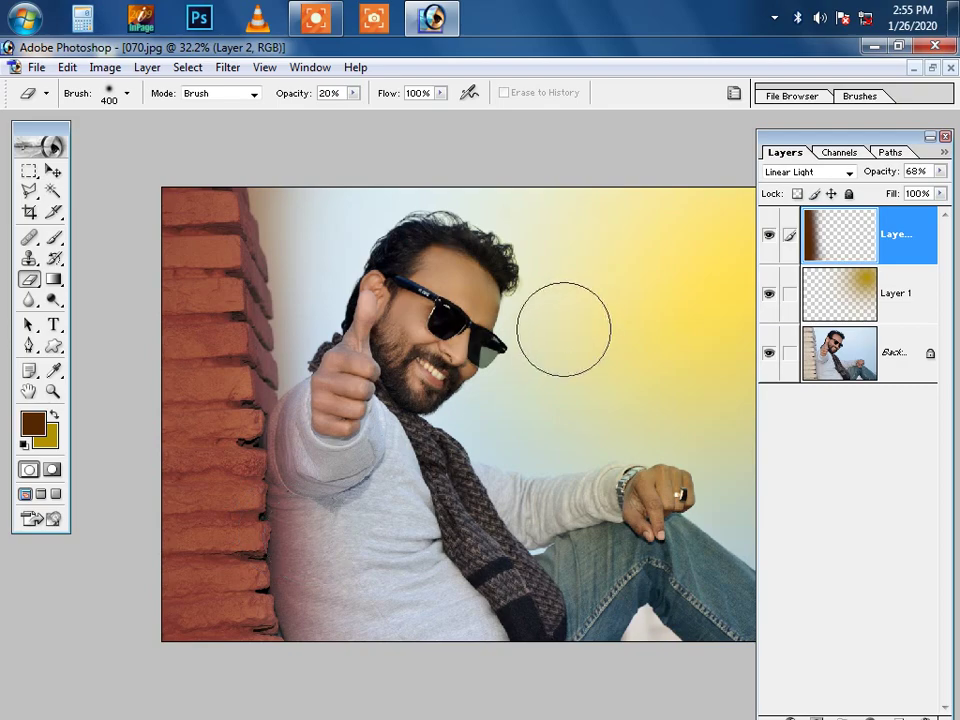